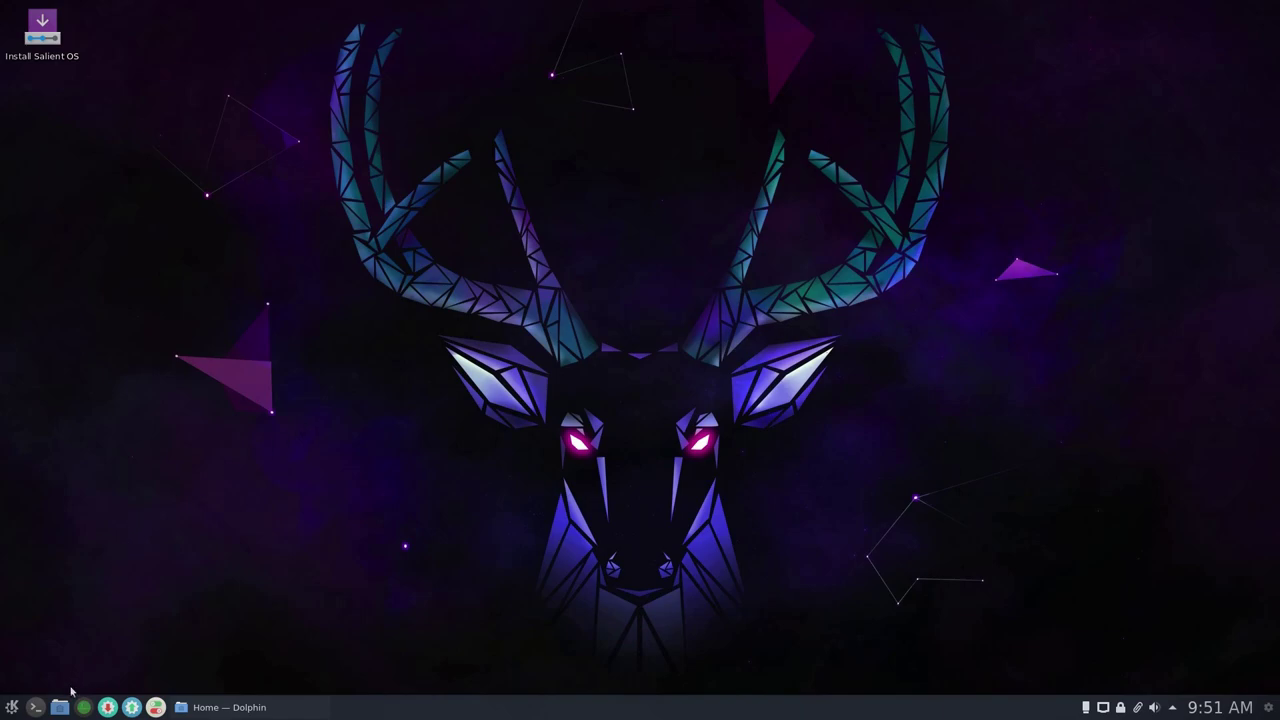
Step: Show the Dolphin window and try to enter the root folder inside the Root location, returning to Home
left_click(250, 708)
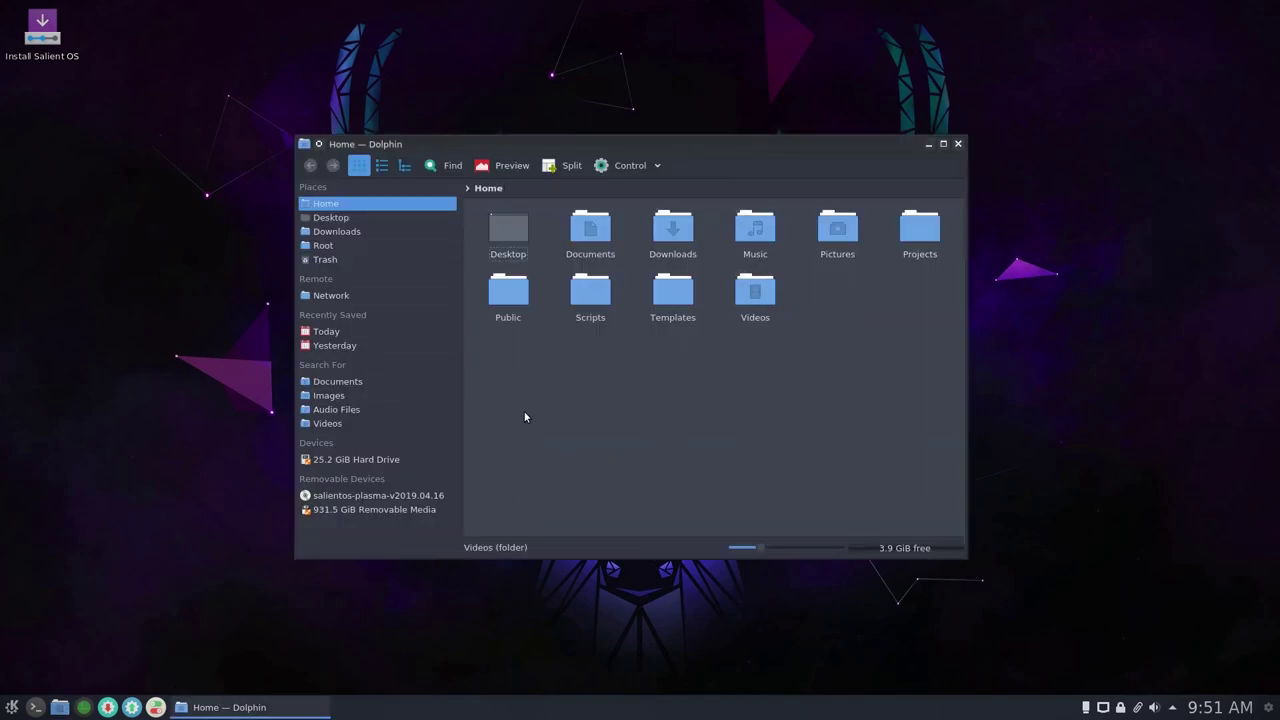
right_click(580, 369)
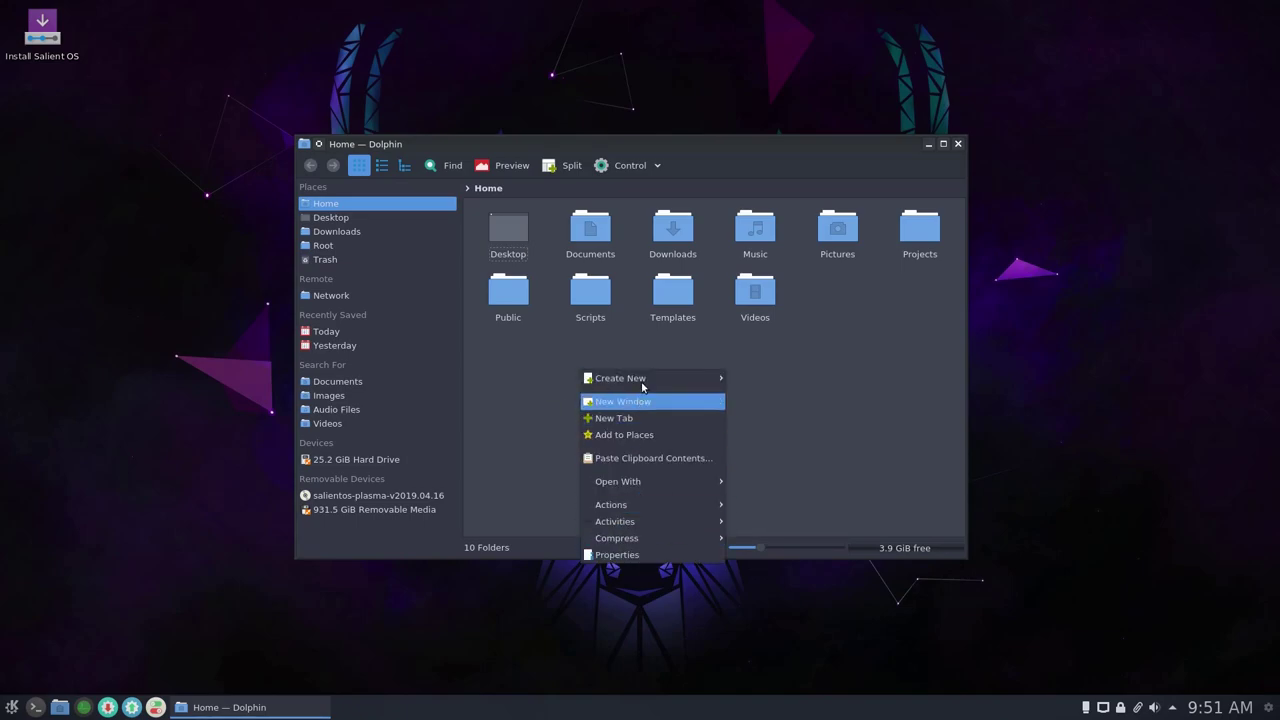
left_click(799, 357)
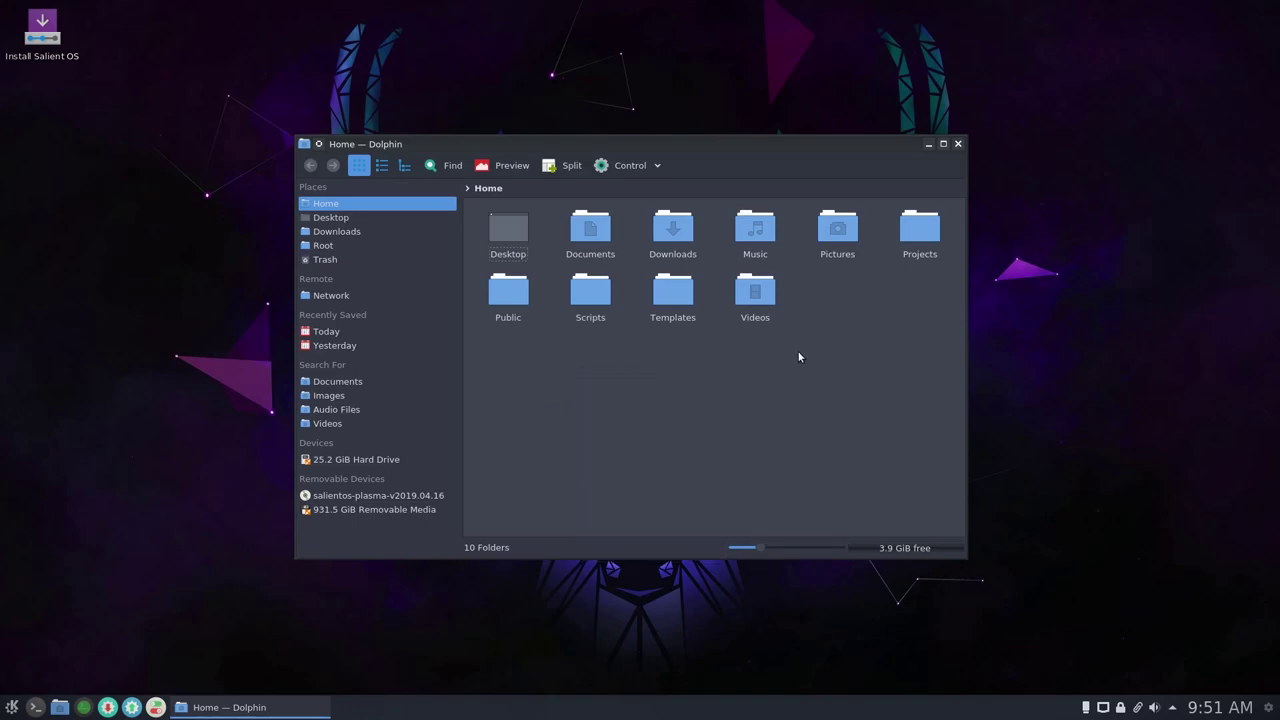
left_click(340, 247)
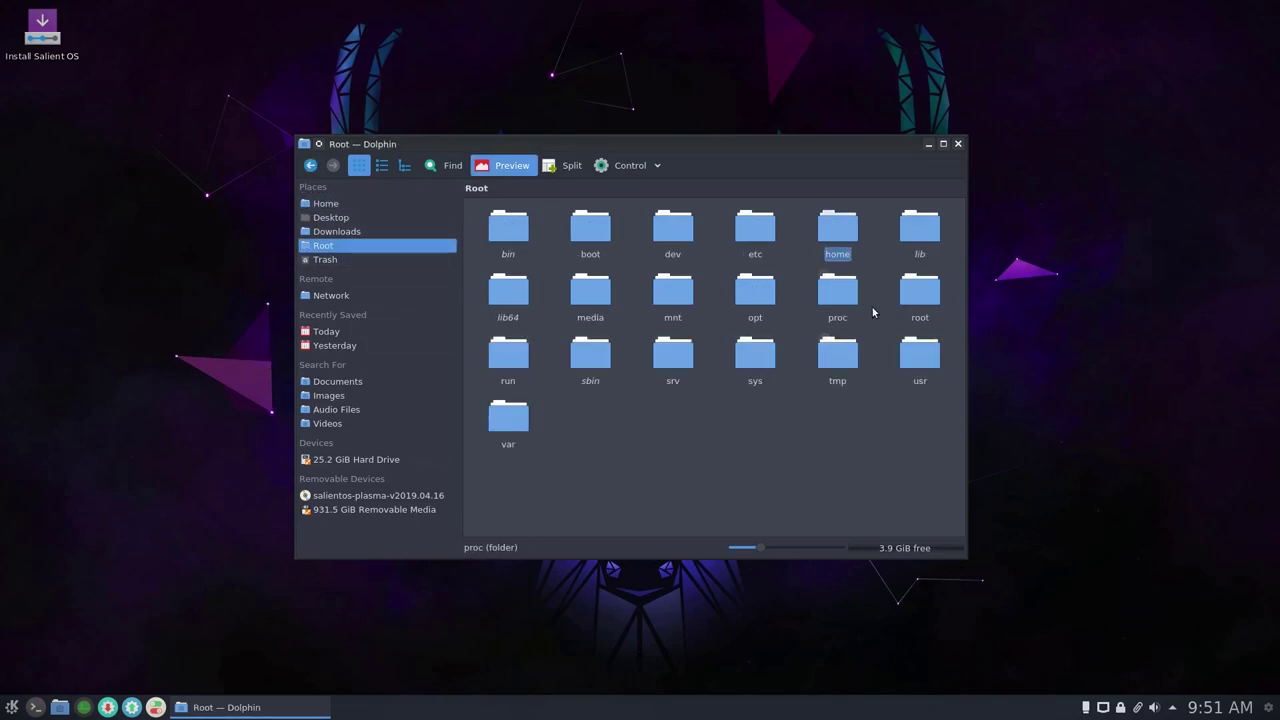
left_click(919, 290)
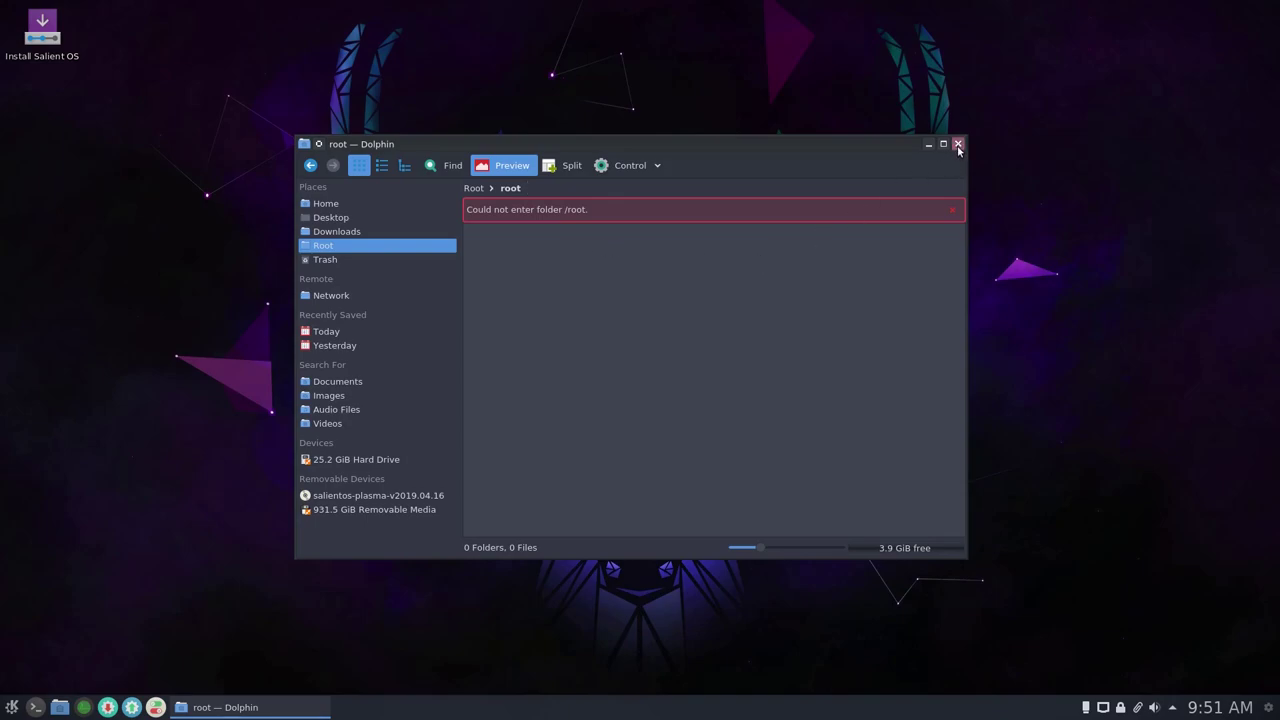
left_click(345, 204)
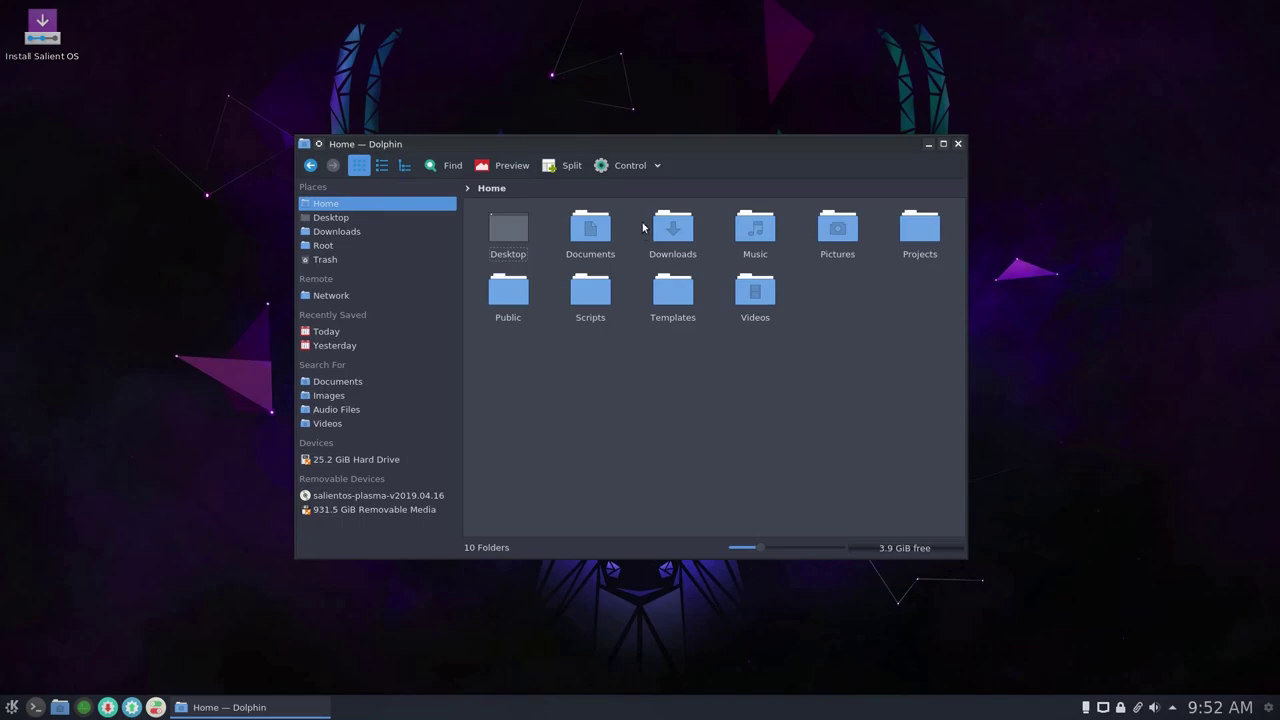
Step: Open the Services settings in Dolphin's preferences, then enlarge and reposition the dialog
left_click(630, 165)
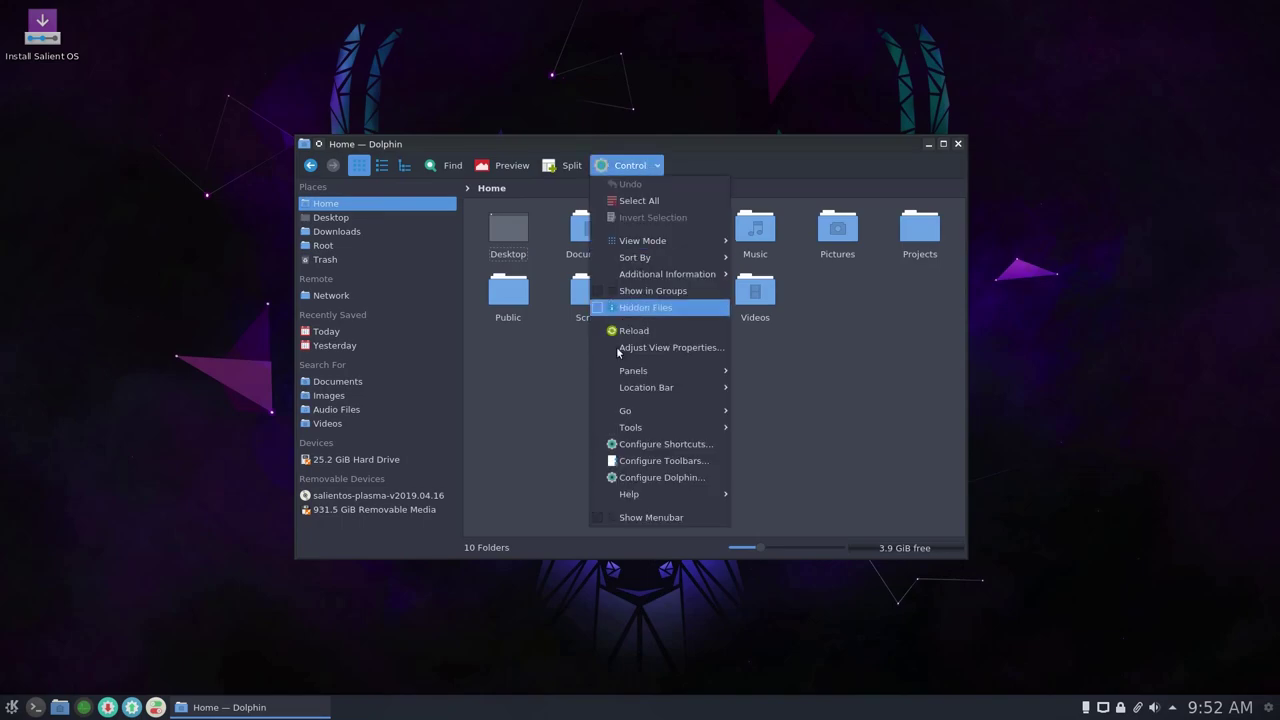
left_click(657, 476)
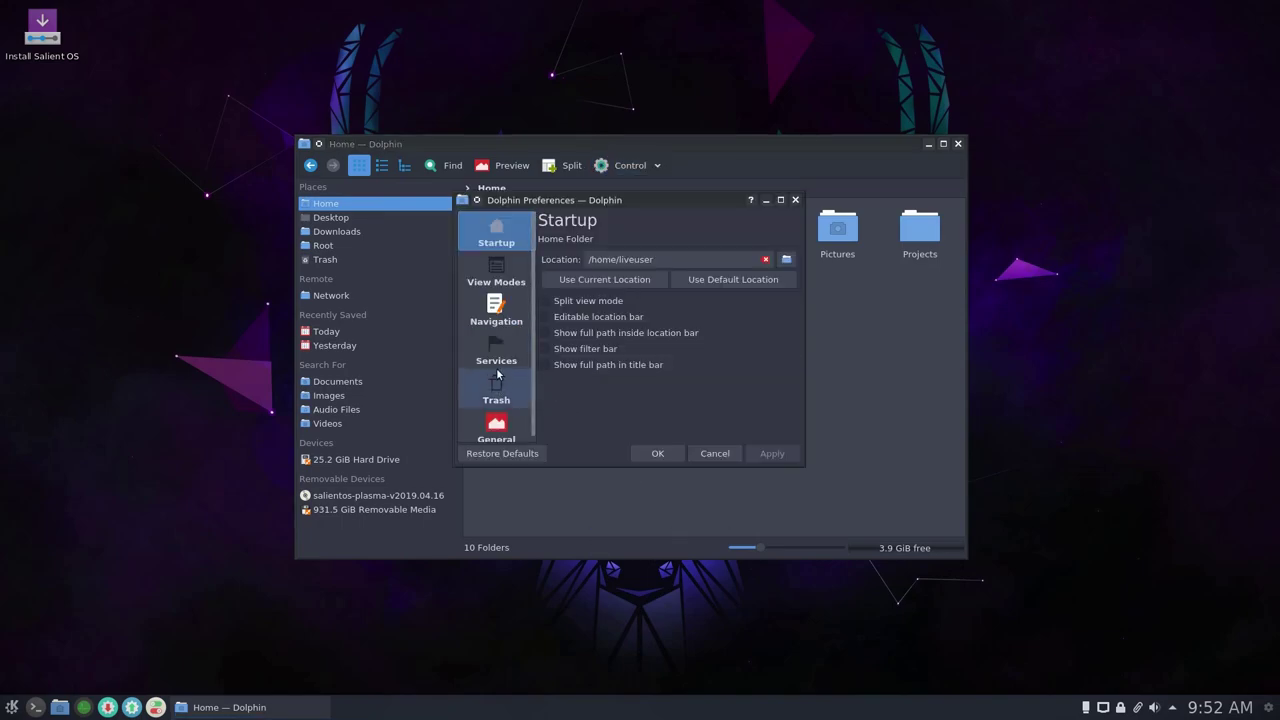
left_click(500, 350)
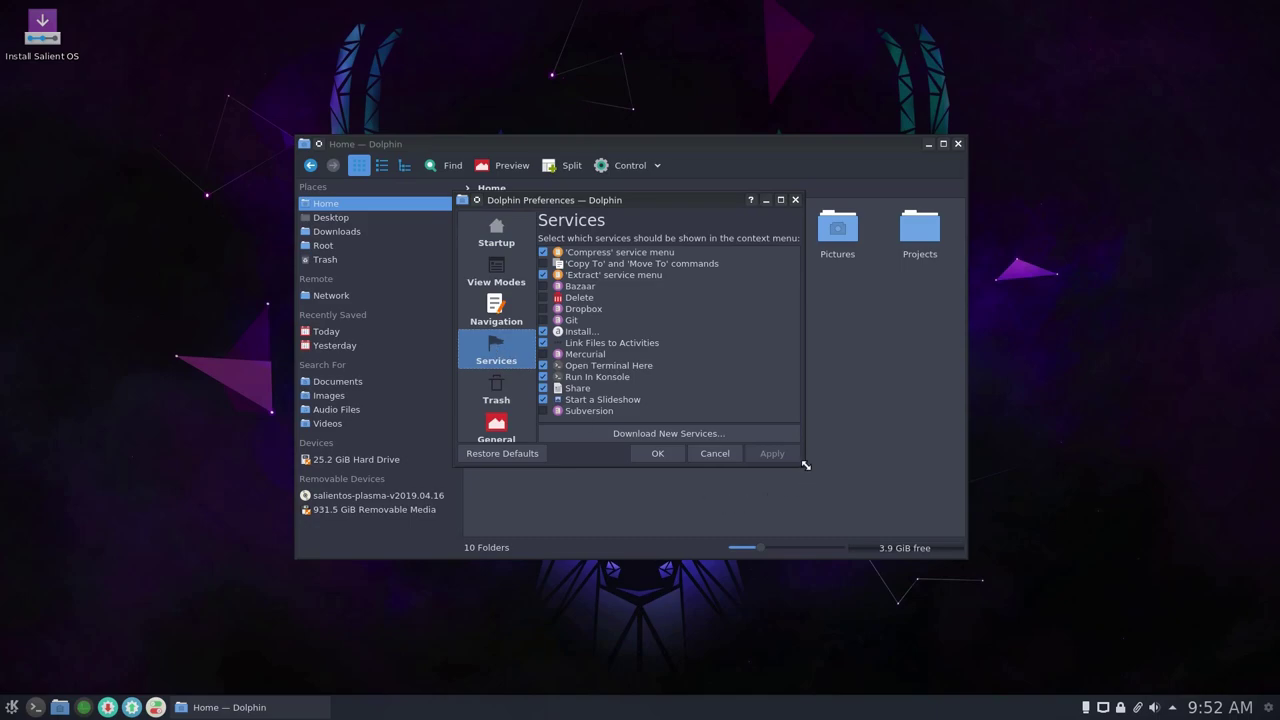
left_click_drag(806, 465, 940, 522)
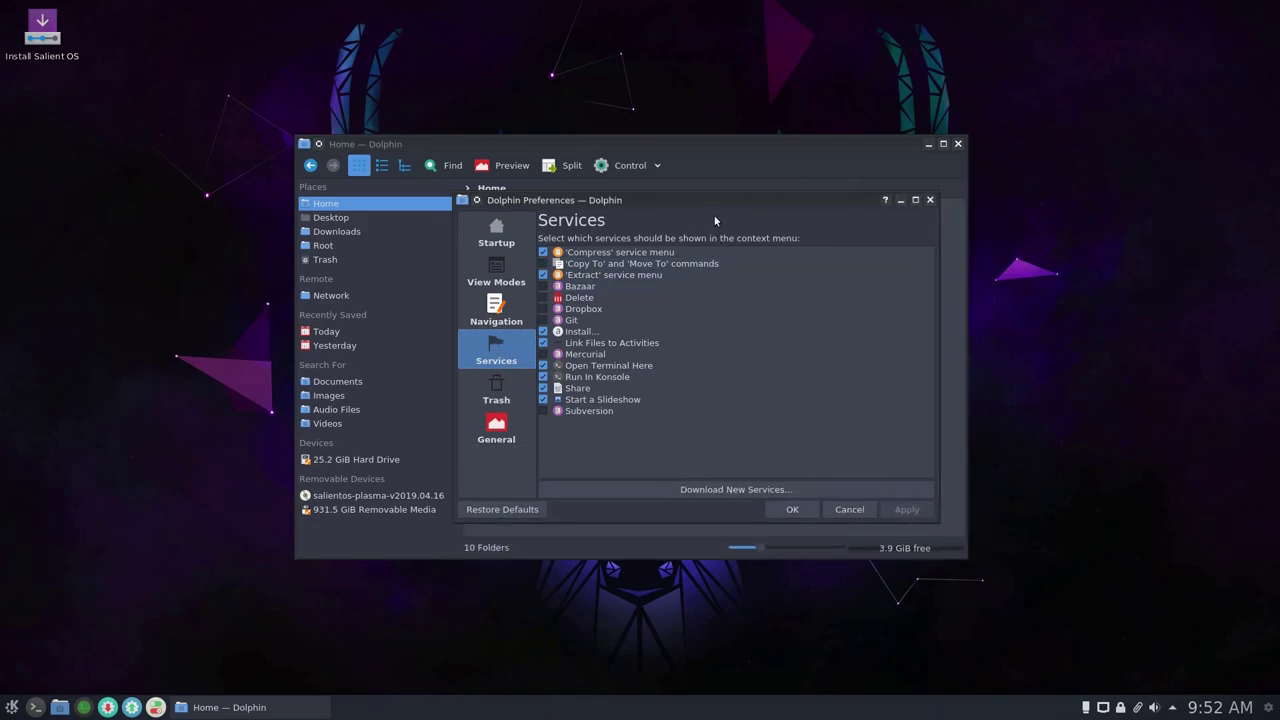
left_click_drag(713, 200, 638, 190)
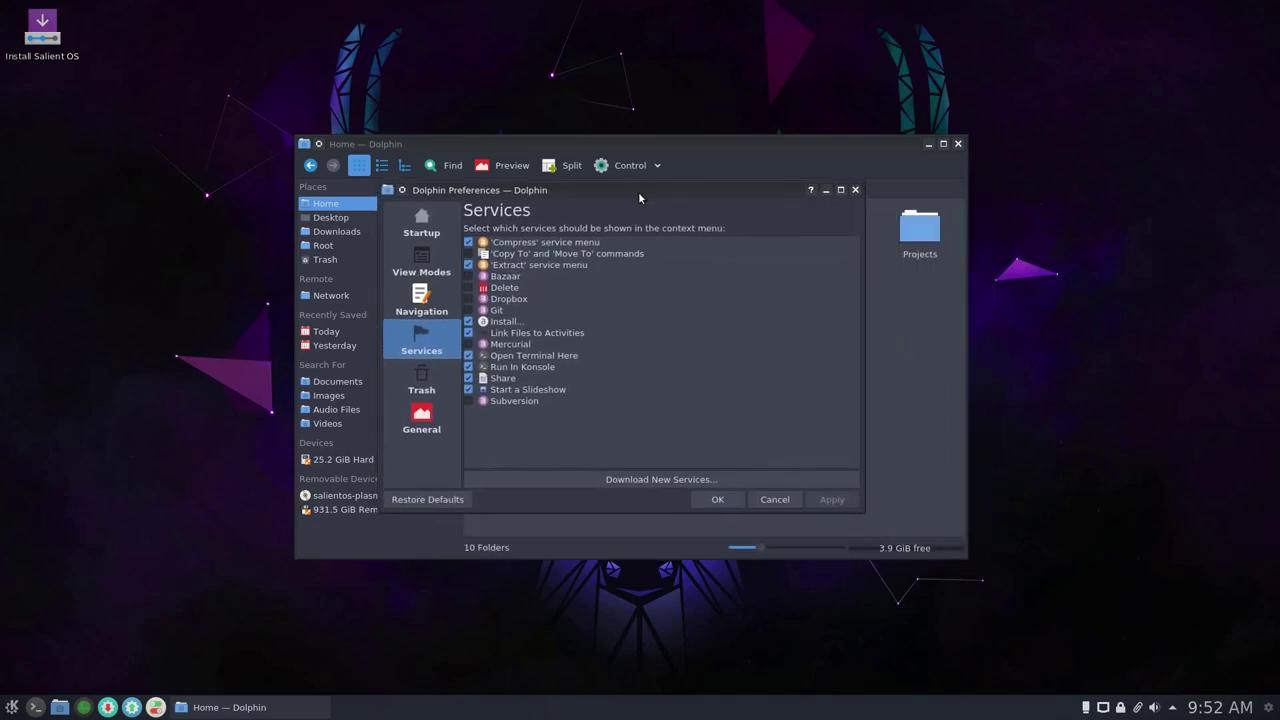
Step: Order Dolphin's downloadable services by rating and open the Root Actions Servicemenu store page, declining the KDE wallet request
left_click(675, 480)
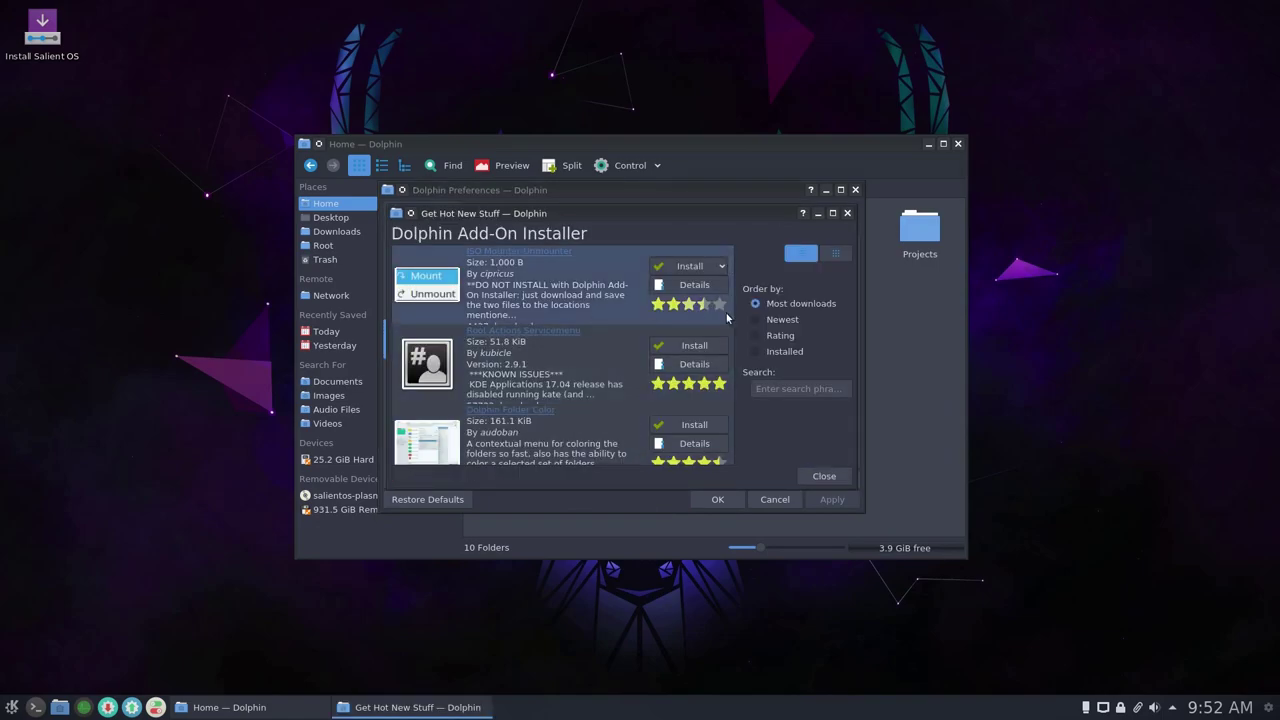
left_click(770, 337)
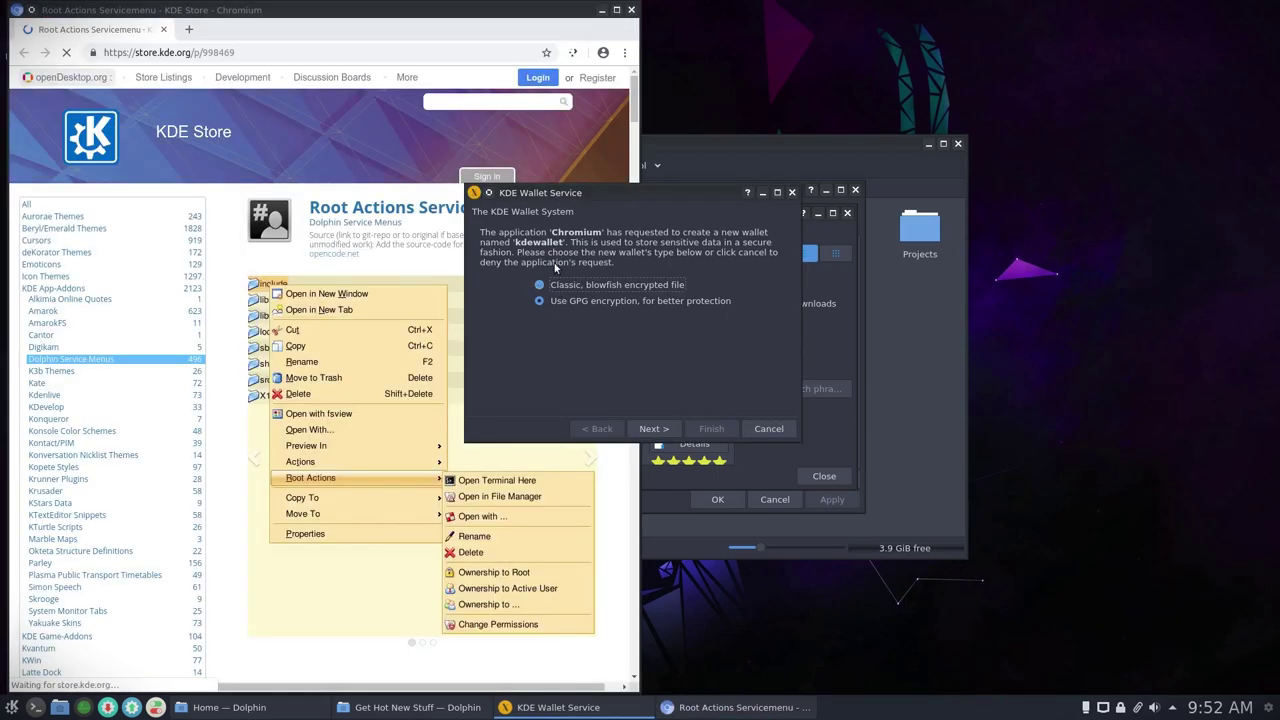
left_click(783, 437)
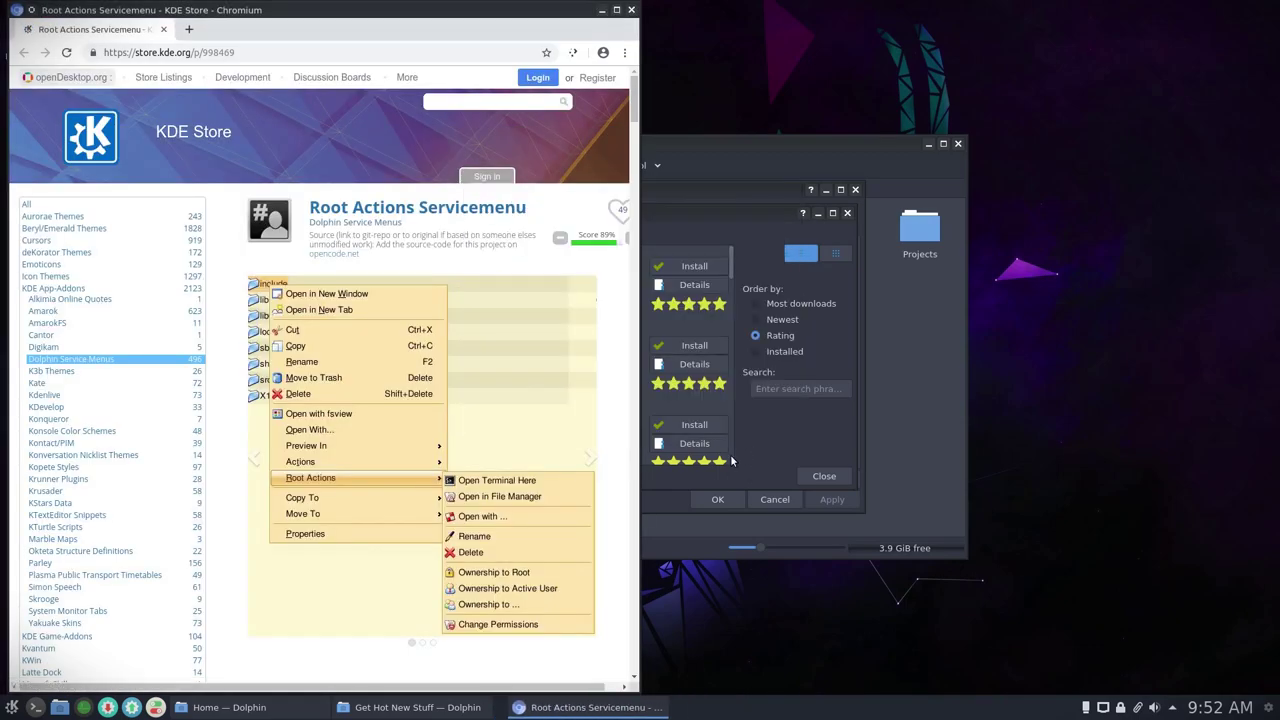
Step: Maximize Chromium and switch its theme to GTK+, closing the settings page when done
left_click(616, 10)
left_click(1265, 50)
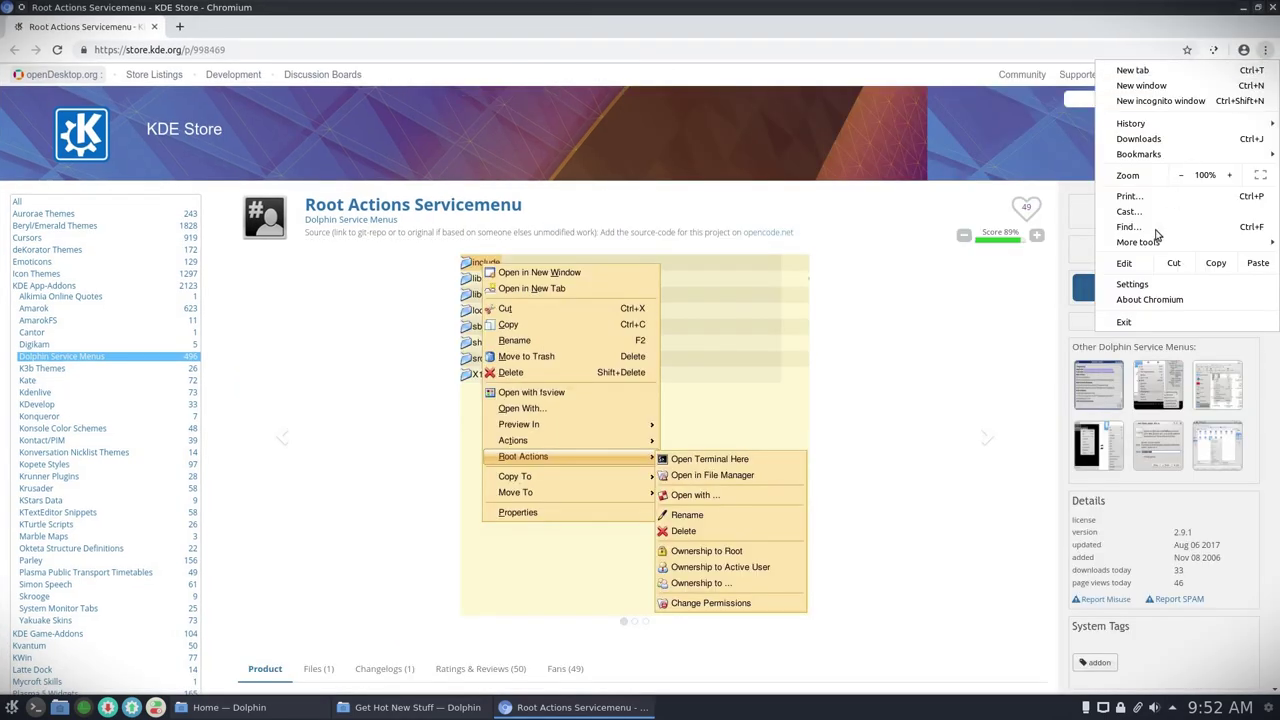
left_click(1150, 285)
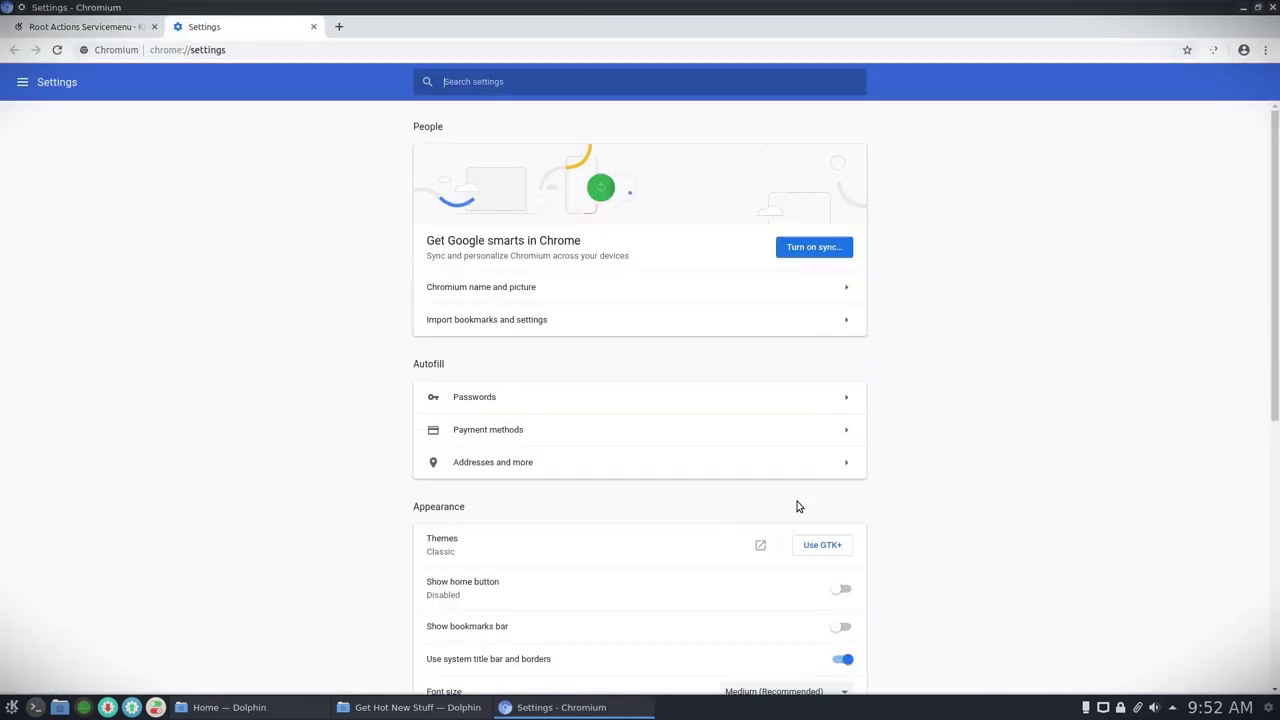
left_click(817, 545)
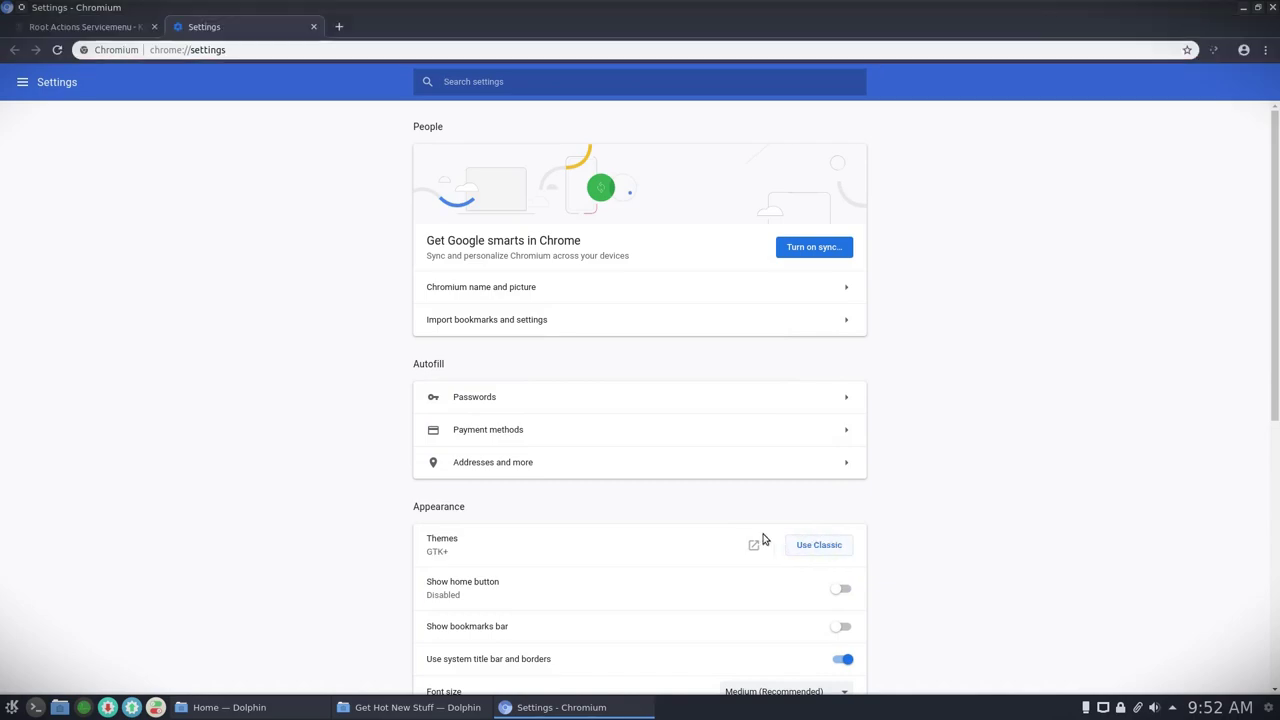
left_click(313, 27)
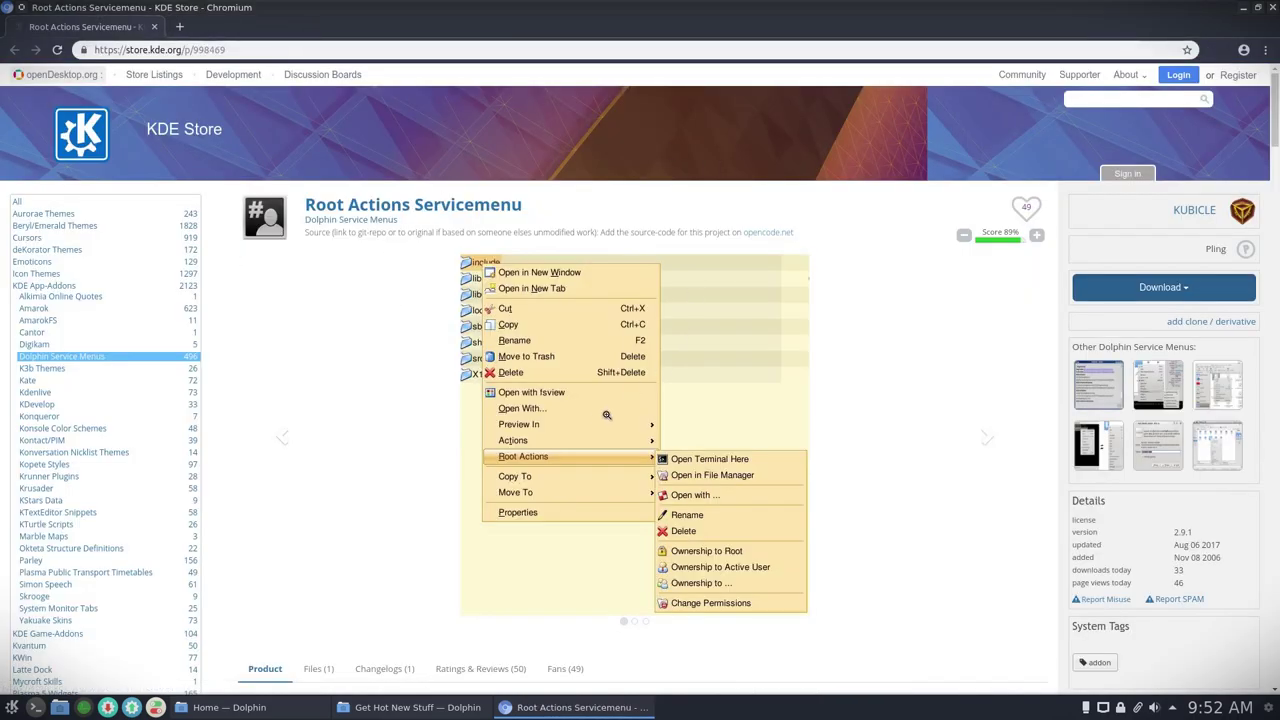
Step: Review the Root Actions Servicemenu description and download rootactions_servicemenu_2.9.1.tar.gz from its files, declining the KDE wallet request
scroll(308, 304, "down", 4)
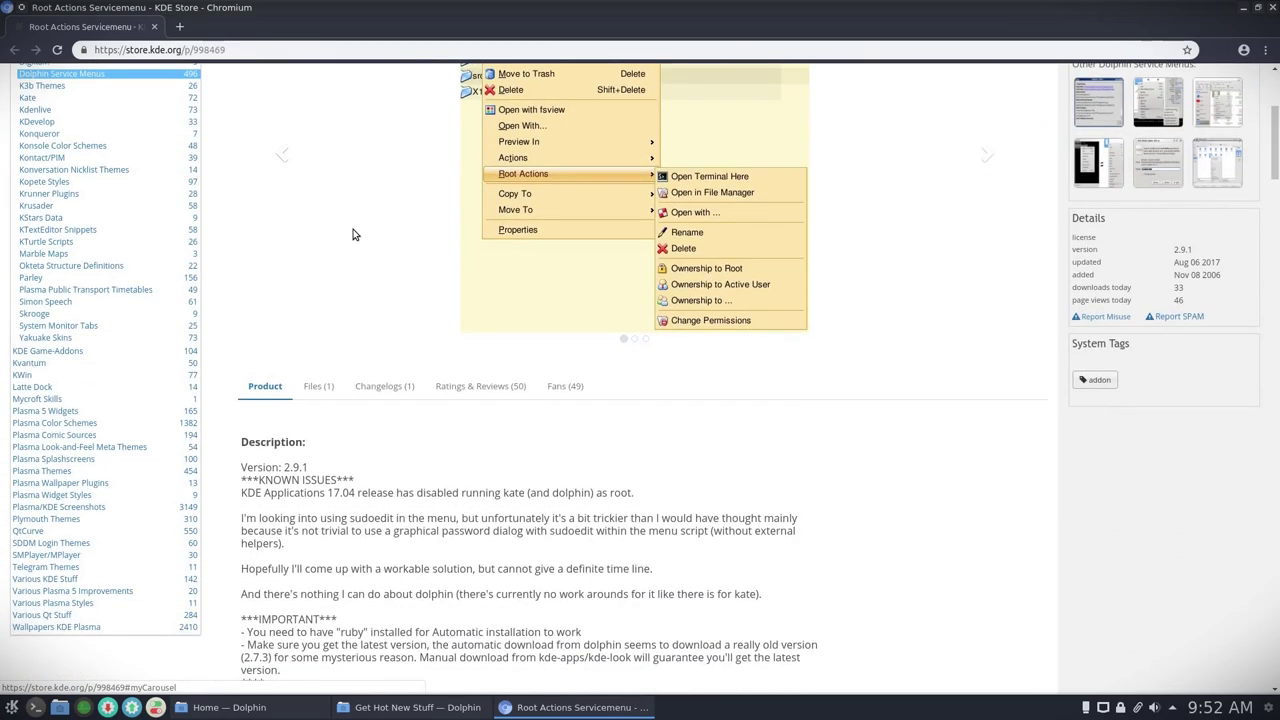
scroll(349, 289, "up", 3)
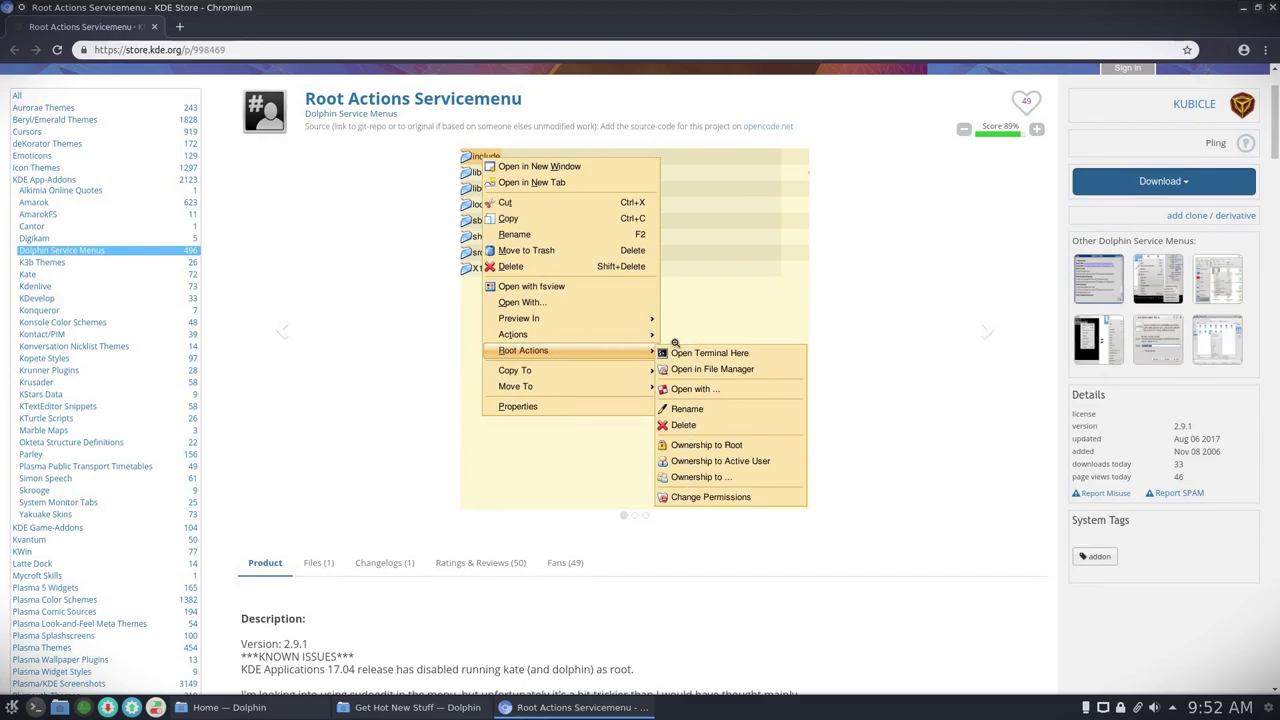
scroll(366, 314, "down", 2)
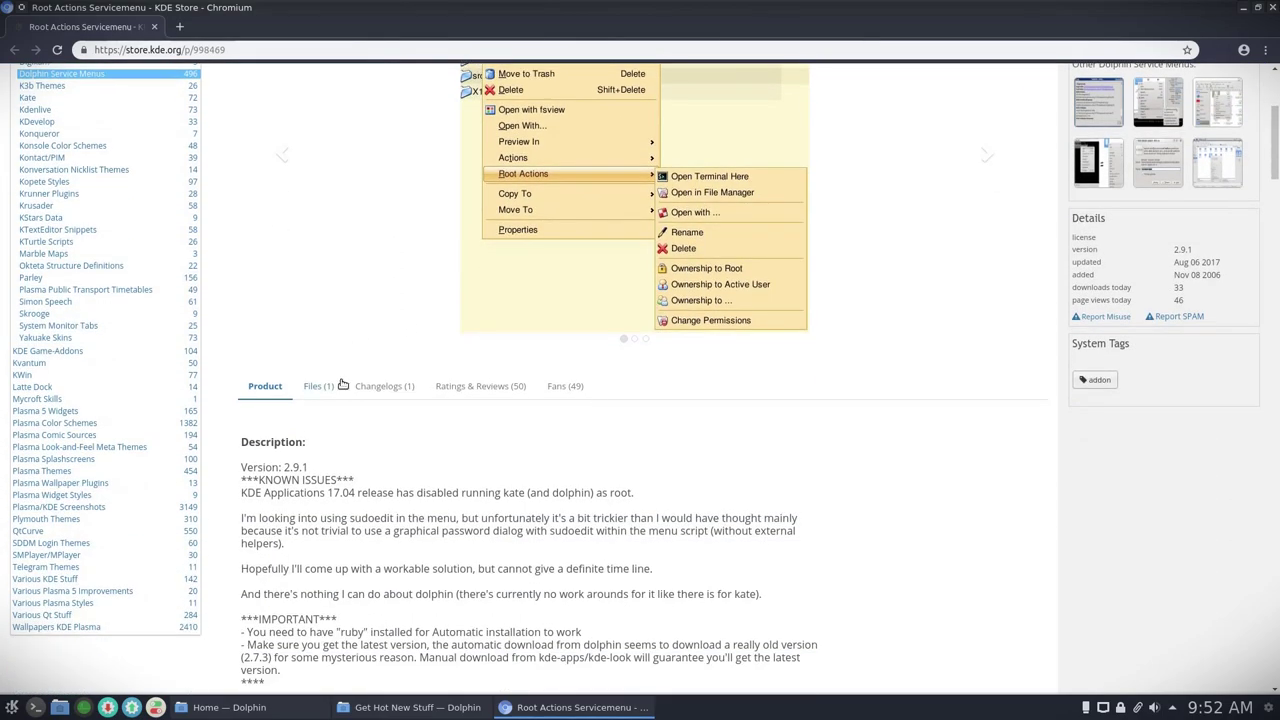
left_click(318, 386)
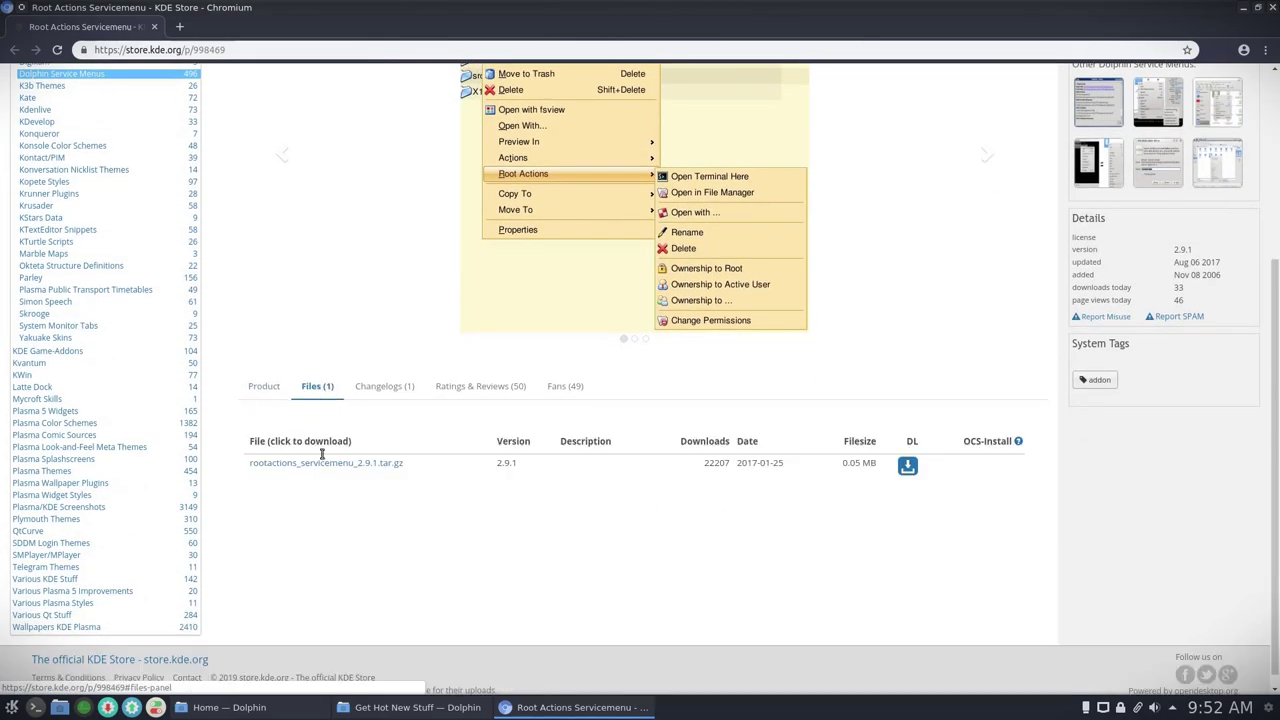
left_click(907, 464)
left_click(638, 381)
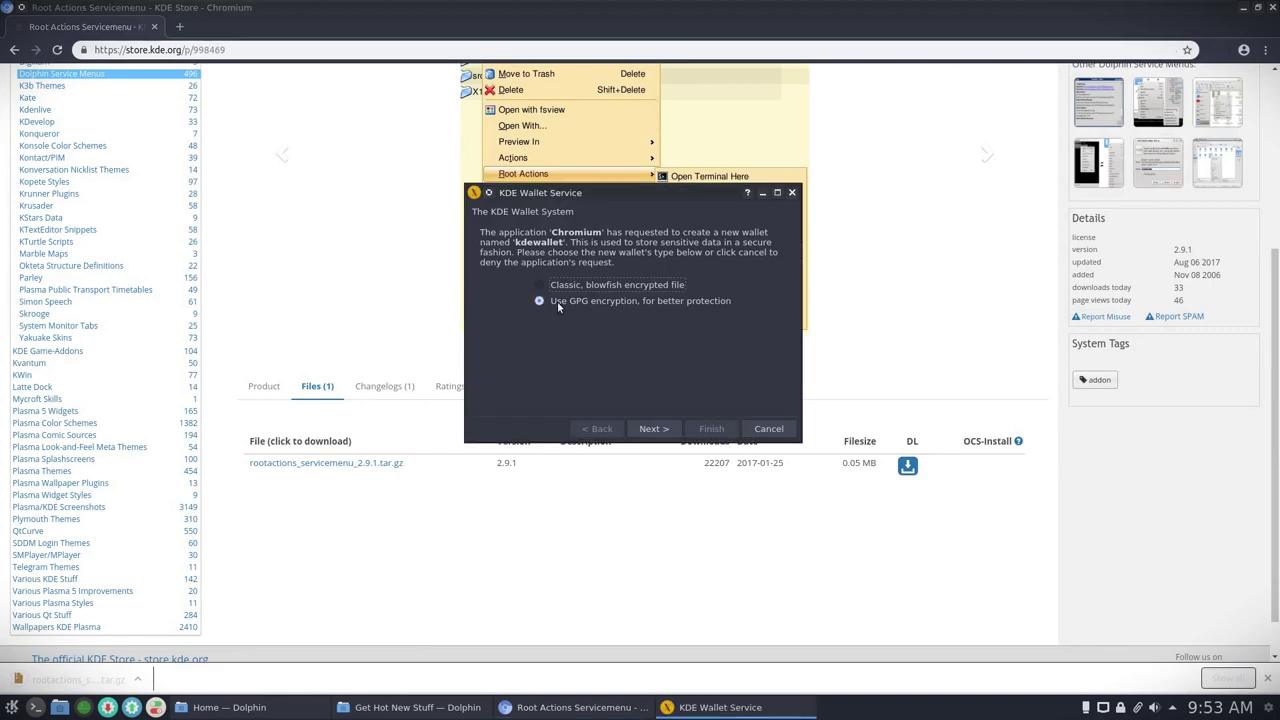
left_click(768, 428)
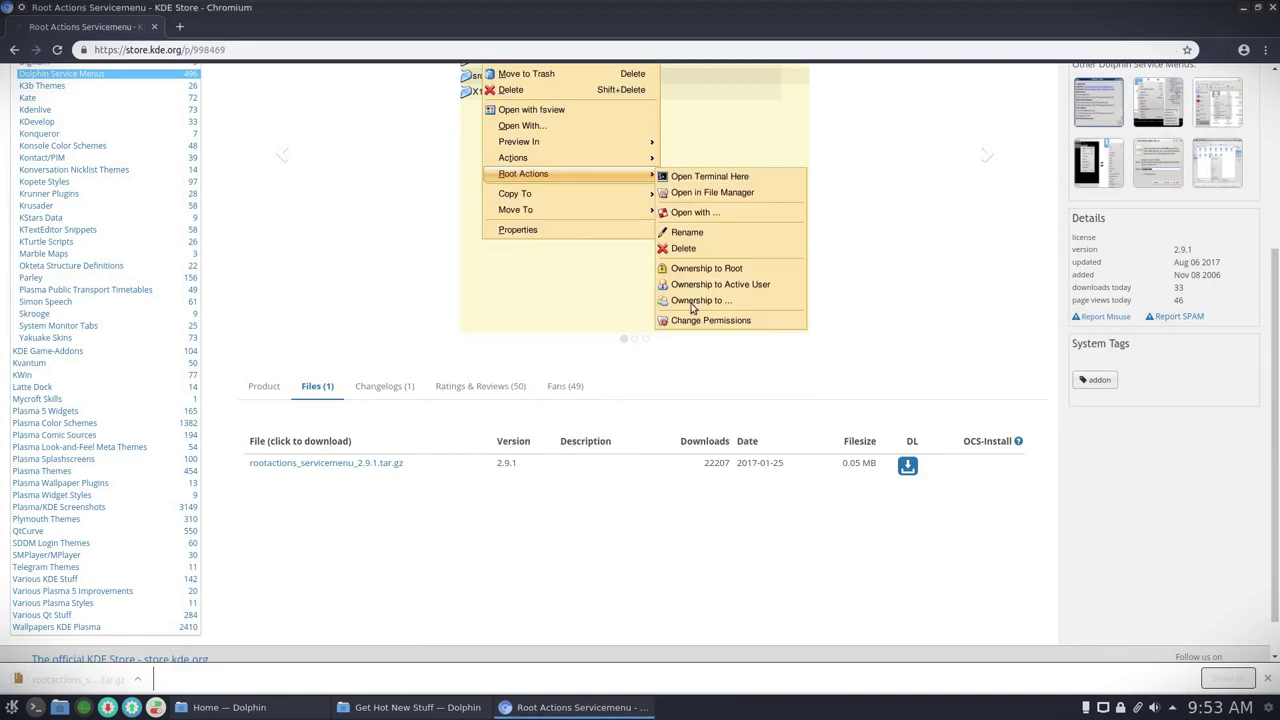
Step: Close Chromium and dismiss Dolphin's add-on installer and preferences dialogs without applying changes
left_click(1272, 7)
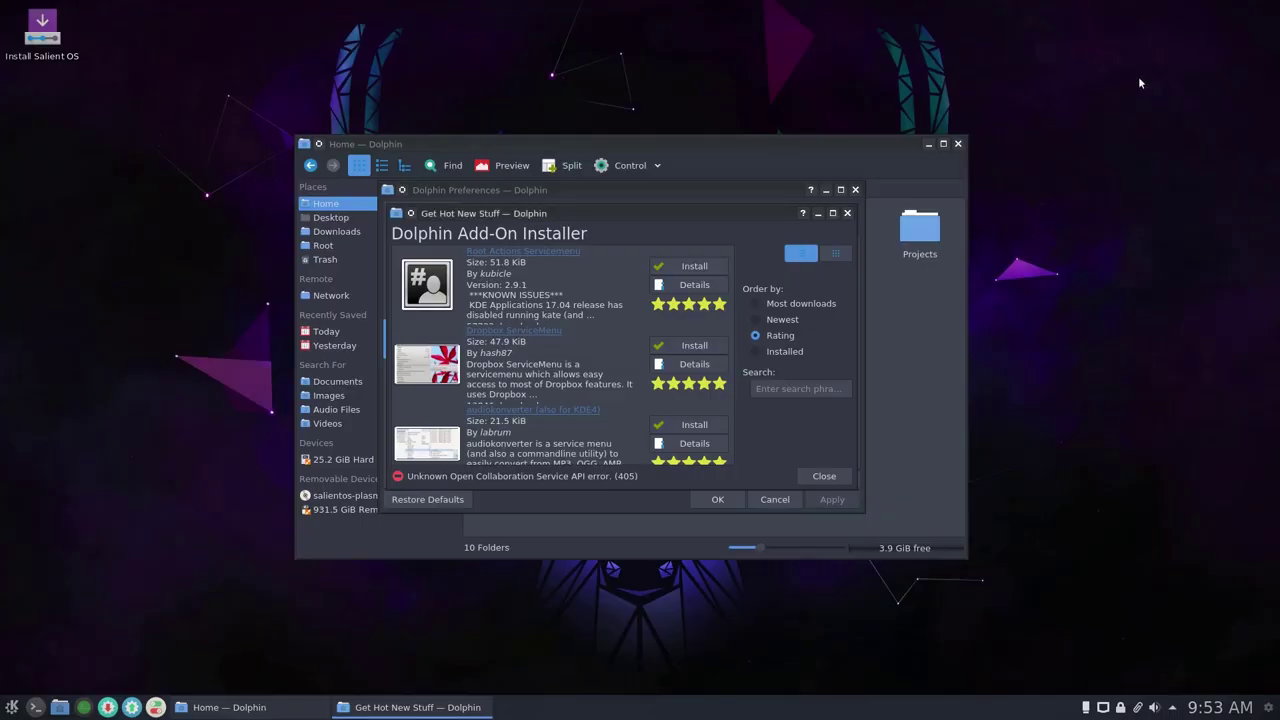
left_click(822, 477)
left_click(774, 499)
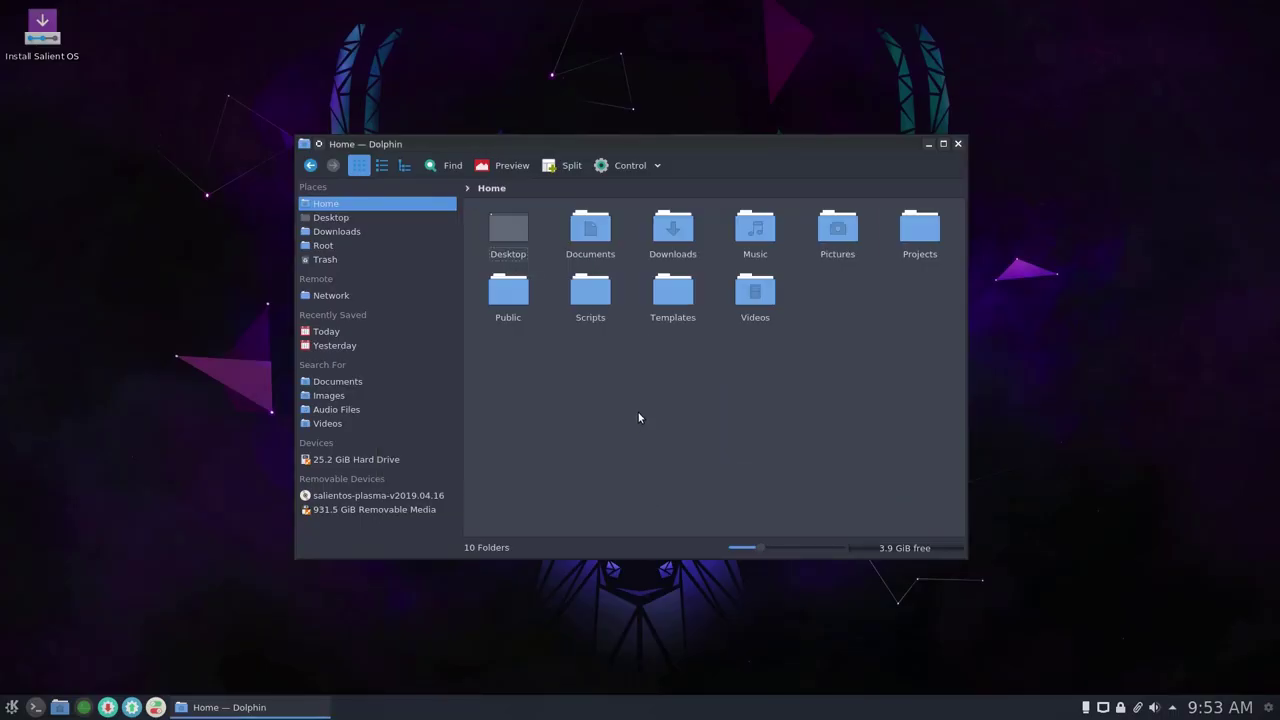
Step: Extract rootactions_servicemenu_2.9.1.tar.gz within the Downloads folder
left_click(686, 228)
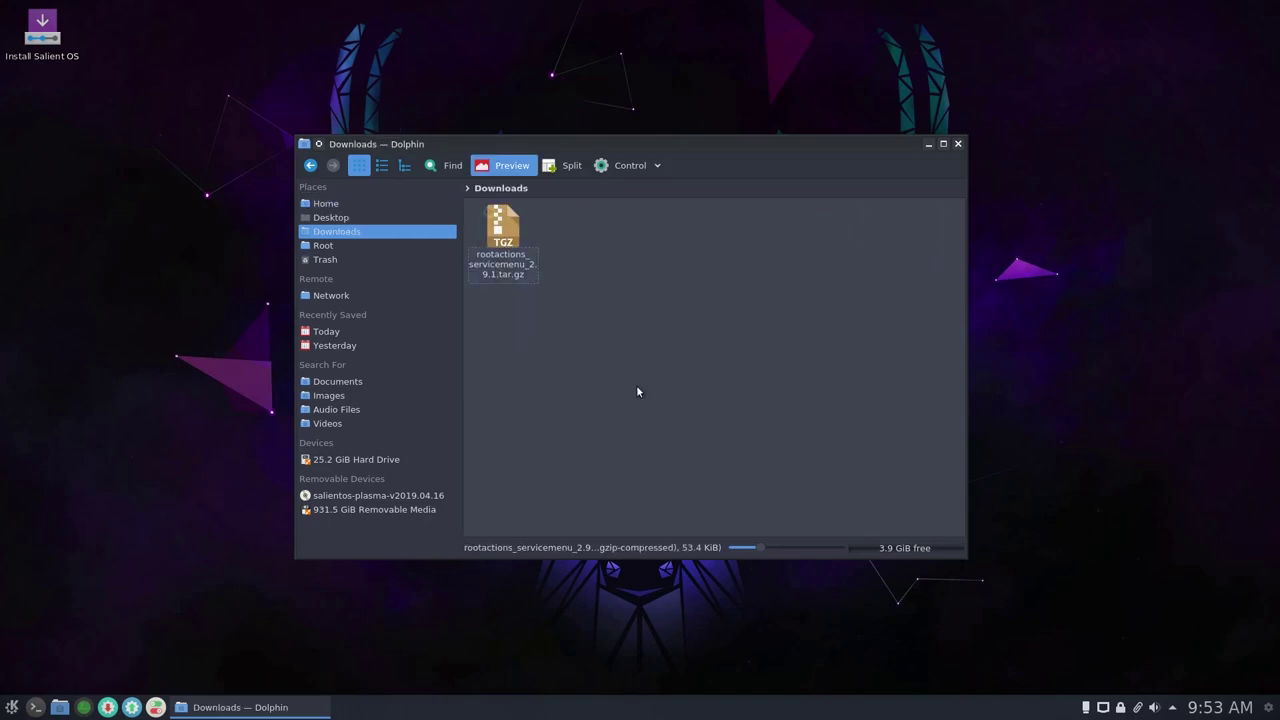
right_click(515, 250)
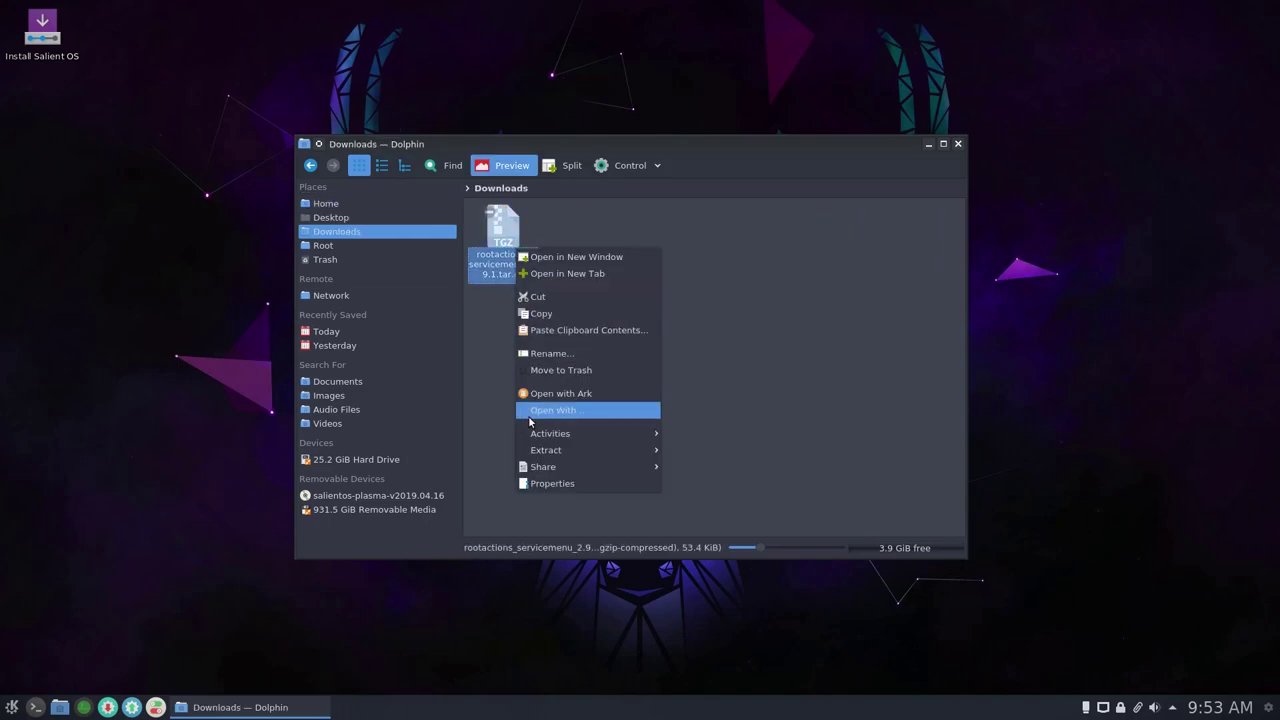
mouse_move(600, 450)
left_click(718, 450)
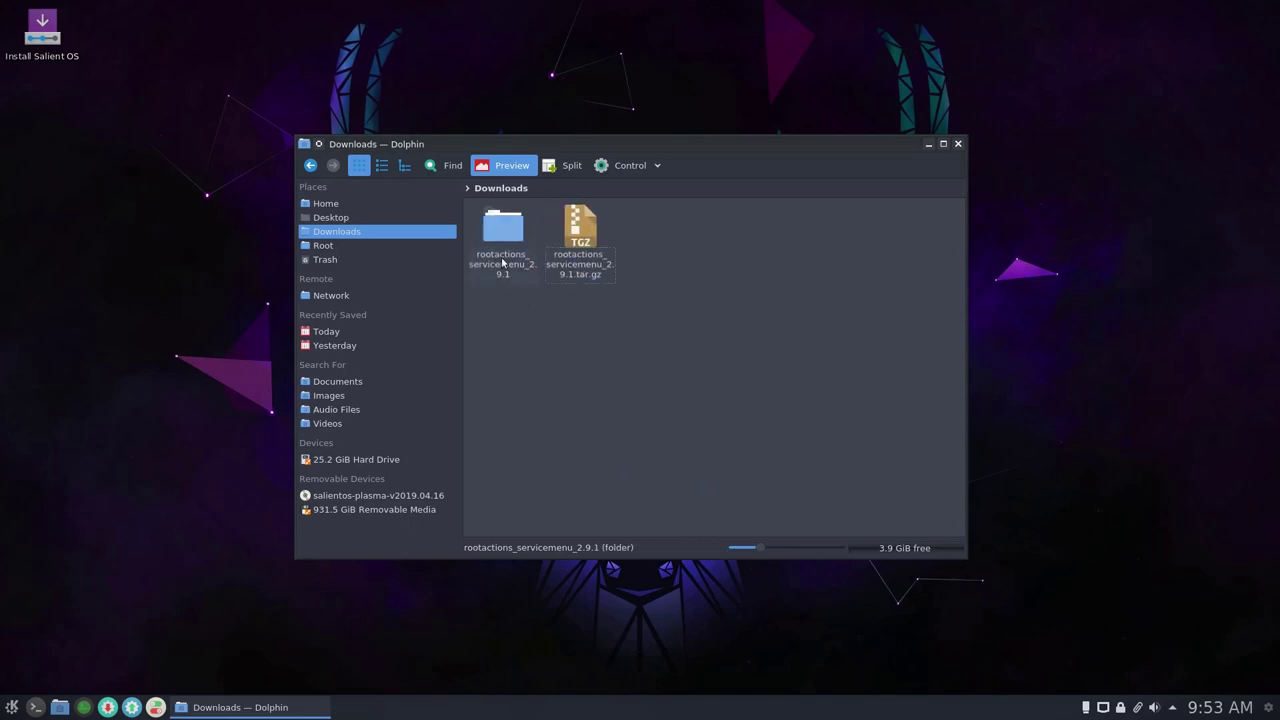
Step: Open a terminal in the extracted rootactions_servicemenu_2.9.1 folder and clear its screen with cls
left_click(500, 228)
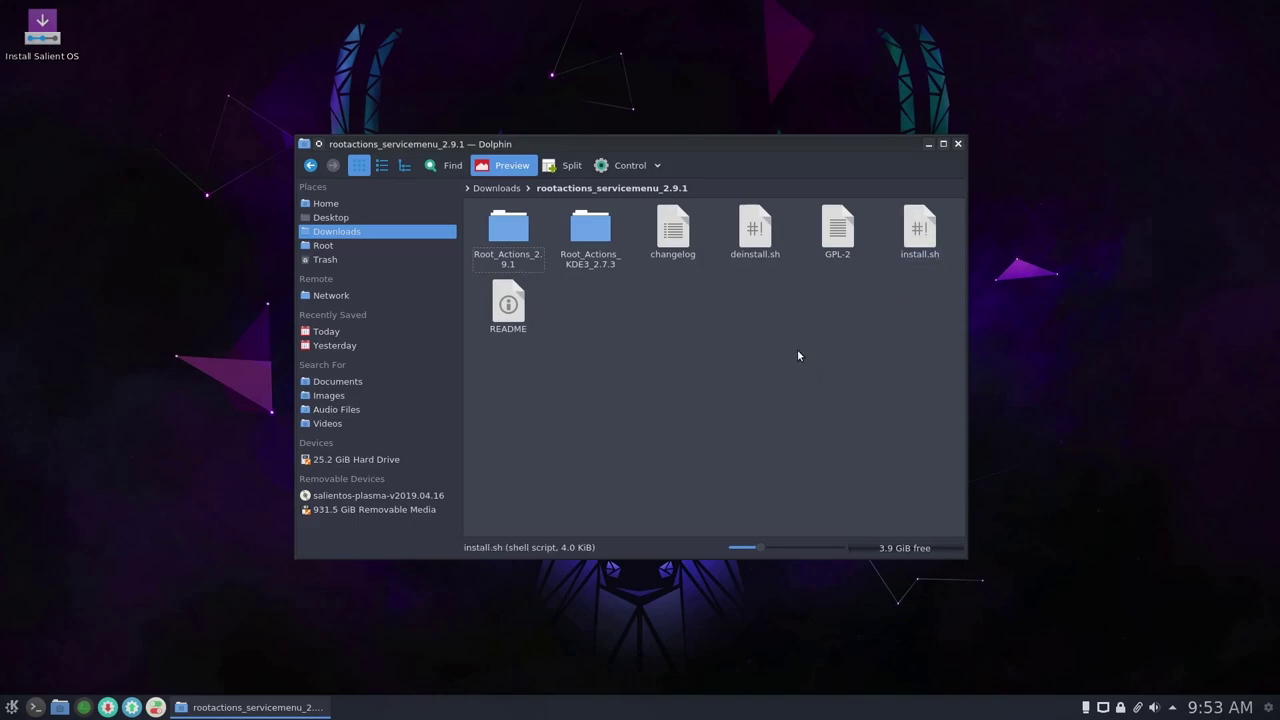
right_click(617, 363)
mouse_move(680, 496)
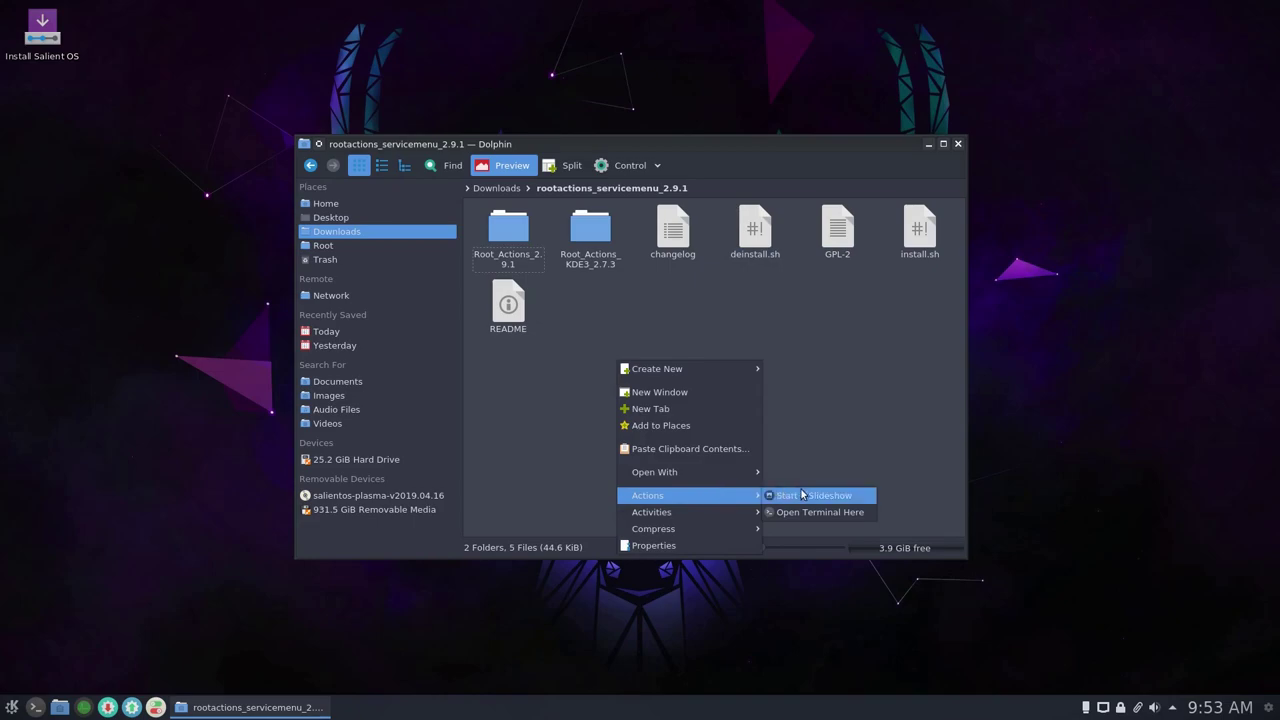
left_click(805, 512)
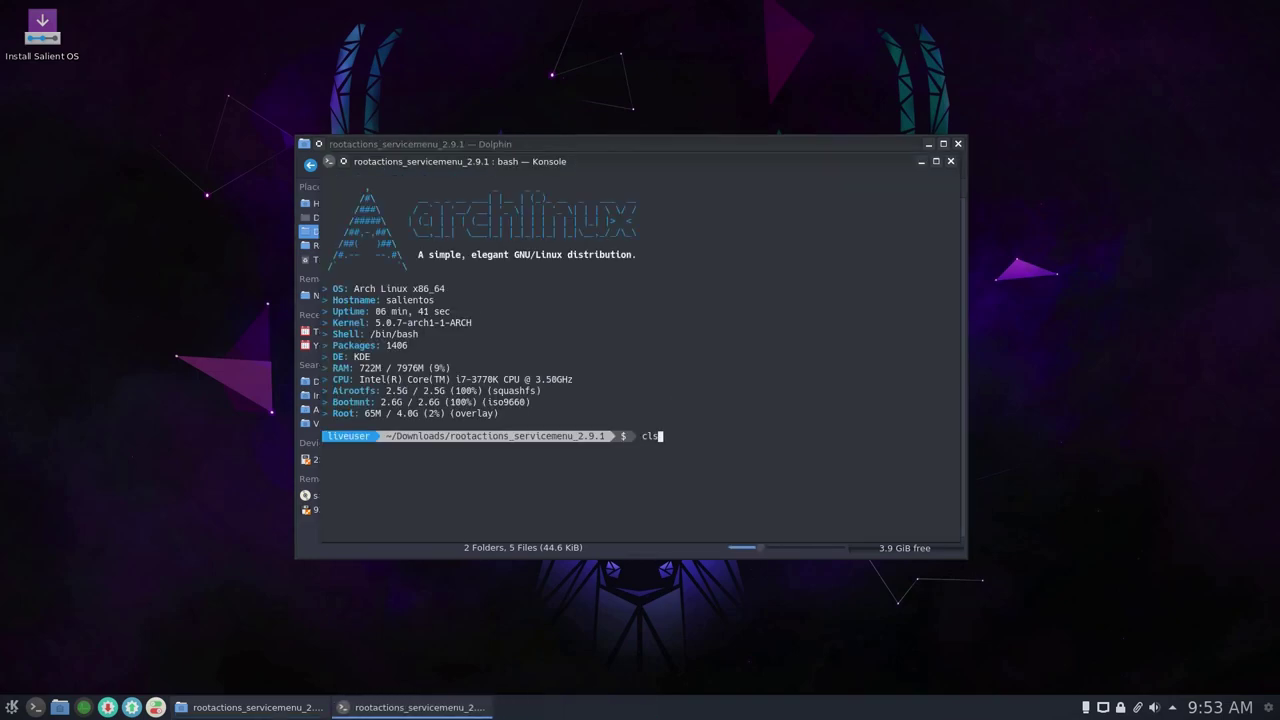
type("cls")
key("Return")
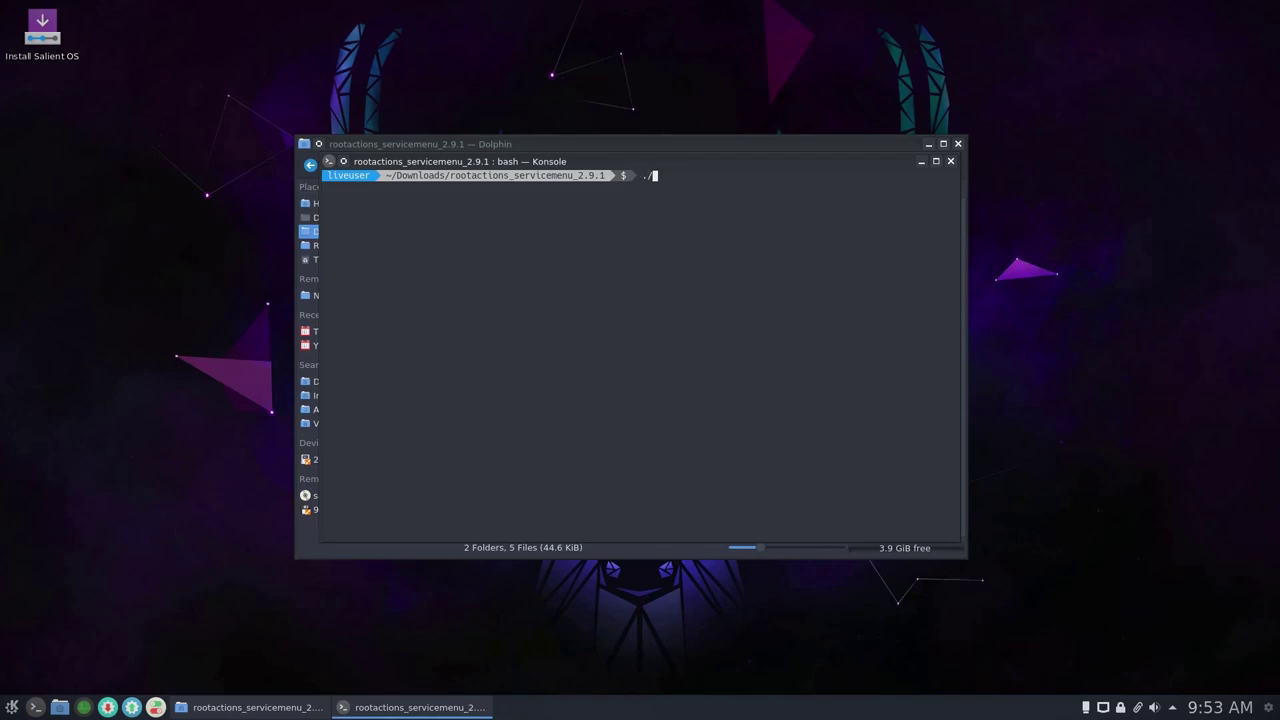
Step: Run ./install.sh and choose automatic installation of the rootactions-servicemenu.pl script into /usr/bin/
type("./in")
key("Tab")
key("Return")
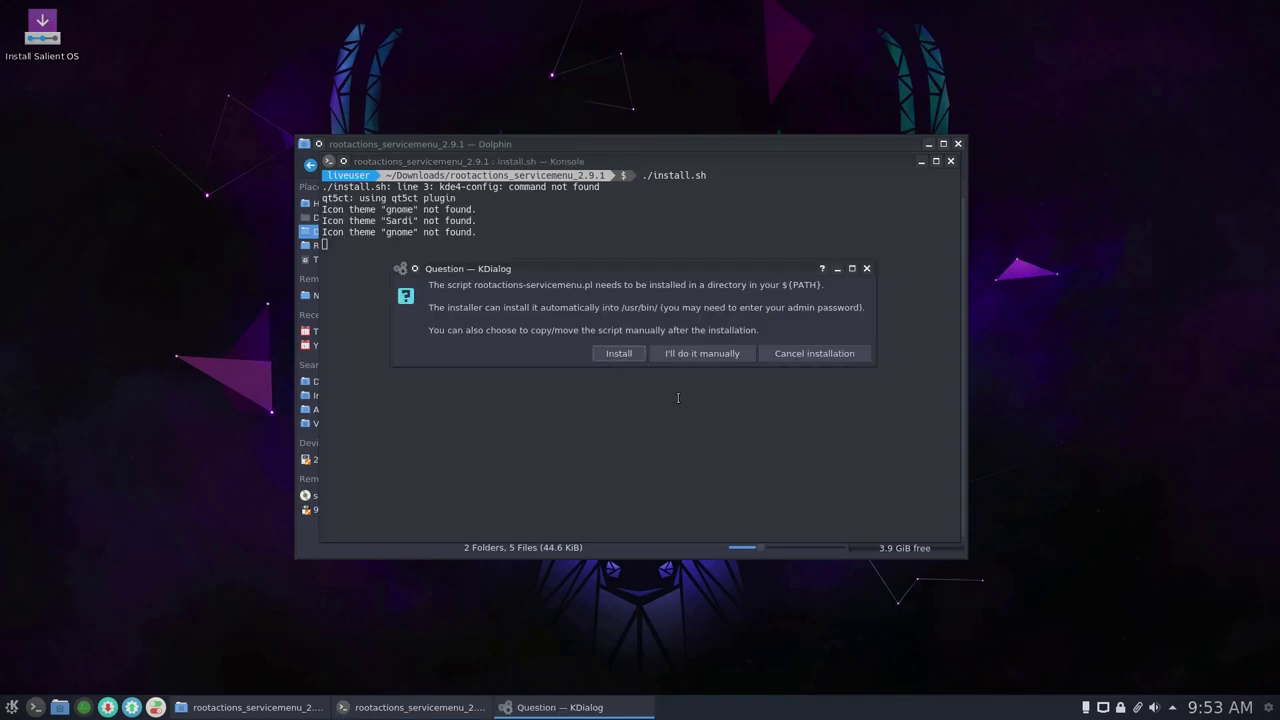
left_click(620, 357)
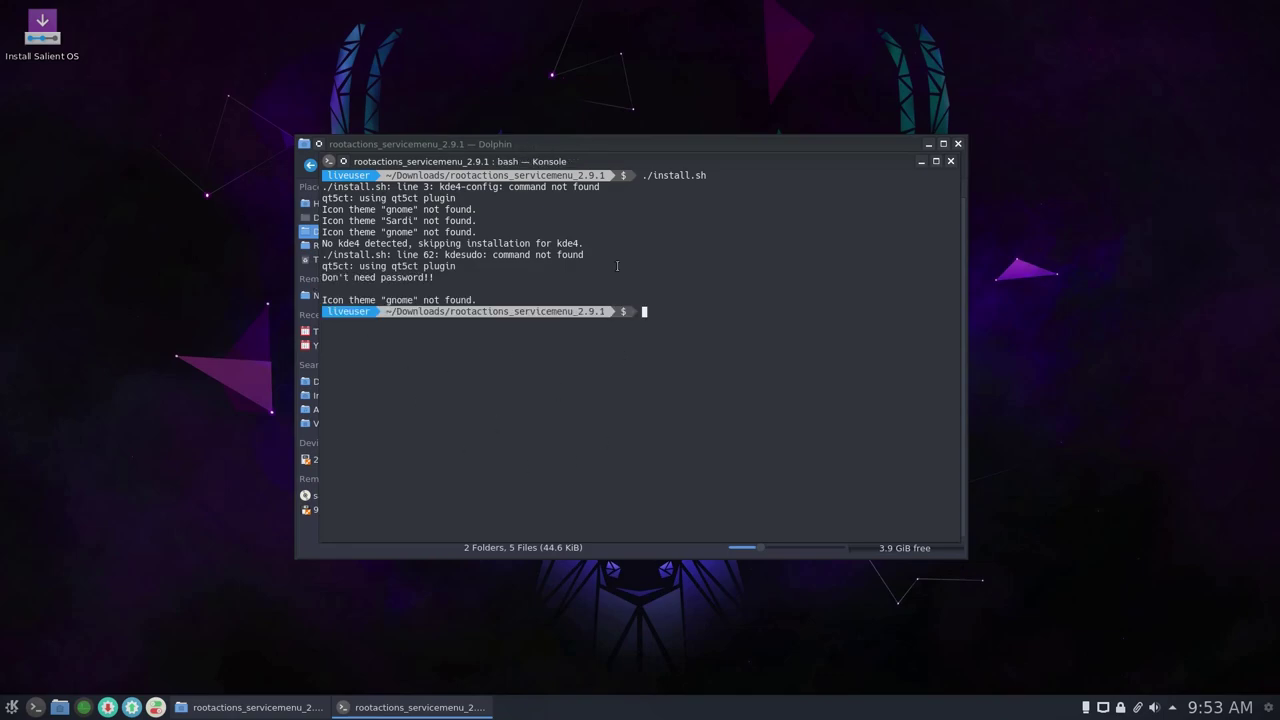
Step: Close the terminal and look over the Root Actions options for the rootactions_servicemenu_2.9.1 folder
left_click(951, 161)
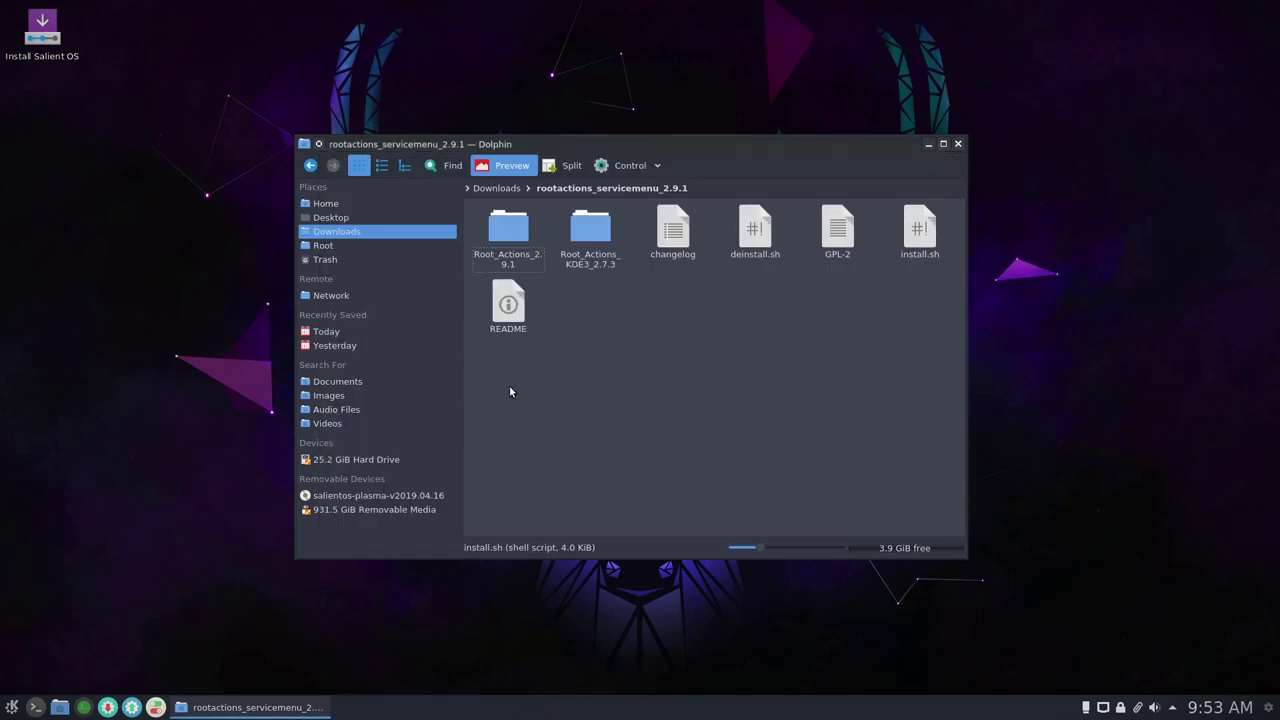
right_click(590, 328)
mouse_move(642, 479)
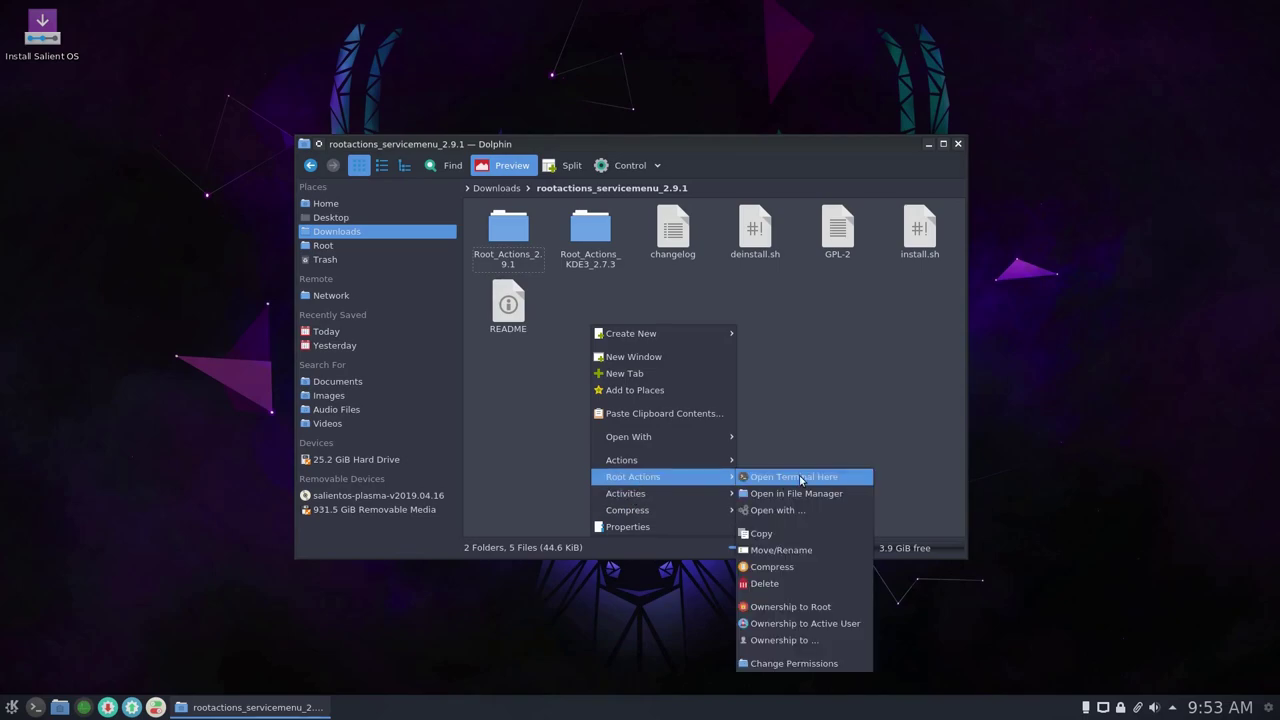
left_click(814, 405)
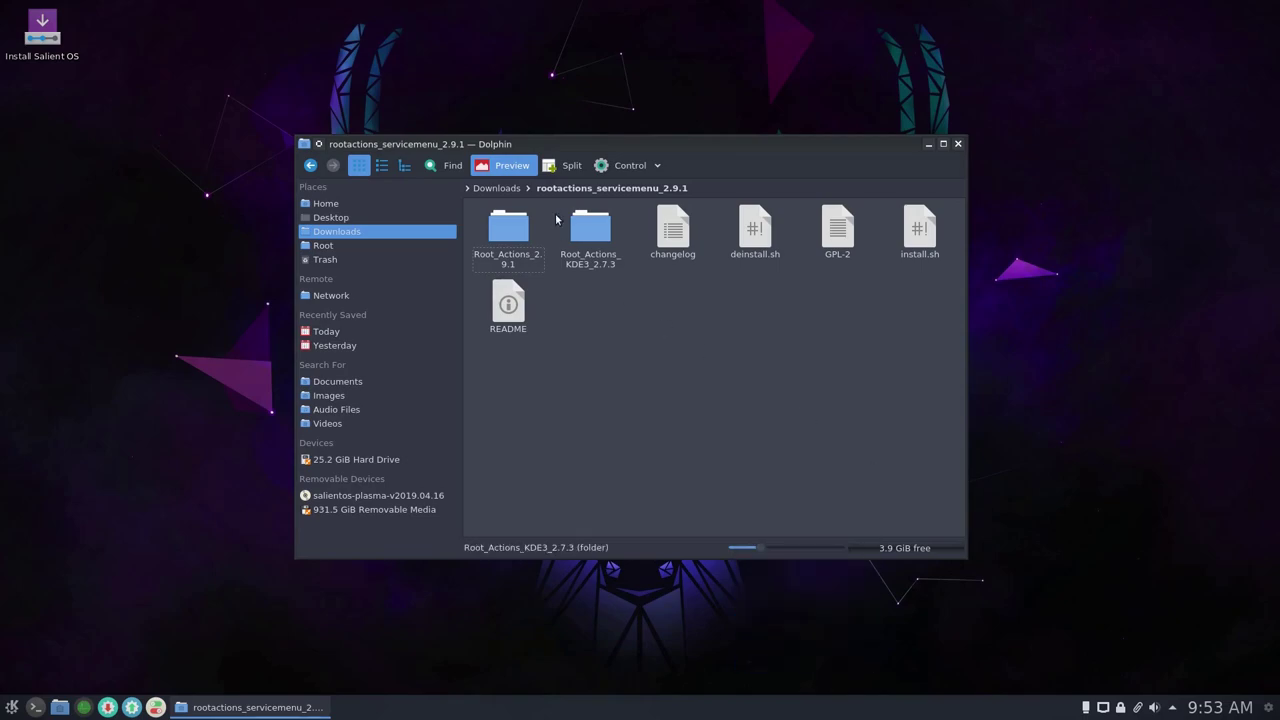
Step: Open the root folder at the filesystem root in a file manager with root privileges through Root Actions
left_click(310, 165)
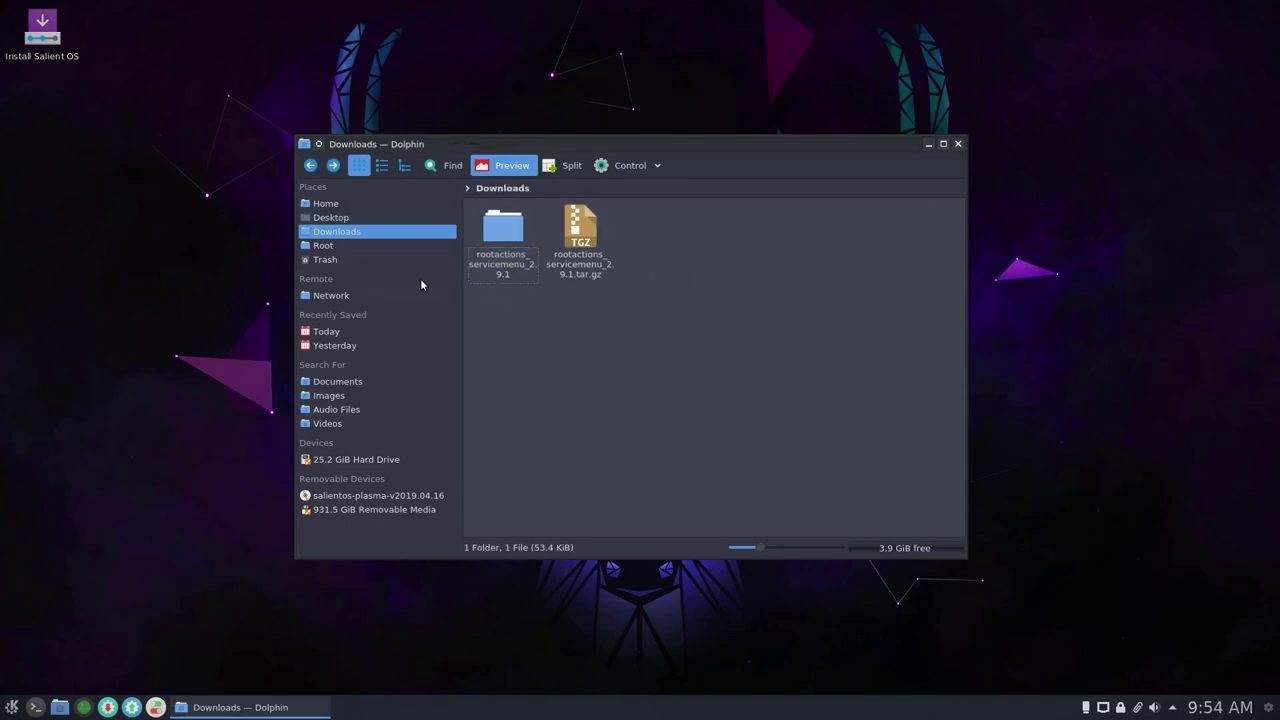
left_click(381, 245)
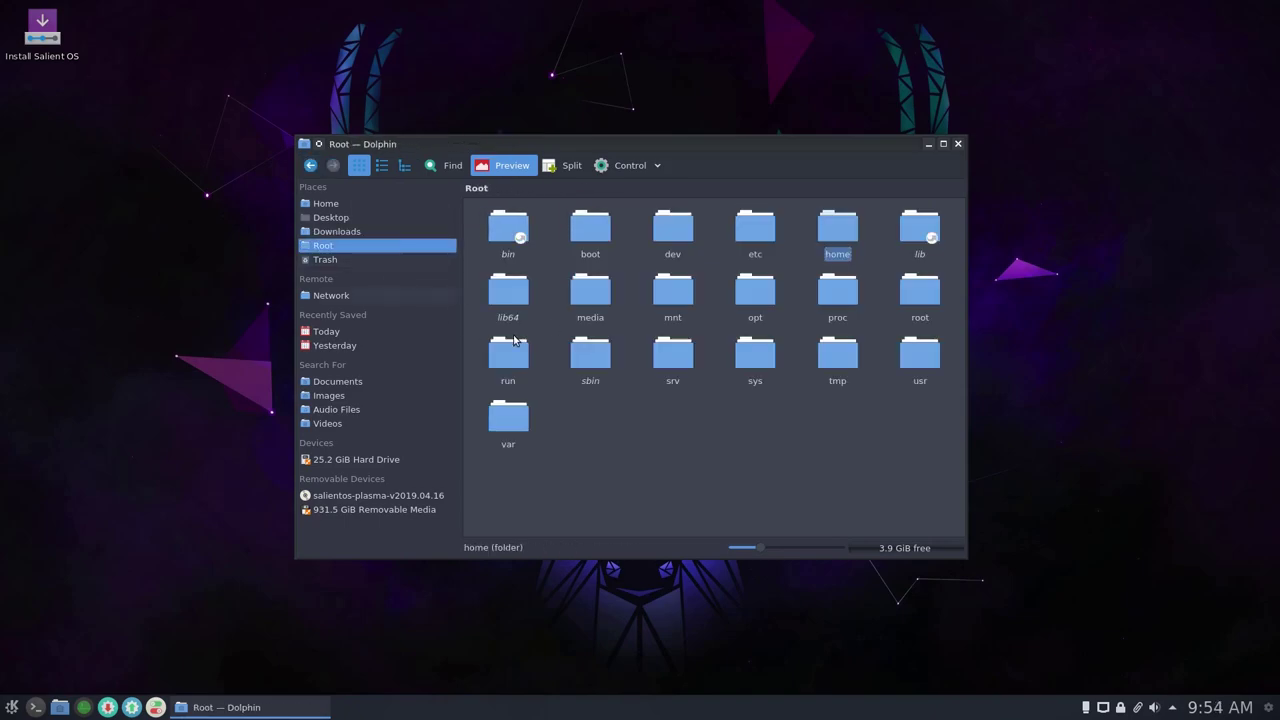
right_click(911, 292)
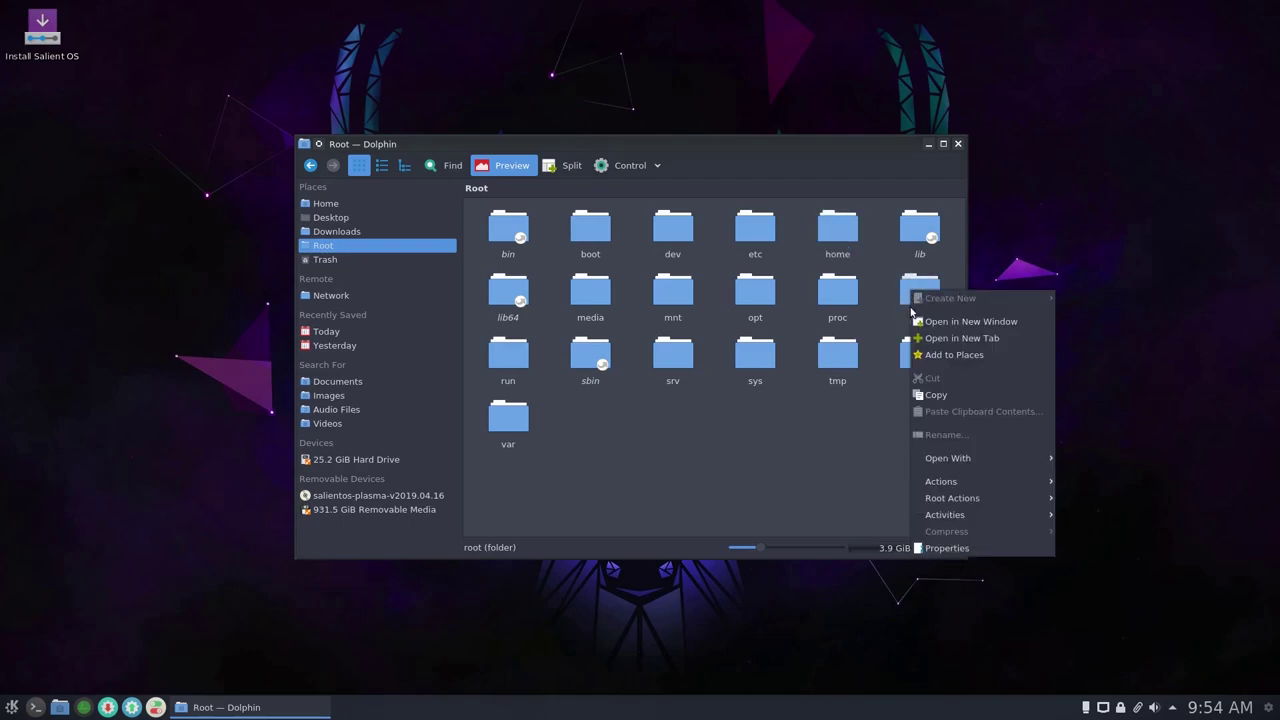
mouse_move(1000, 481)
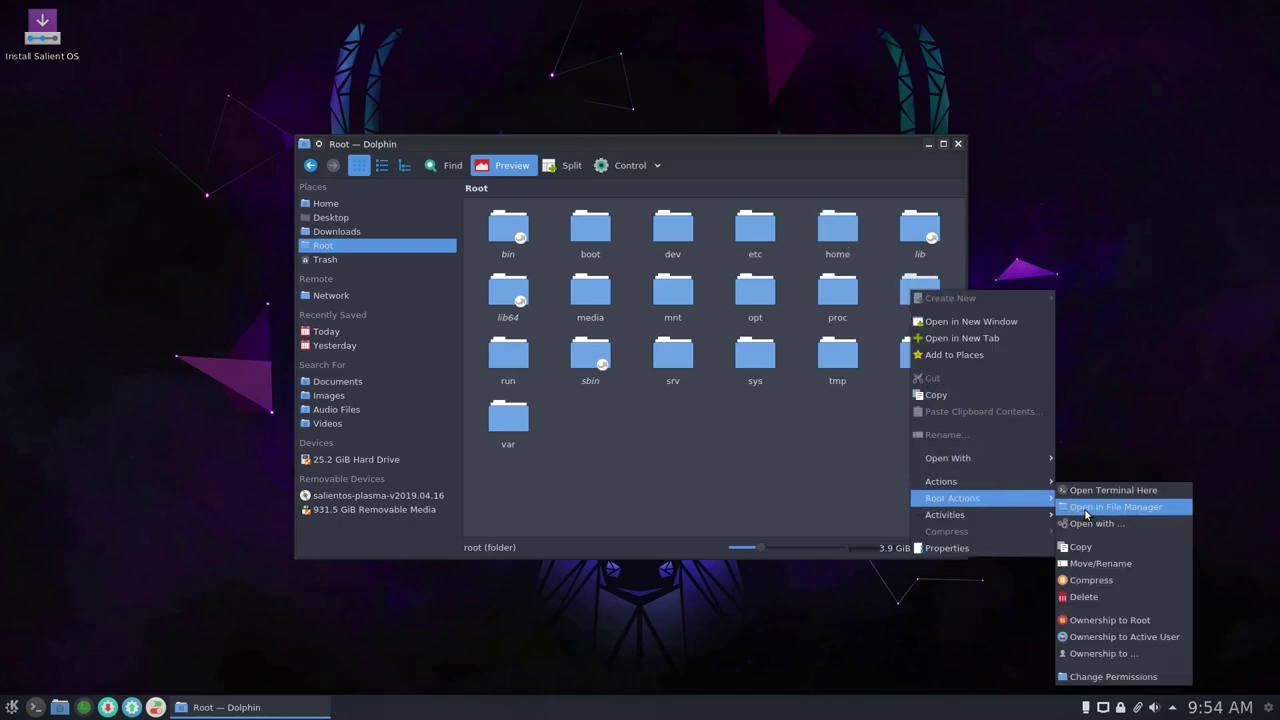
left_click(1085, 507)
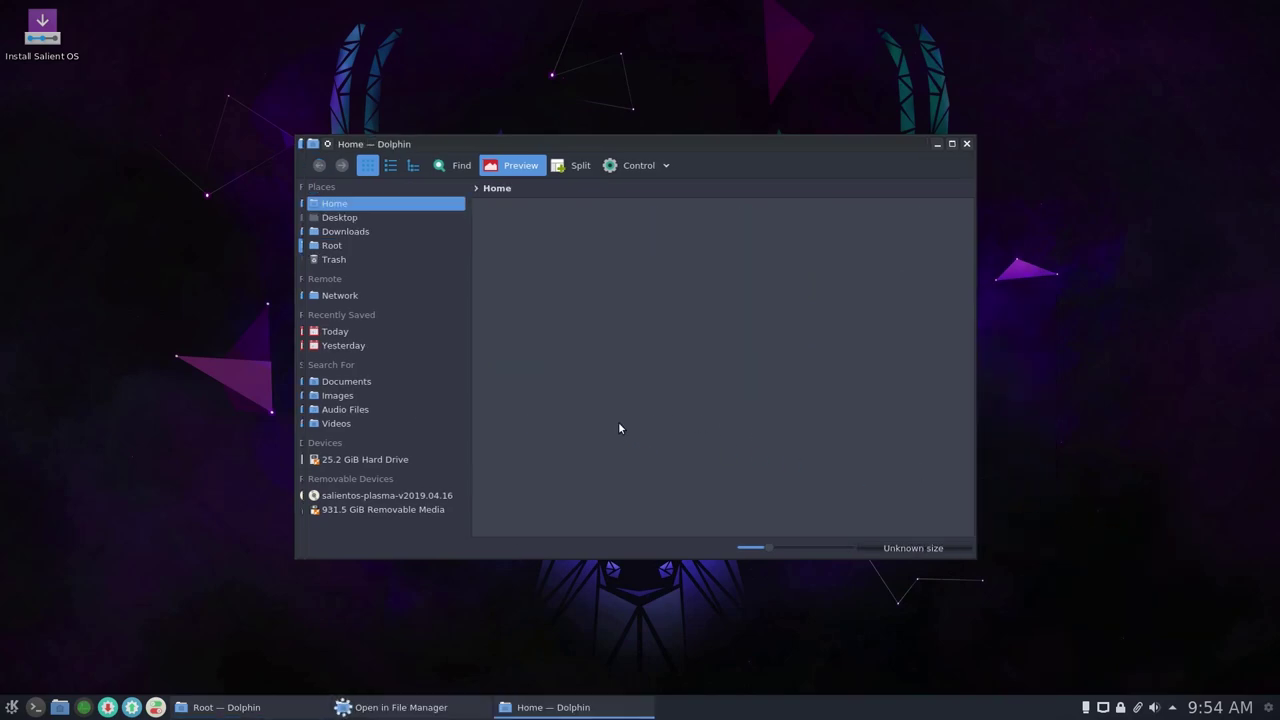
Step: Arrange the two Dolphin windows apart and check the root session's Home folder for a Root Actions option
left_click_drag(727, 144, 480, 237)
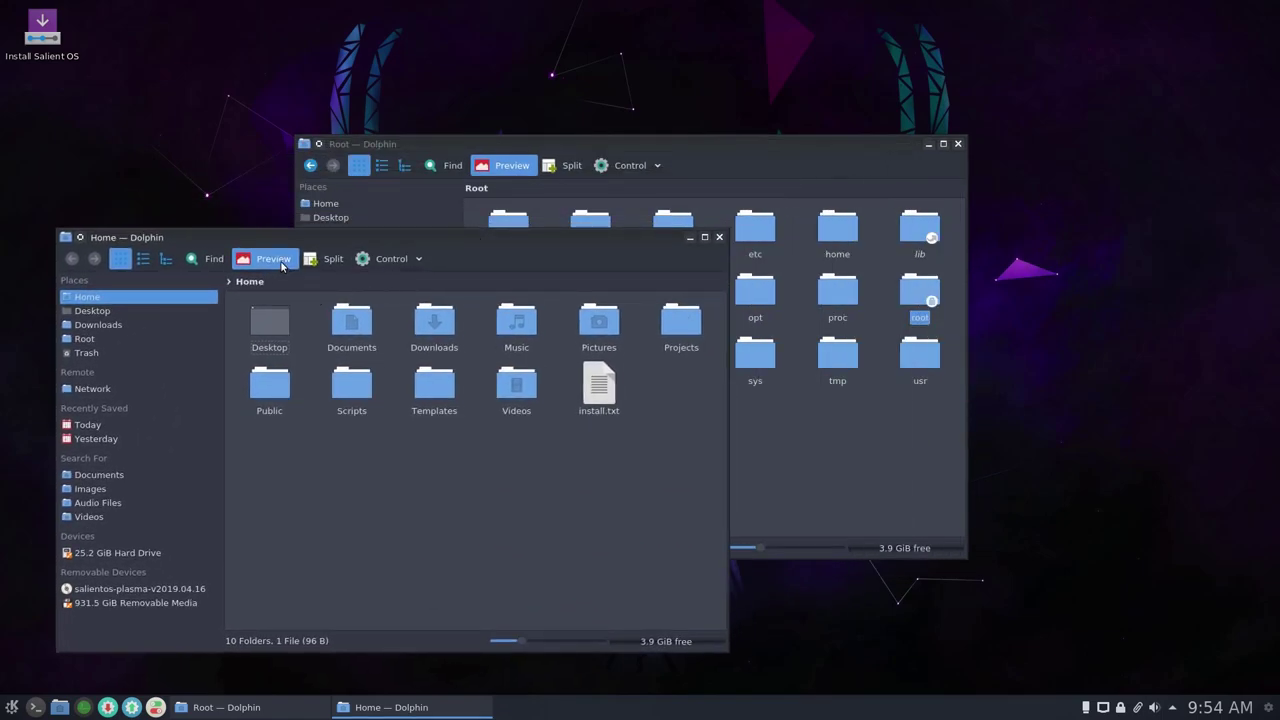
left_click(745, 423)
left_click(283, 511)
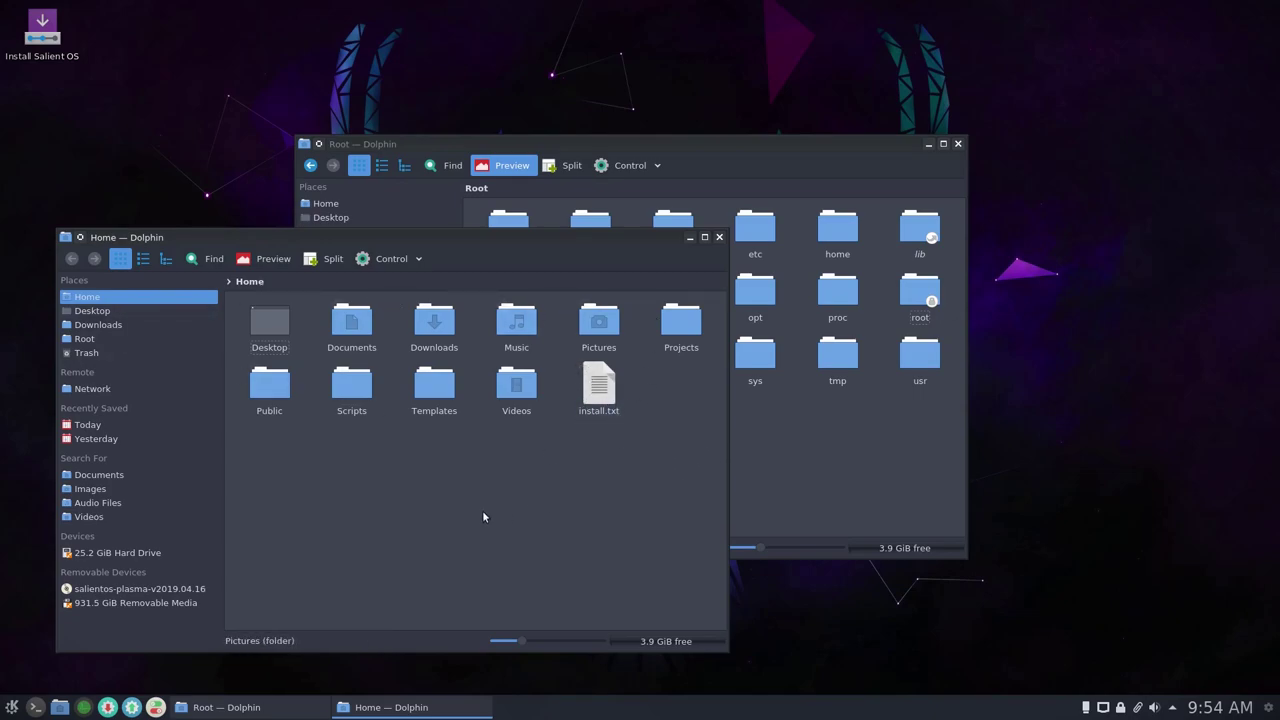
left_click_drag(671, 140, 892, 75)
left_click(345, 530)
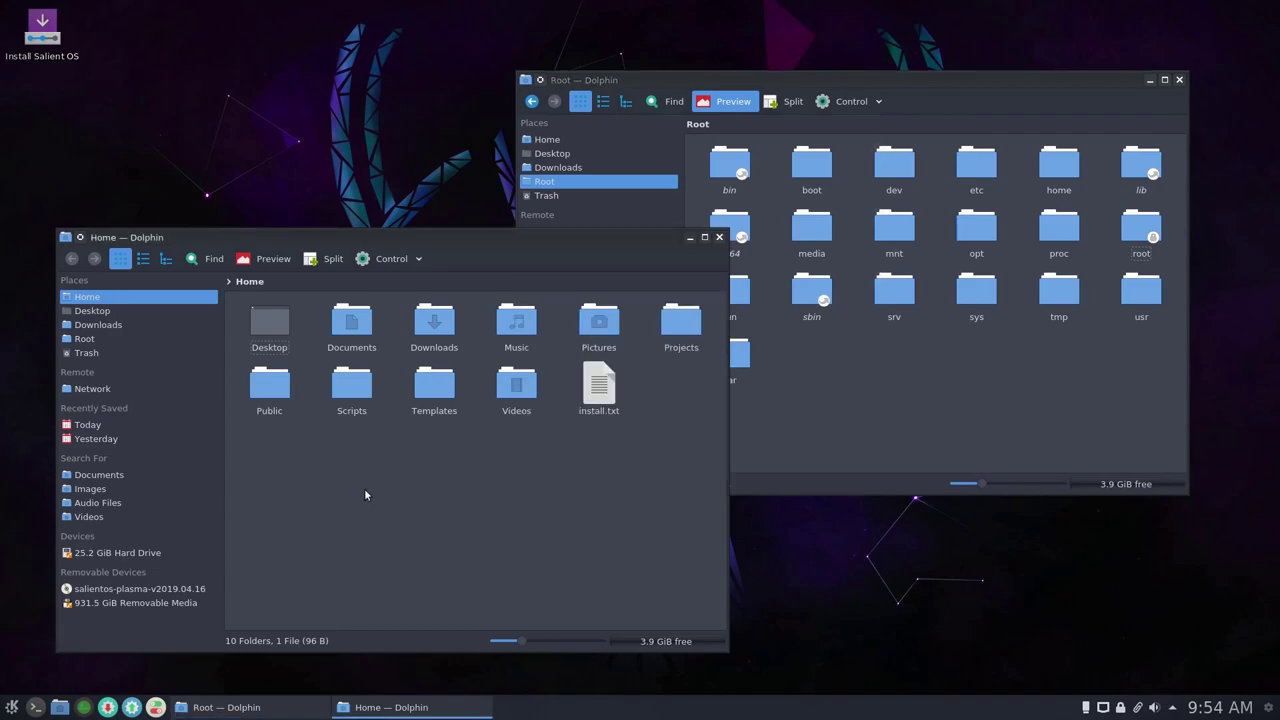
right_click(302, 446)
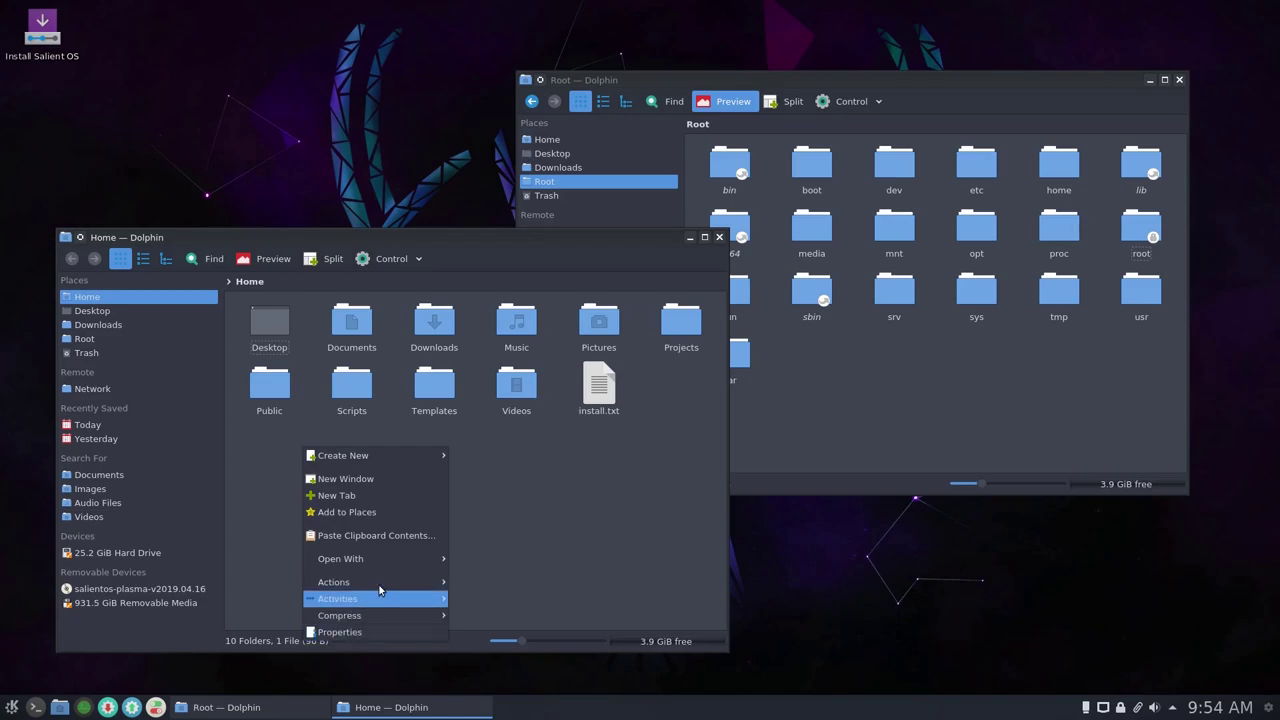
left_click(524, 468)
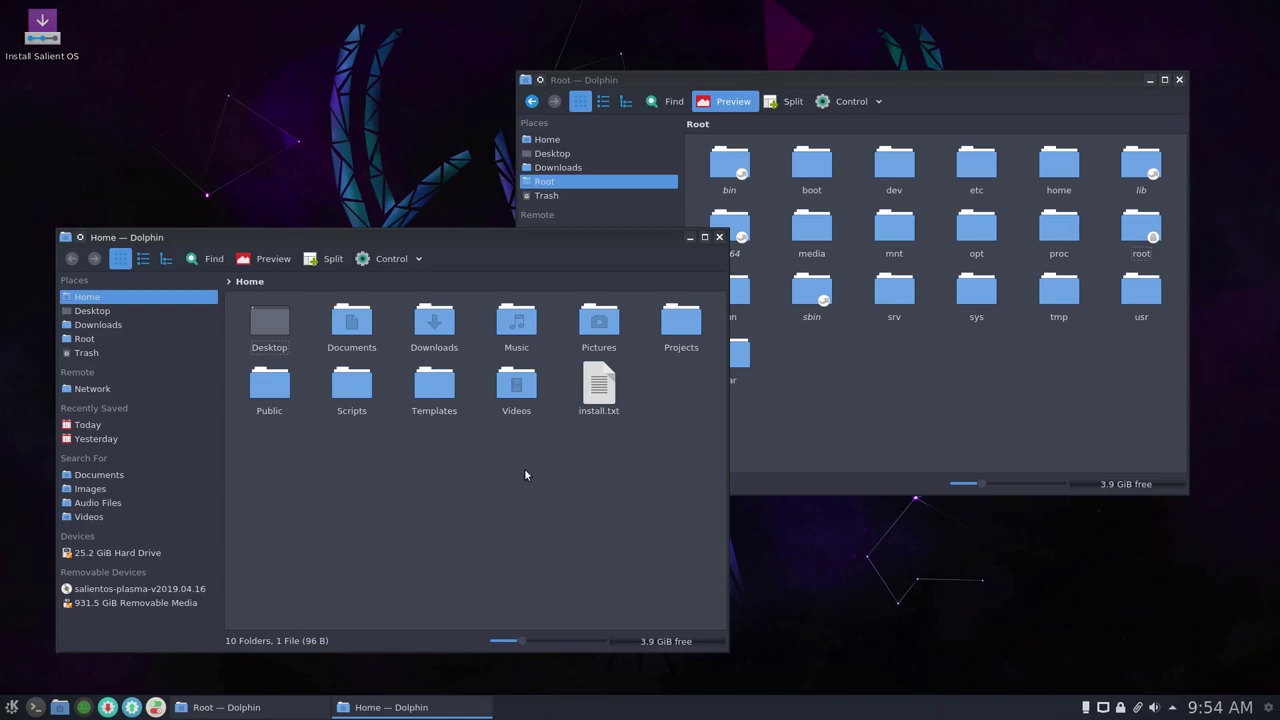
Step: Copy the rootactions_servicemenu_2.9.1 folder from the live user's Downloads into the root account's Downloads
left_click(434, 320)
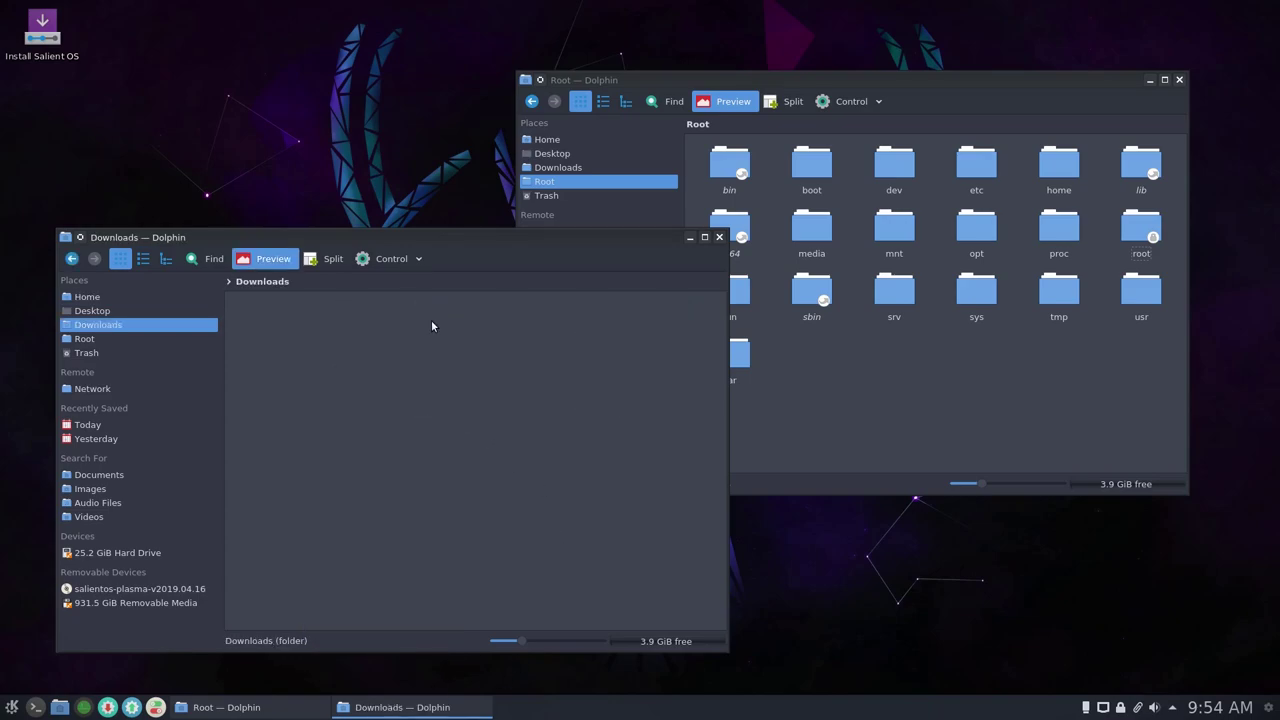
left_click(1058, 163)
left_click(724, 165)
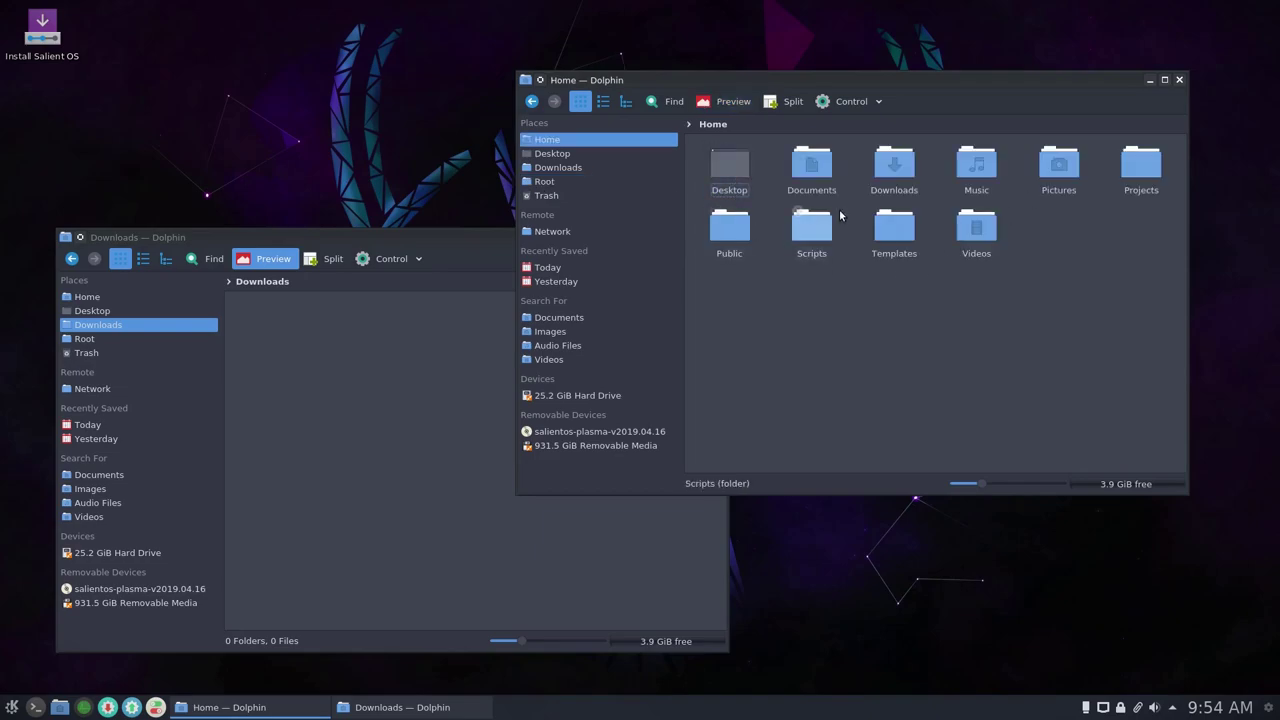
left_click_drag(724, 165, 300, 370)
left_click(320, 396)
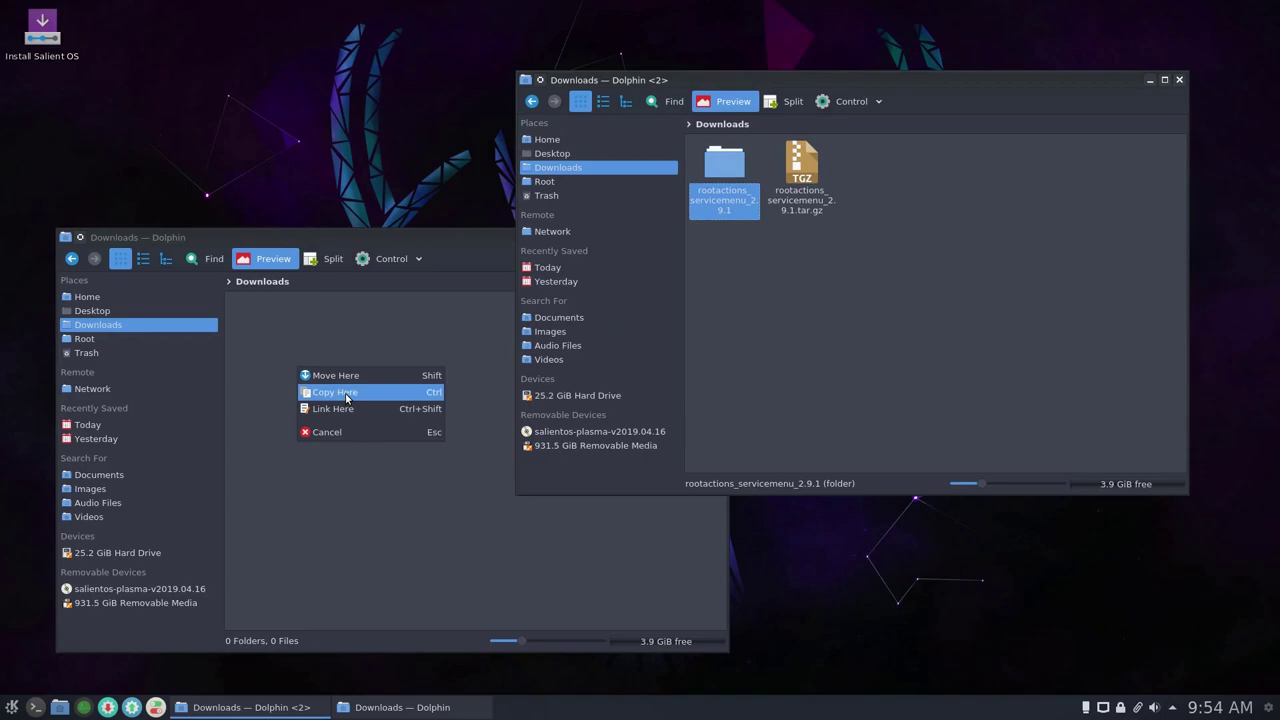
Step: Open a root terminal in the copied rootactions_servicemenu_2.9.1 folder and clear its screen
left_click(264, 320)
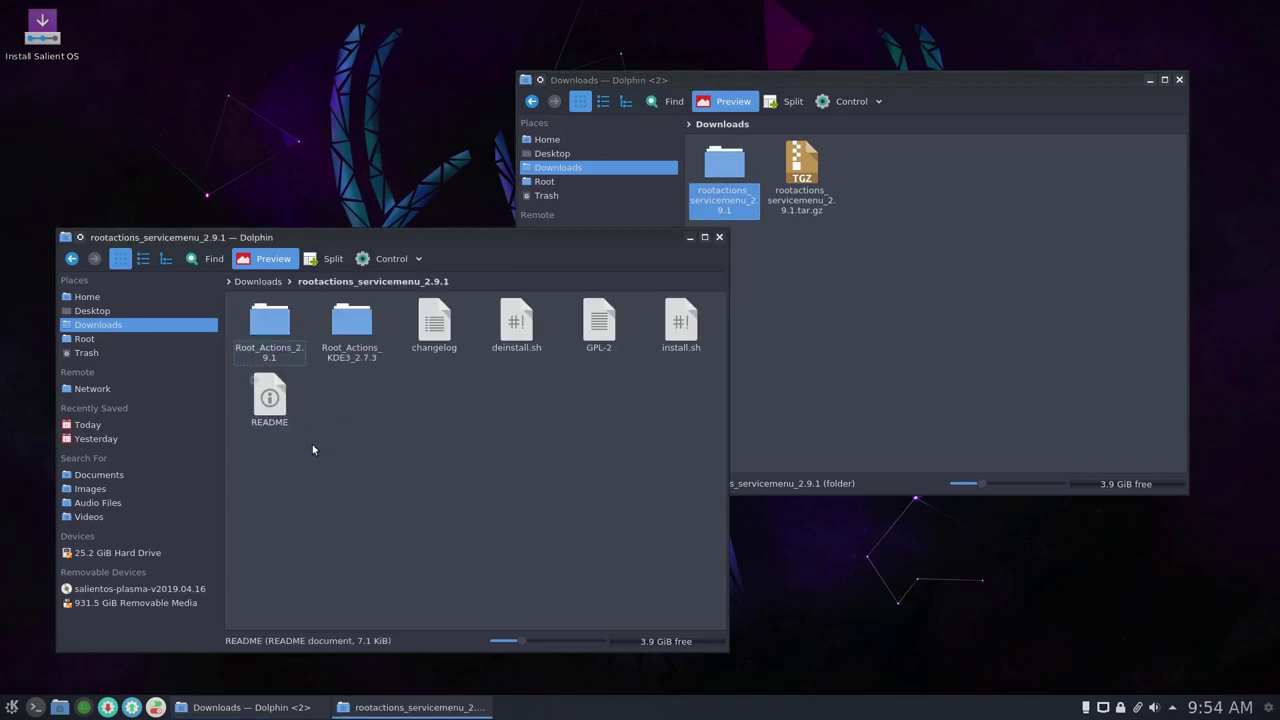
right_click(373, 401)
mouse_move(408, 534)
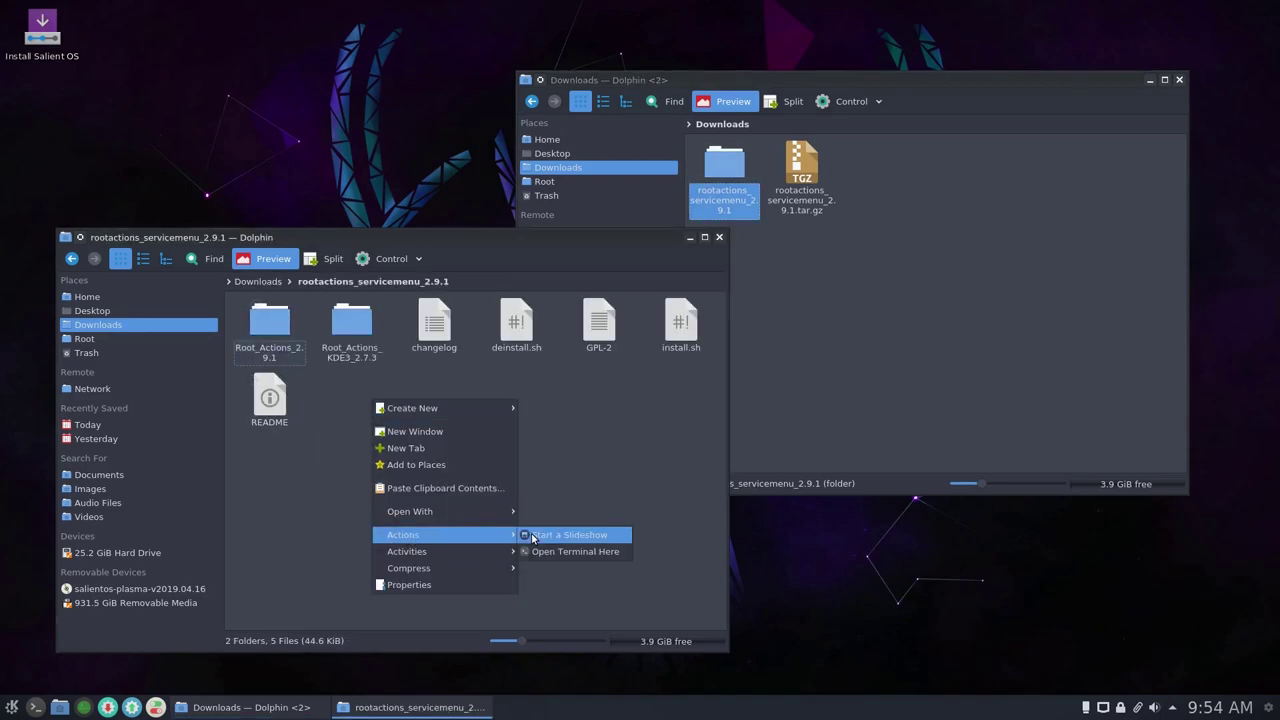
left_click(566, 552)
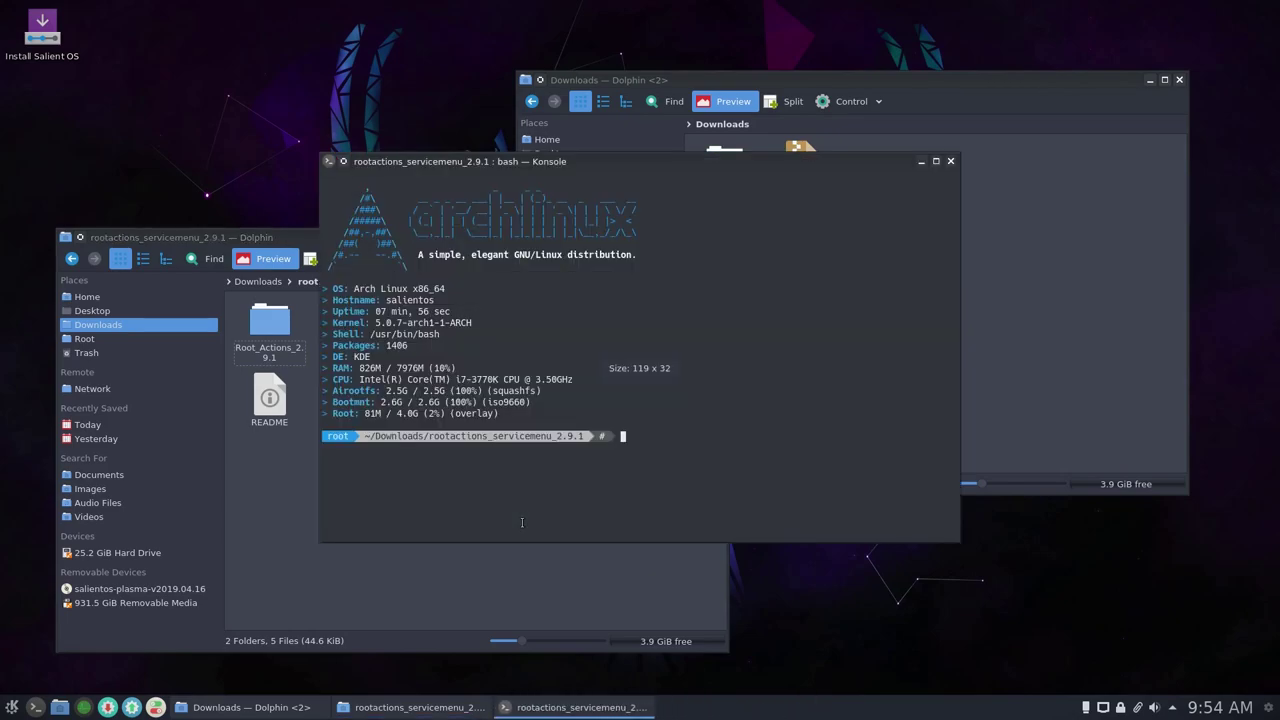
type("clear")
key("Return")
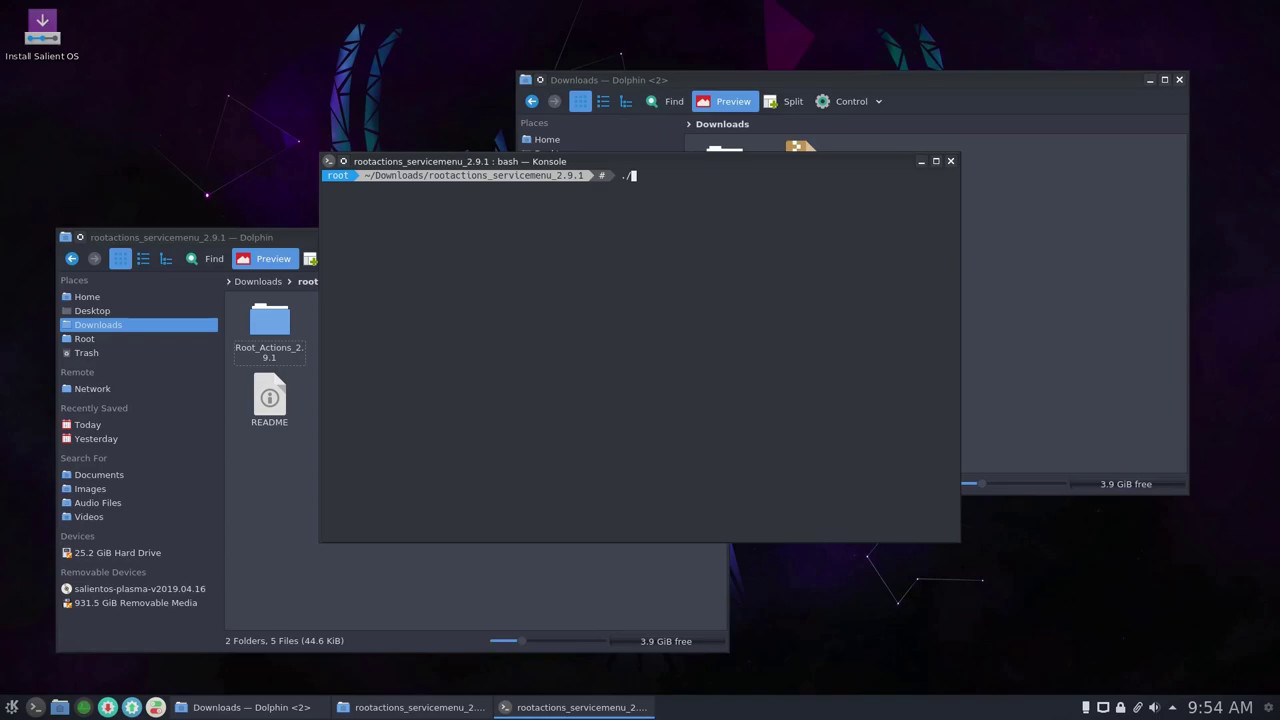
Step: Run ./install.sh as root and accept the installer's prompt
type("./in")
key("Tab")
key("Return")
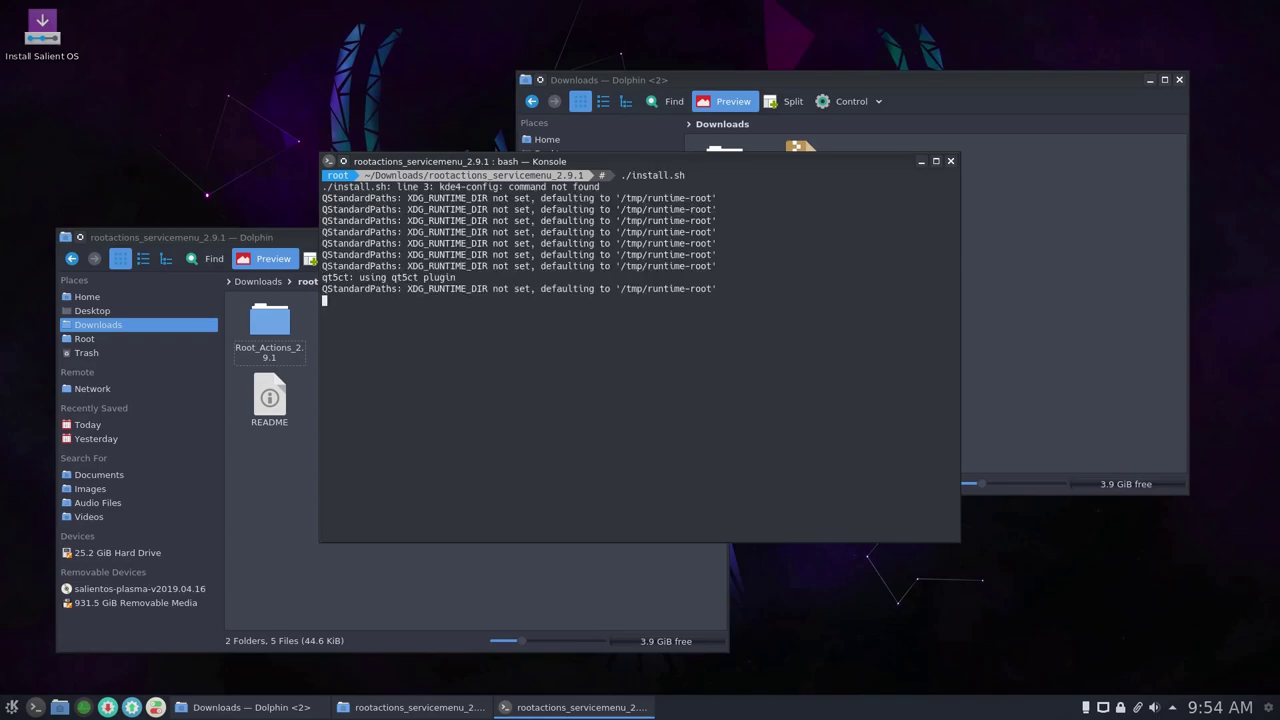
left_click(618, 356)
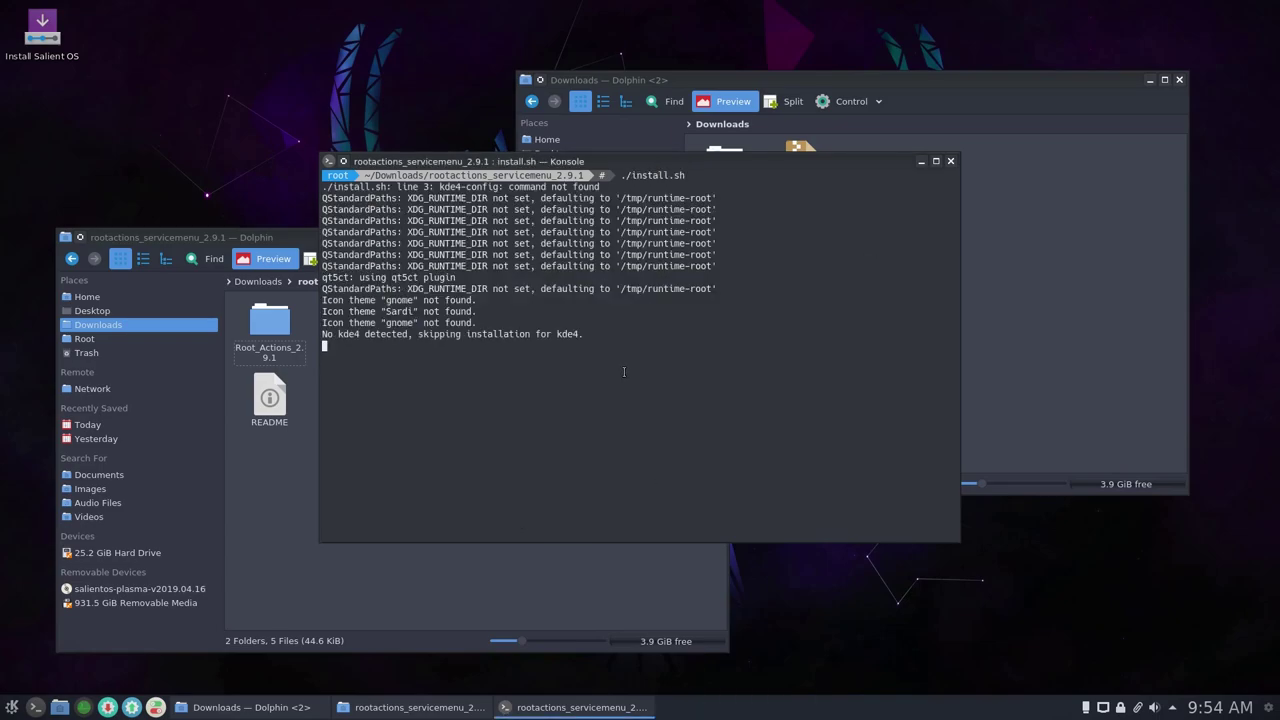
Step: Close the root terminal and check that Root Actions is offered in the root session's Dolphin window
left_click(950, 162)
right_click(383, 408)
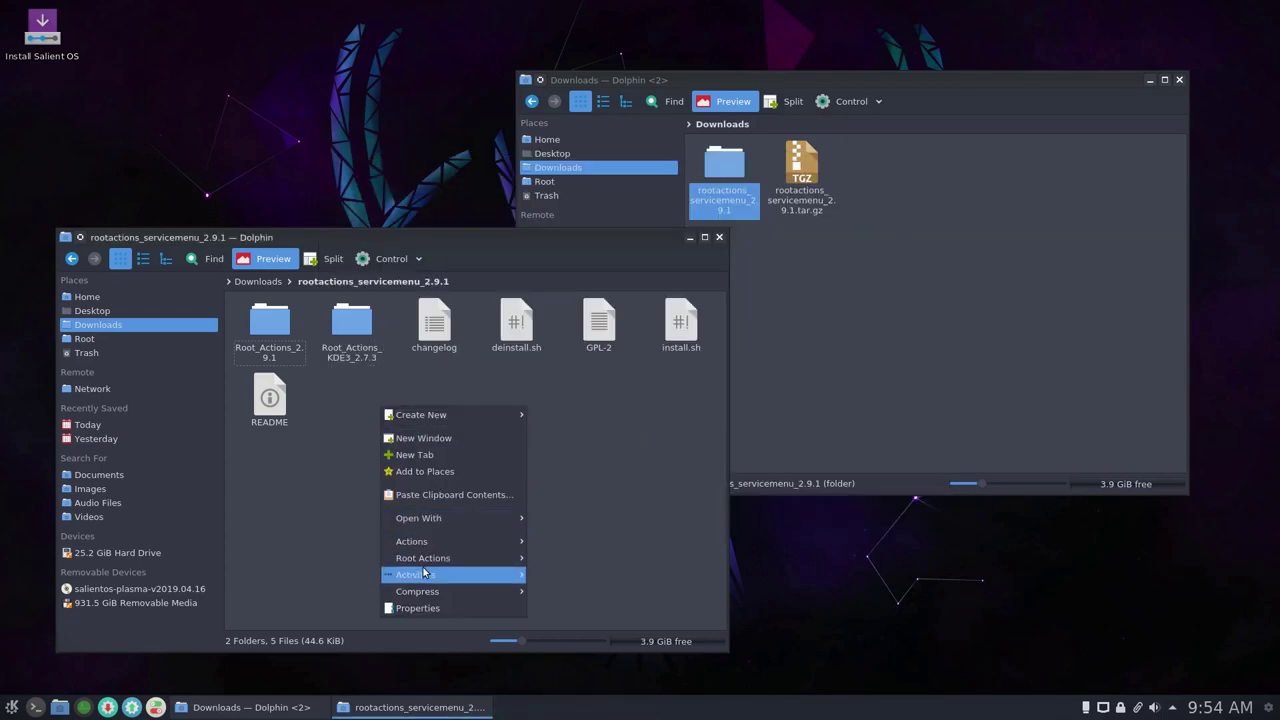
mouse_move(424, 564)
left_click(289, 508)
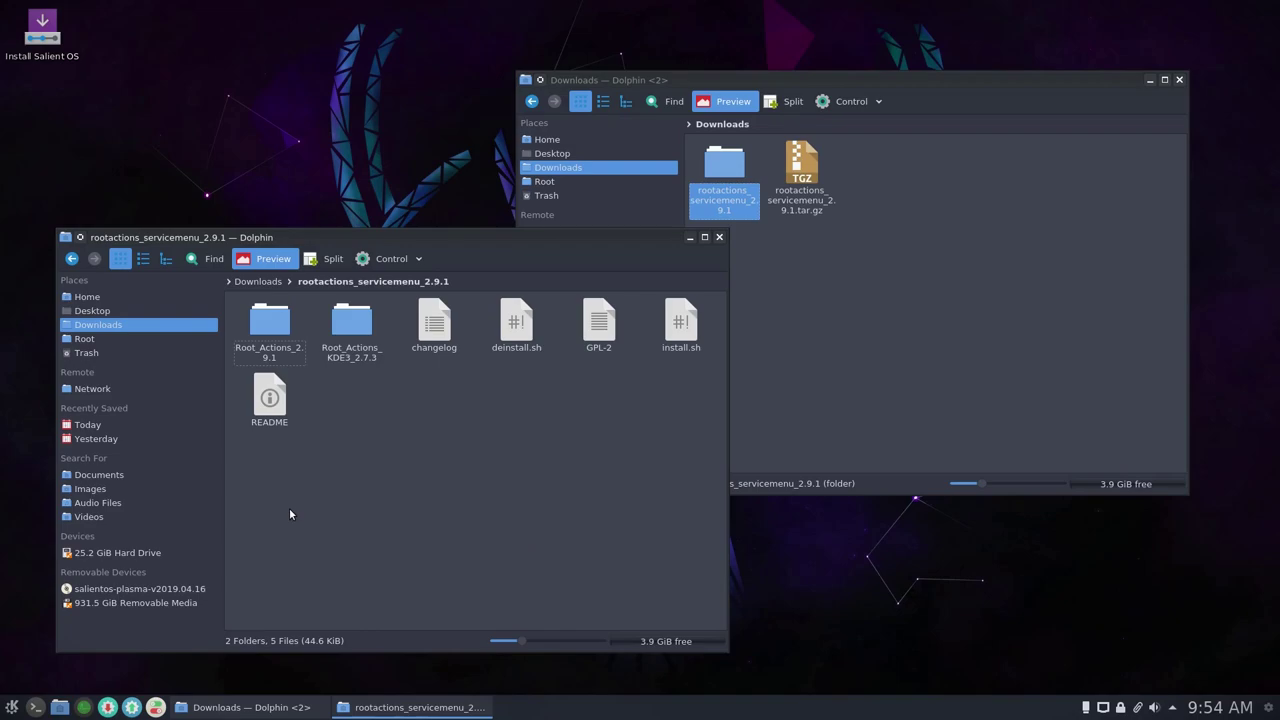
Step: Close the root session's Dolphin window, revisit rootactions_servicemenu_2.9.1 in the regular window, and close that window too
left_click(719, 237)
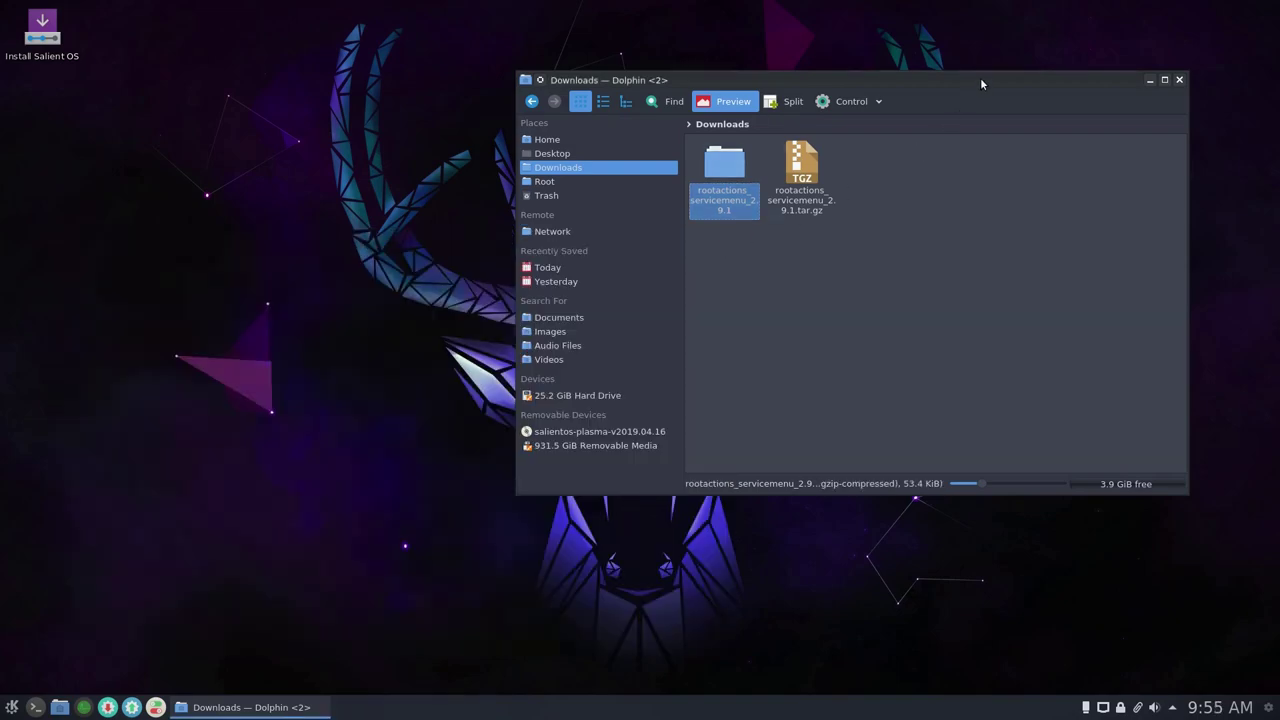
left_click_drag(980, 79, 719, 126)
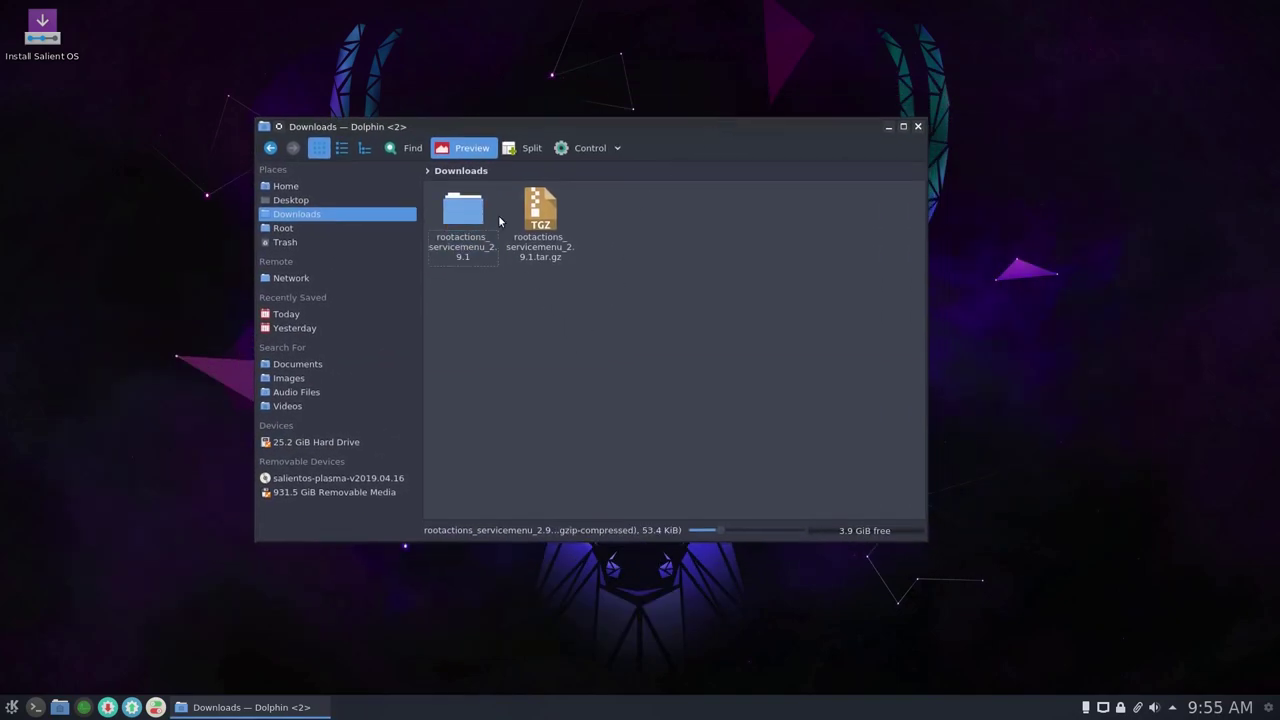
left_click(486, 250)
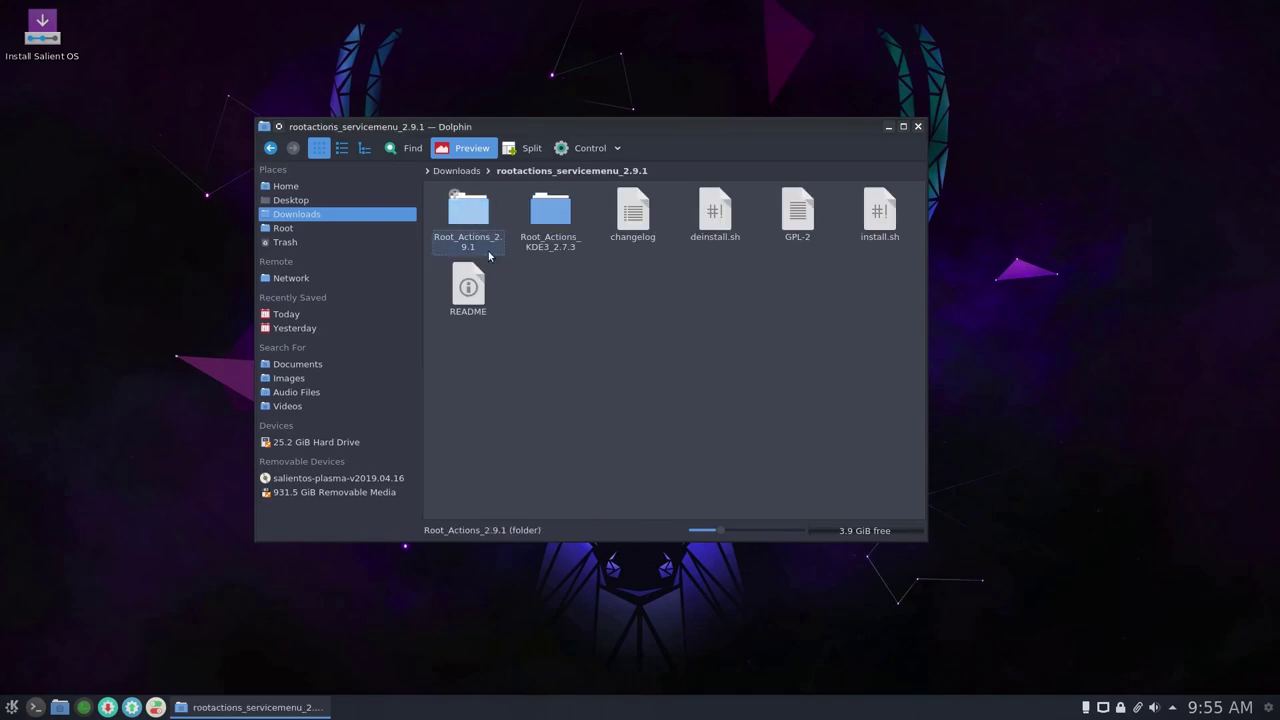
left_click(704, 236)
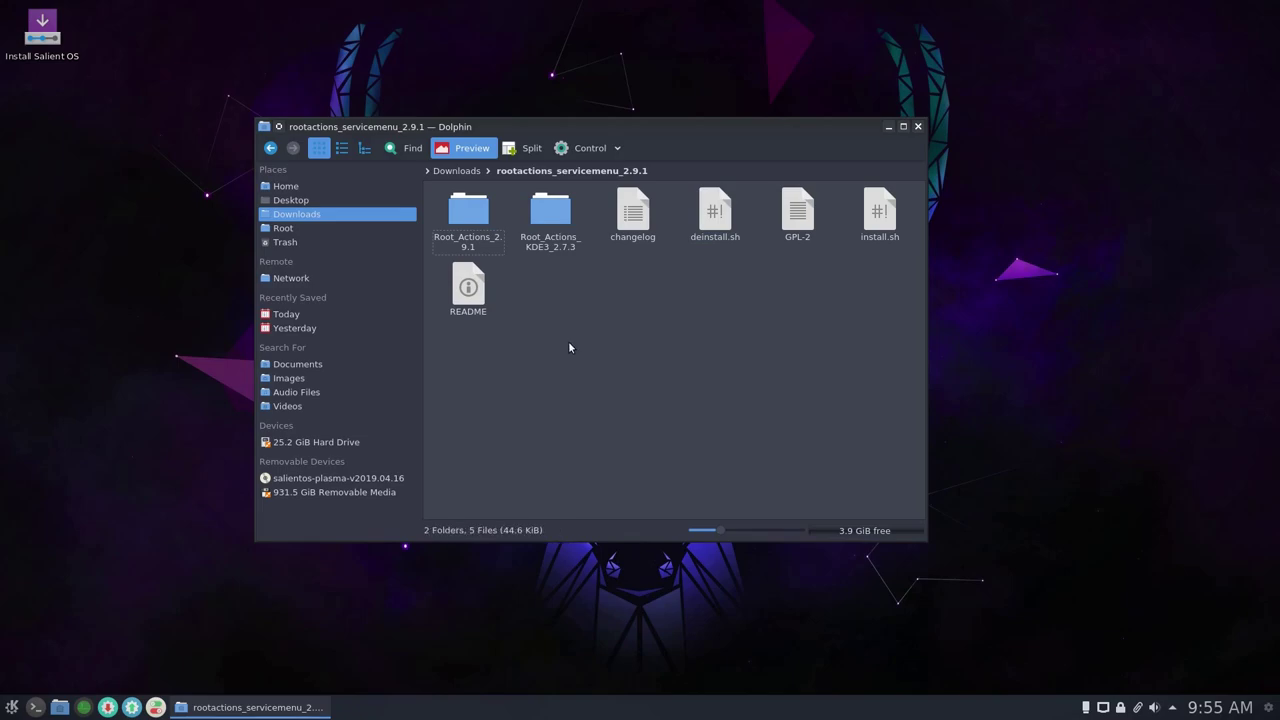
left_click(917, 126)
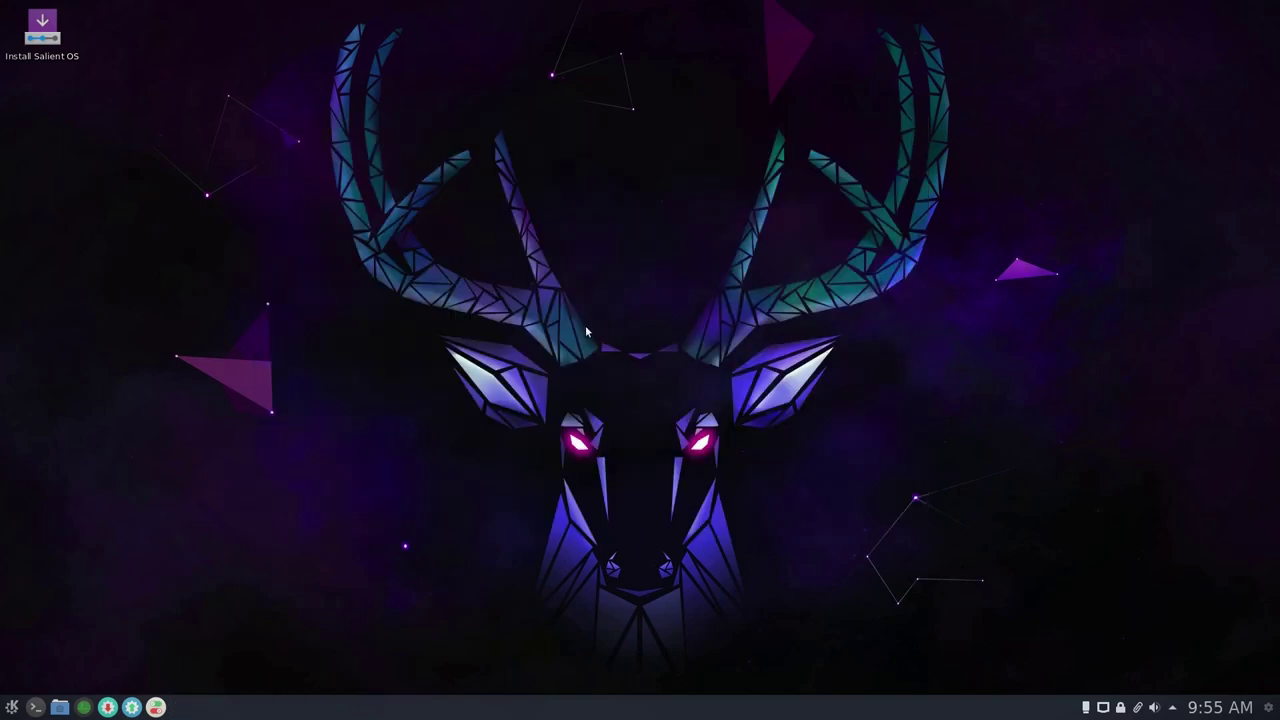
right_click(351, 272)
key("Escape")
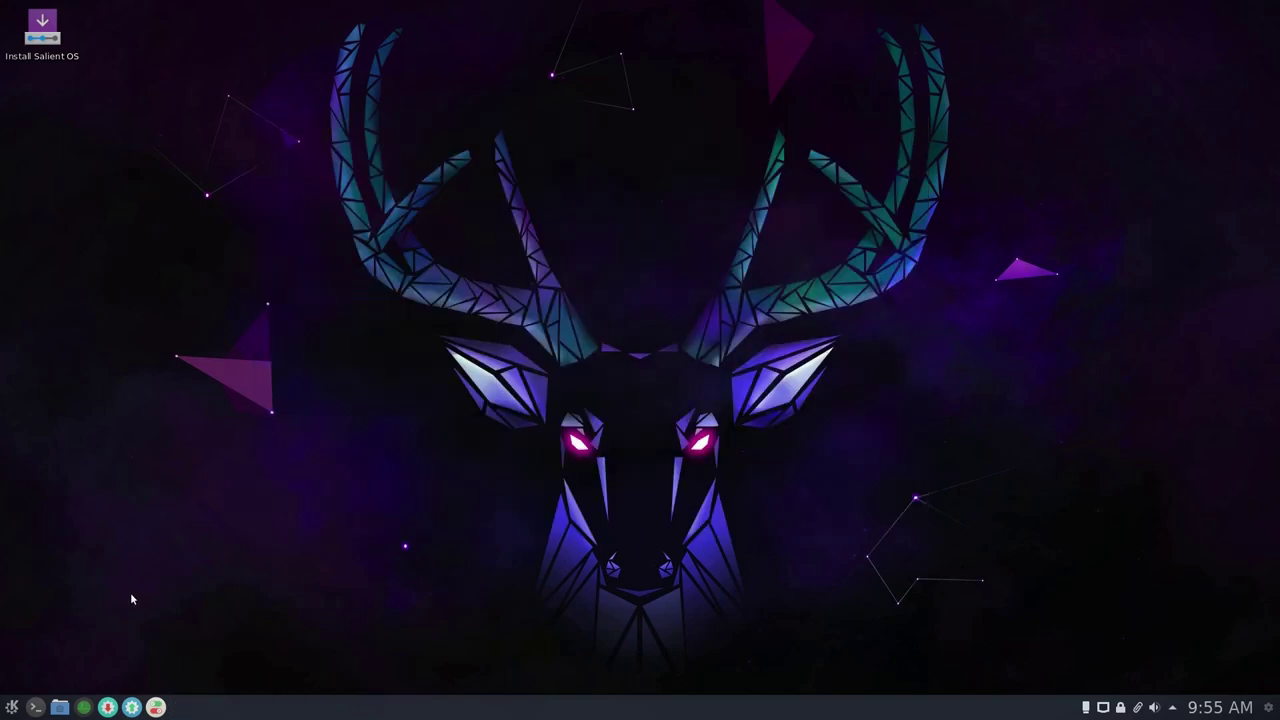
Step: Open a new Dolphin window at Home and look over the Root Actions options for that folder
left_click(60, 706)
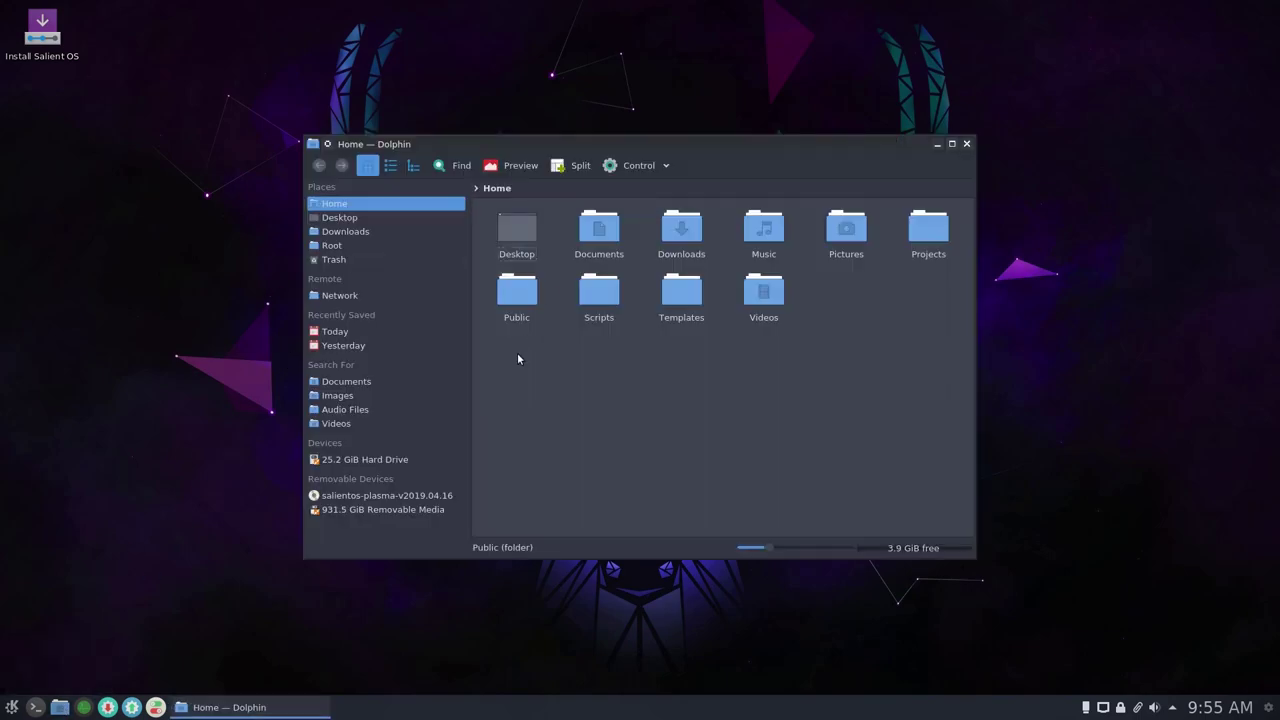
right_click(517, 355)
mouse_move(557, 507)
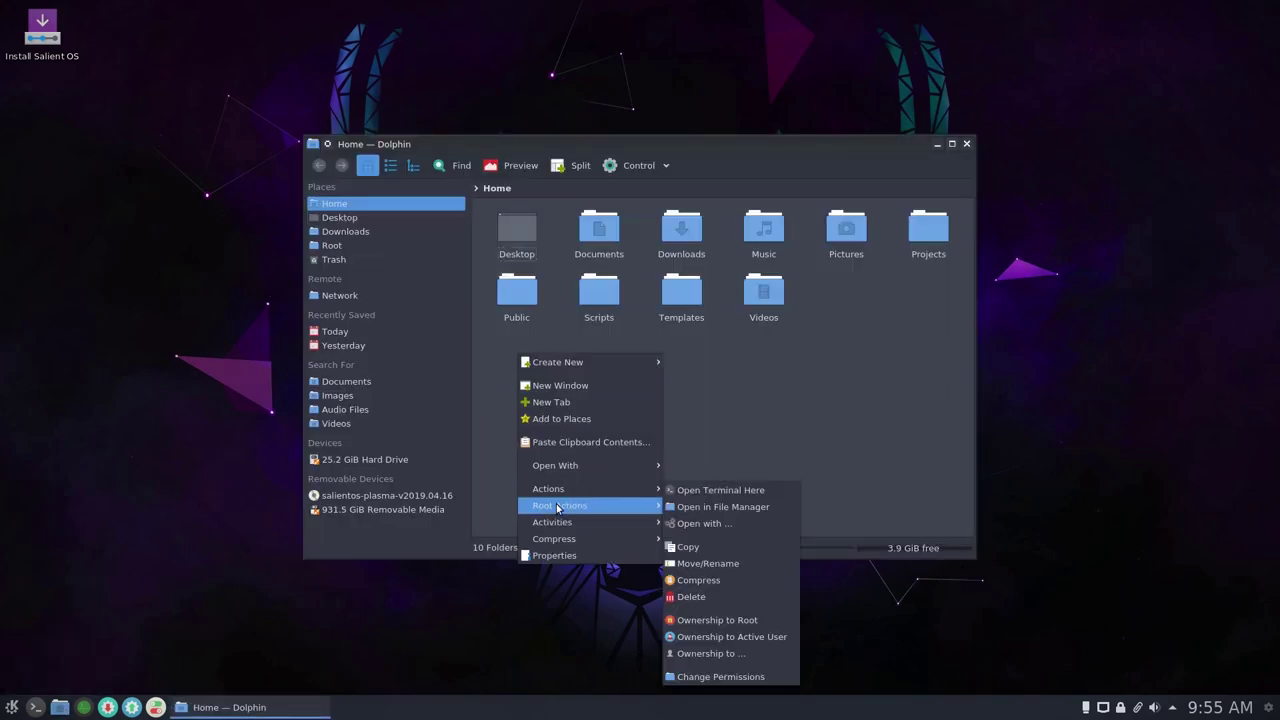
left_click(760, 506)
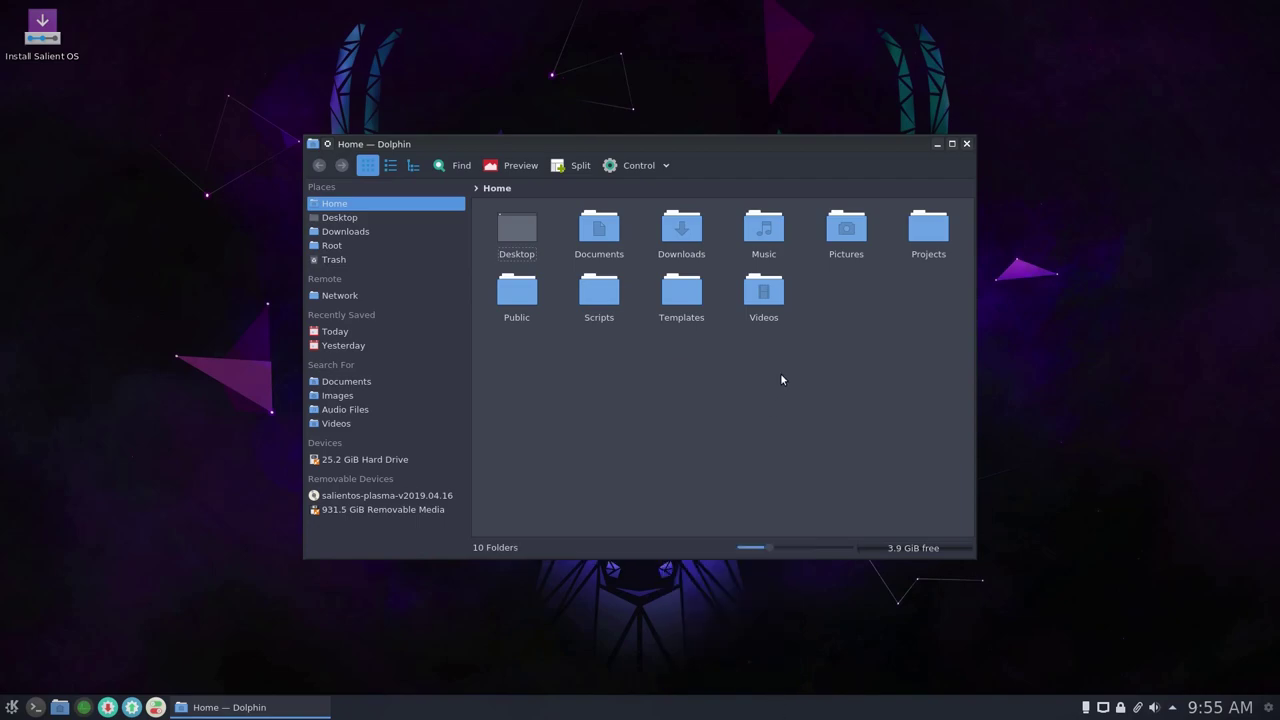
Step: Go to the filesystem root and open the root folder in a root file manager through Root Actions
left_click(338, 246)
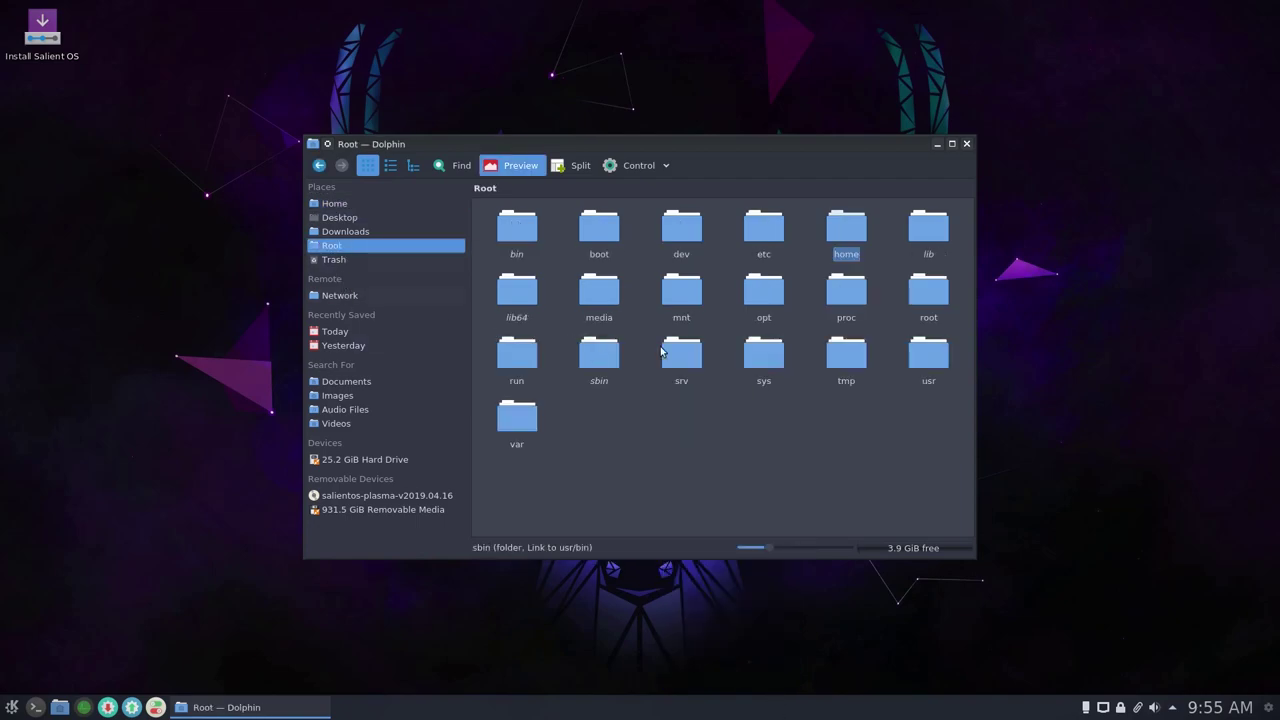
right_click(920, 297)
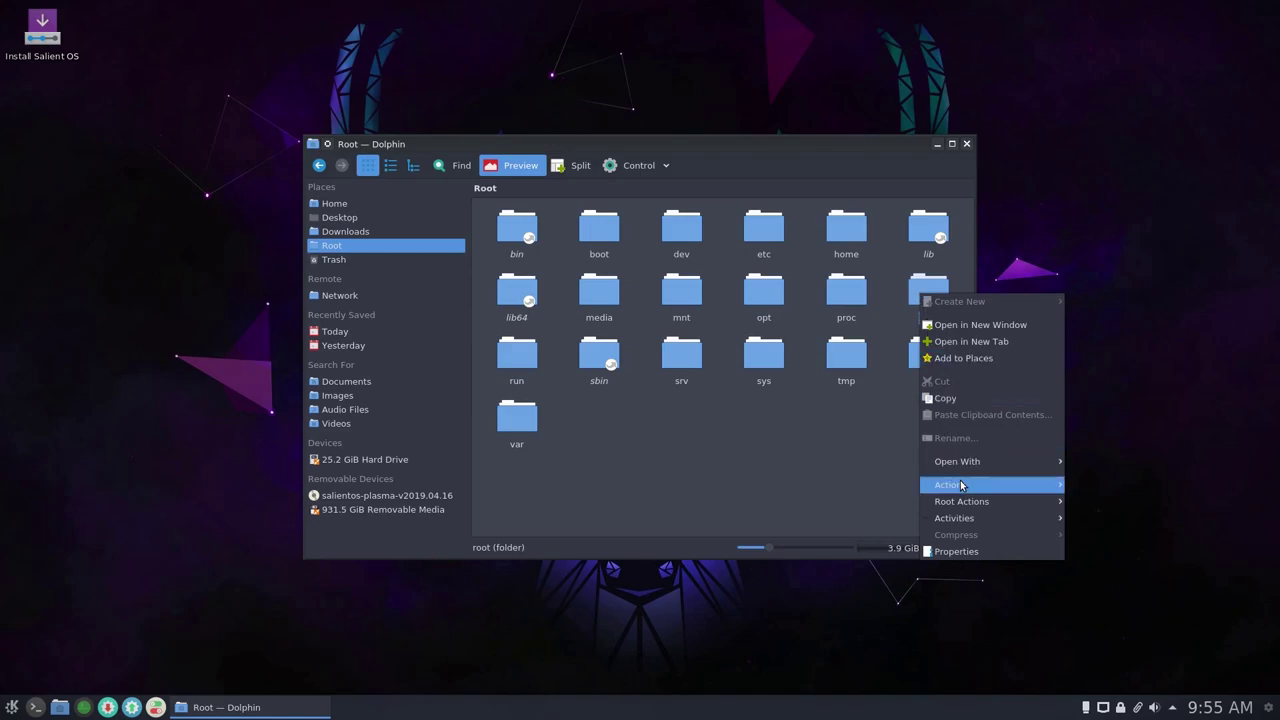
mouse_move(970, 503)
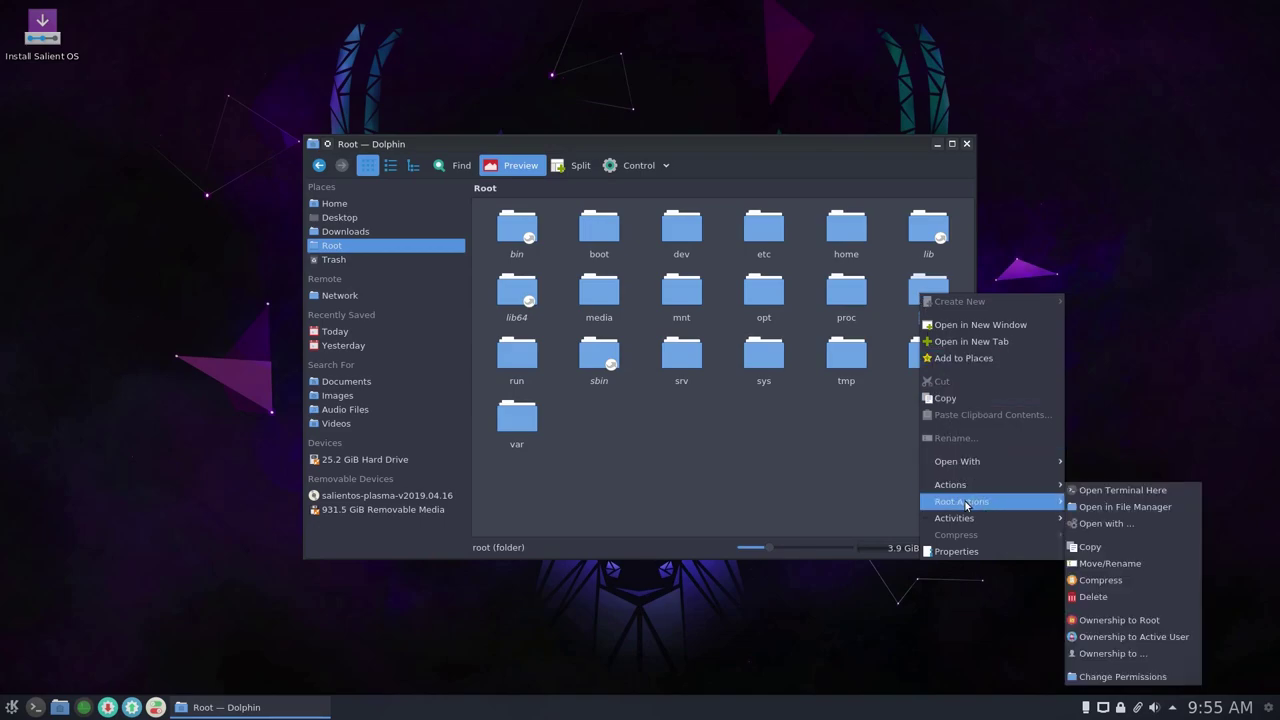
left_click(1125, 506)
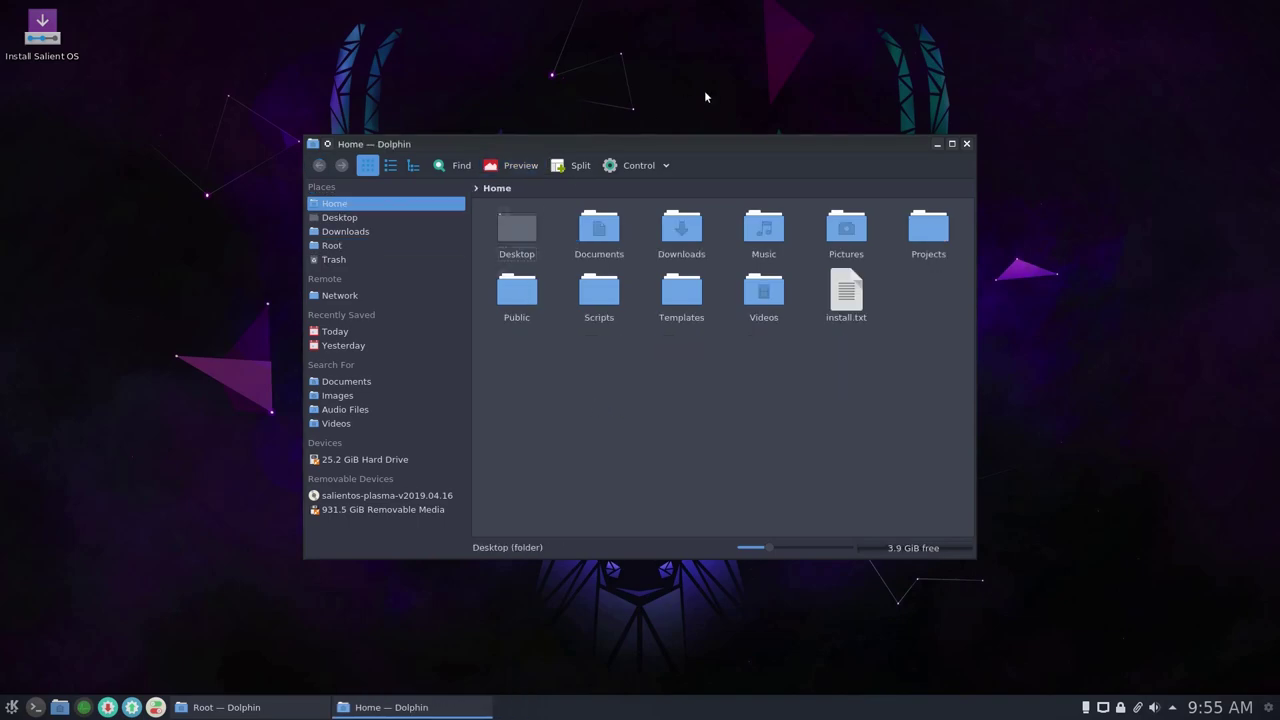
Step: Create a folder named New Folder in root's Home and move it to the trash
right_click(606, 402)
mouse_move(651, 410)
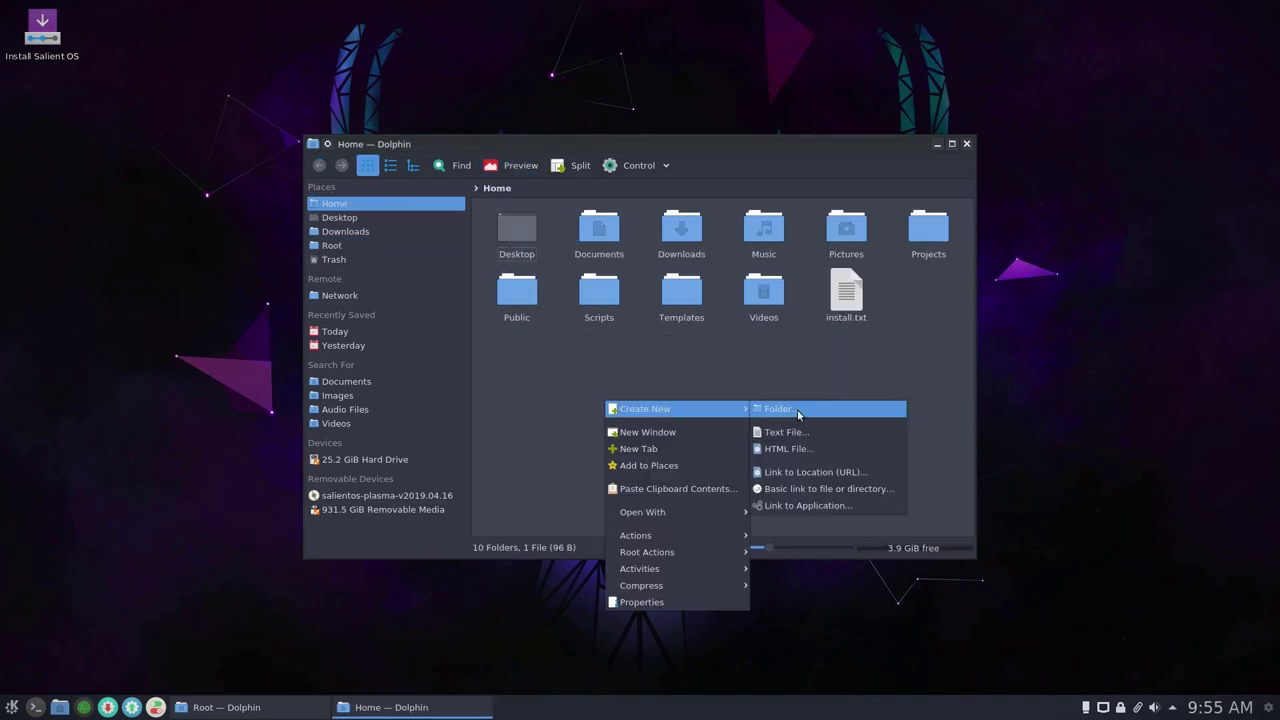
left_click(815, 408)
left_click(616, 360)
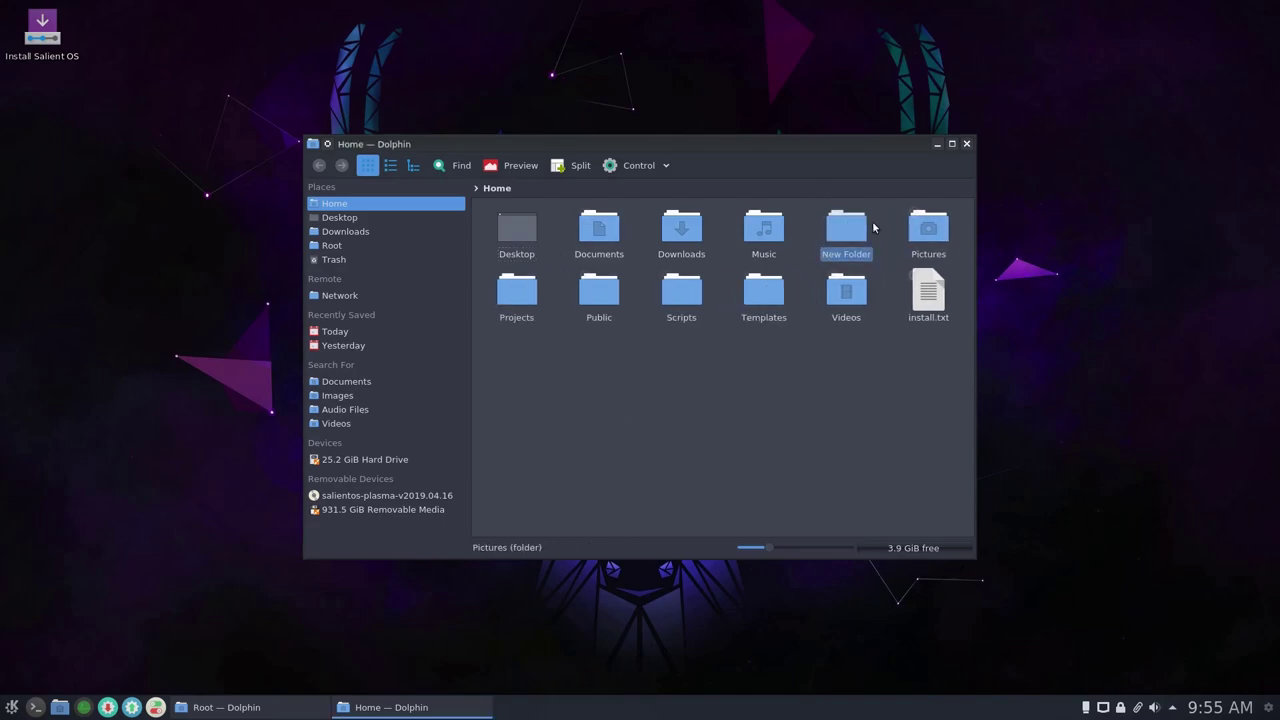
right_click(838, 231)
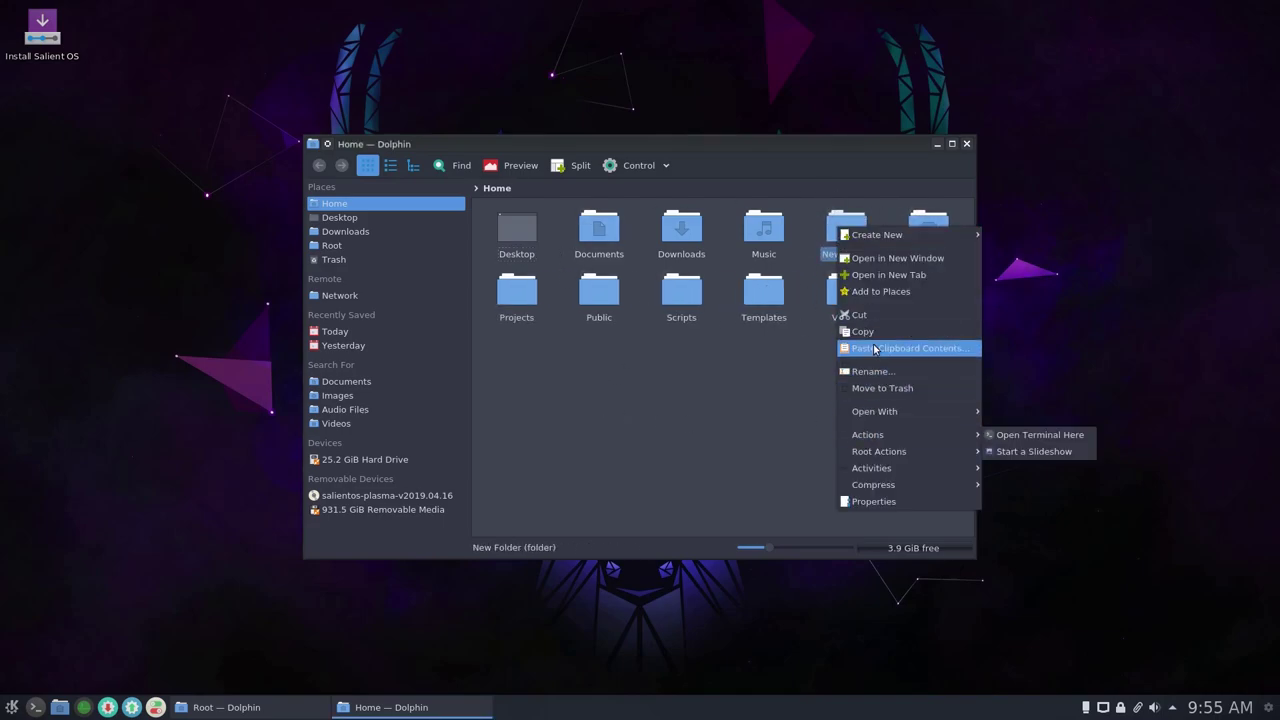
left_click(866, 389)
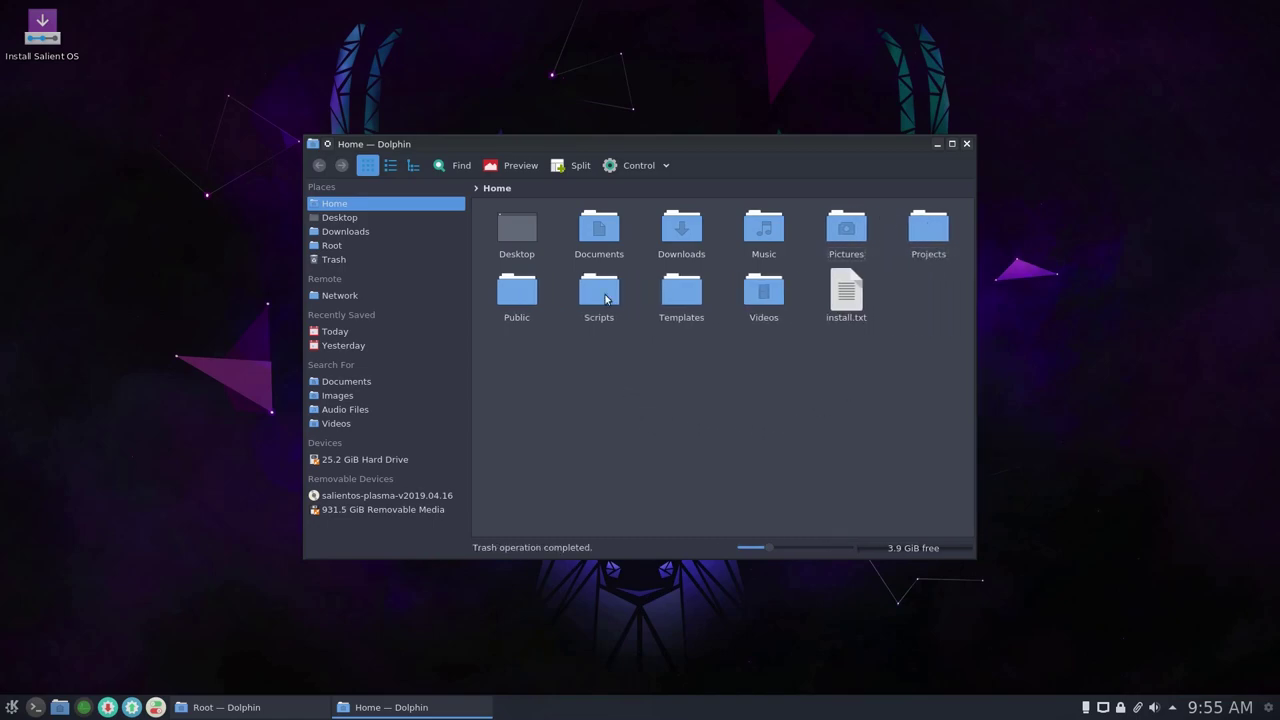
Step: Enable the Delete service for the context menu in root's Dolphin preferences and apply the change
left_click(636, 165)
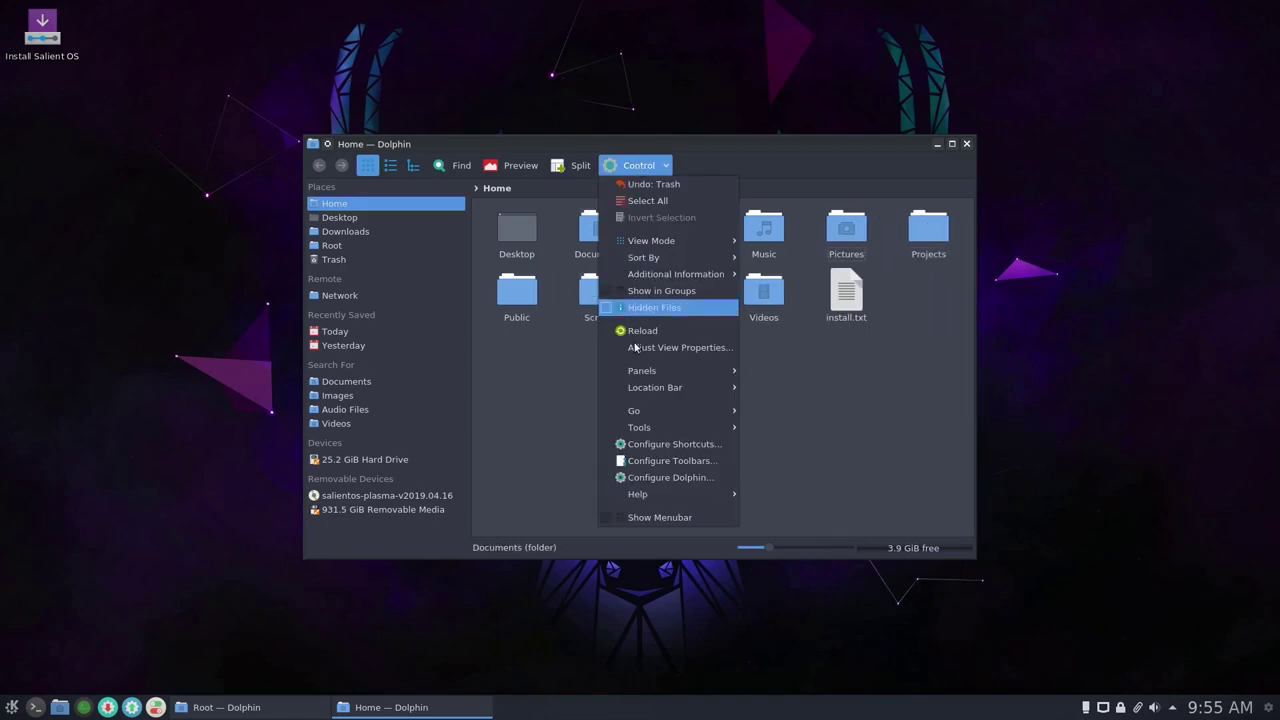
left_click(662, 479)
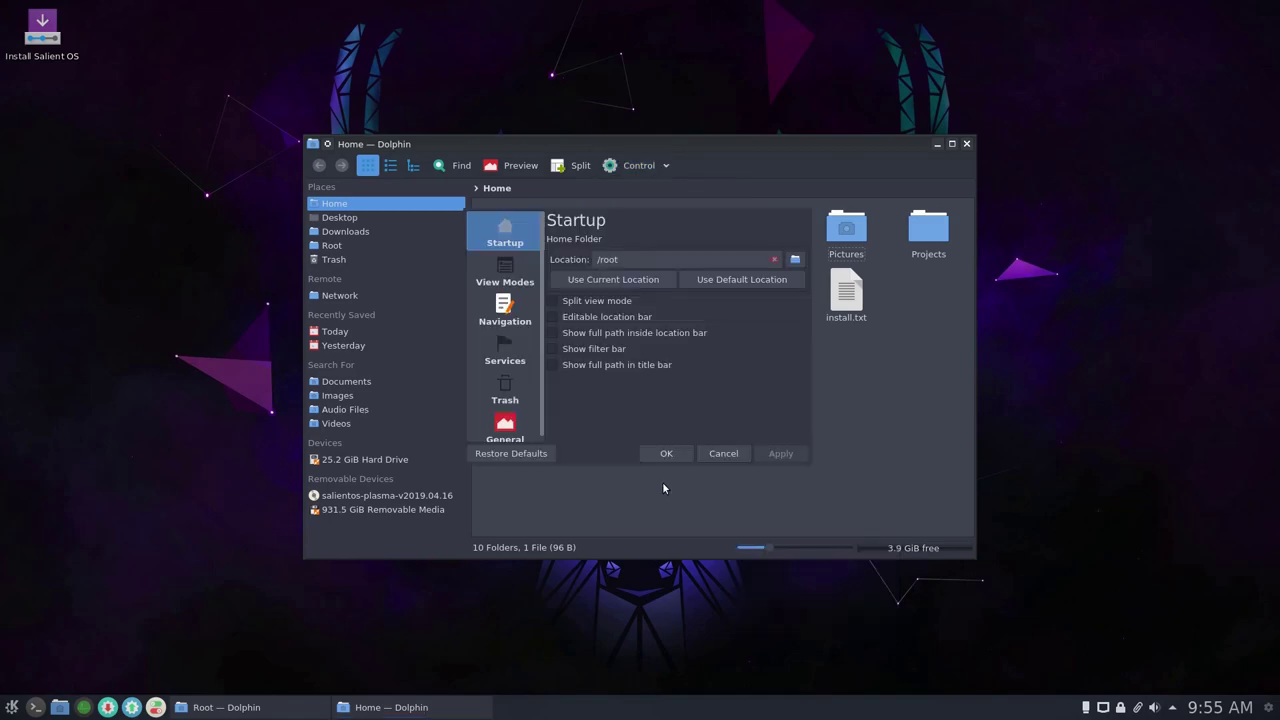
left_click(499, 350)
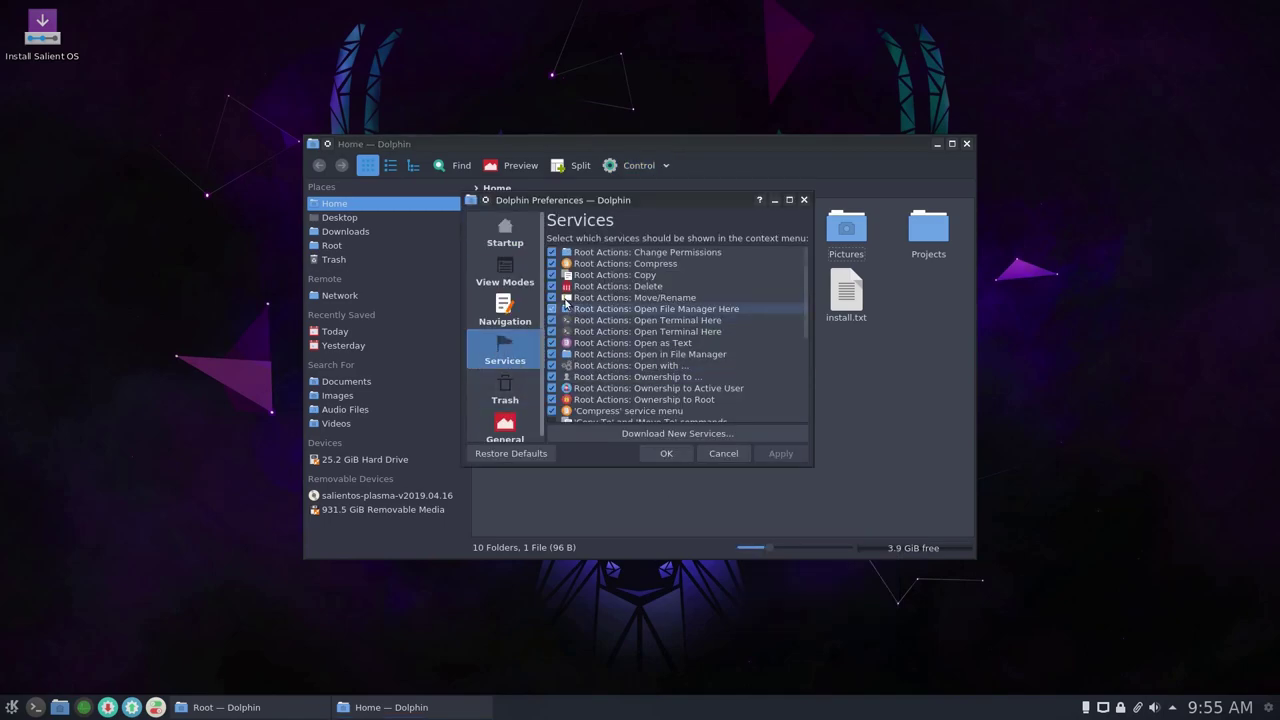
scroll(772, 321, "down", 5)
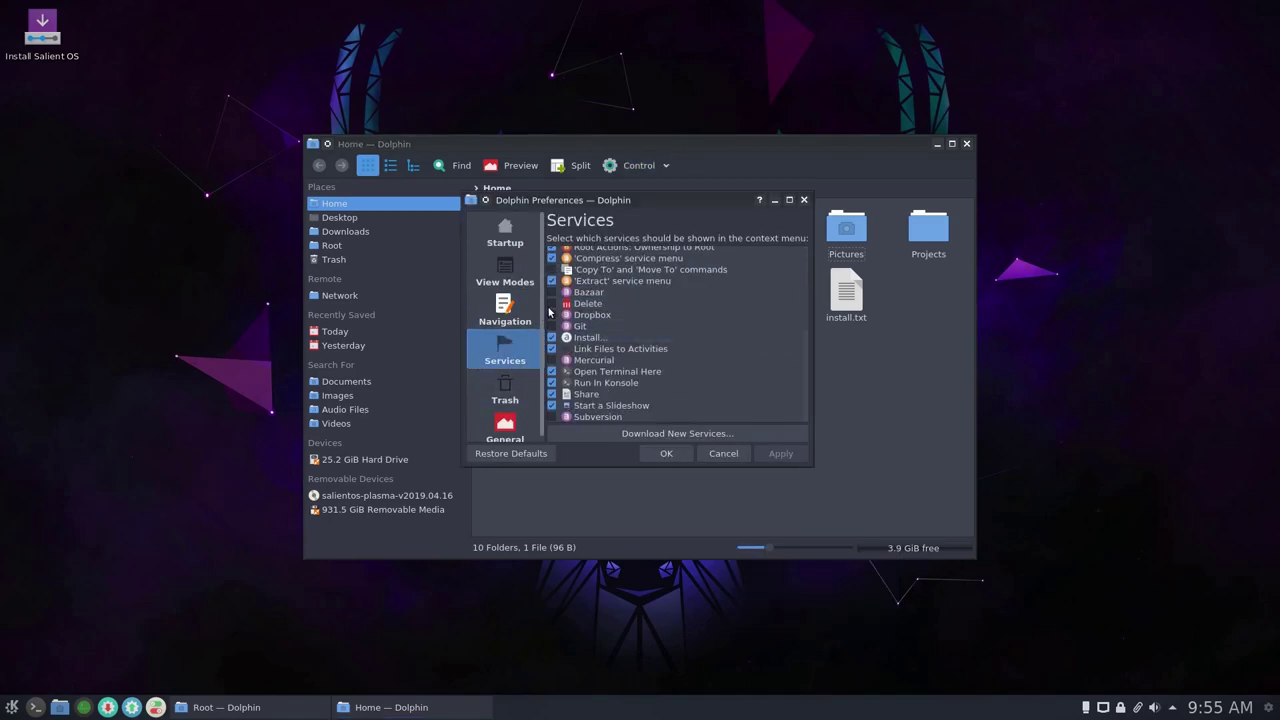
left_click(550, 304)
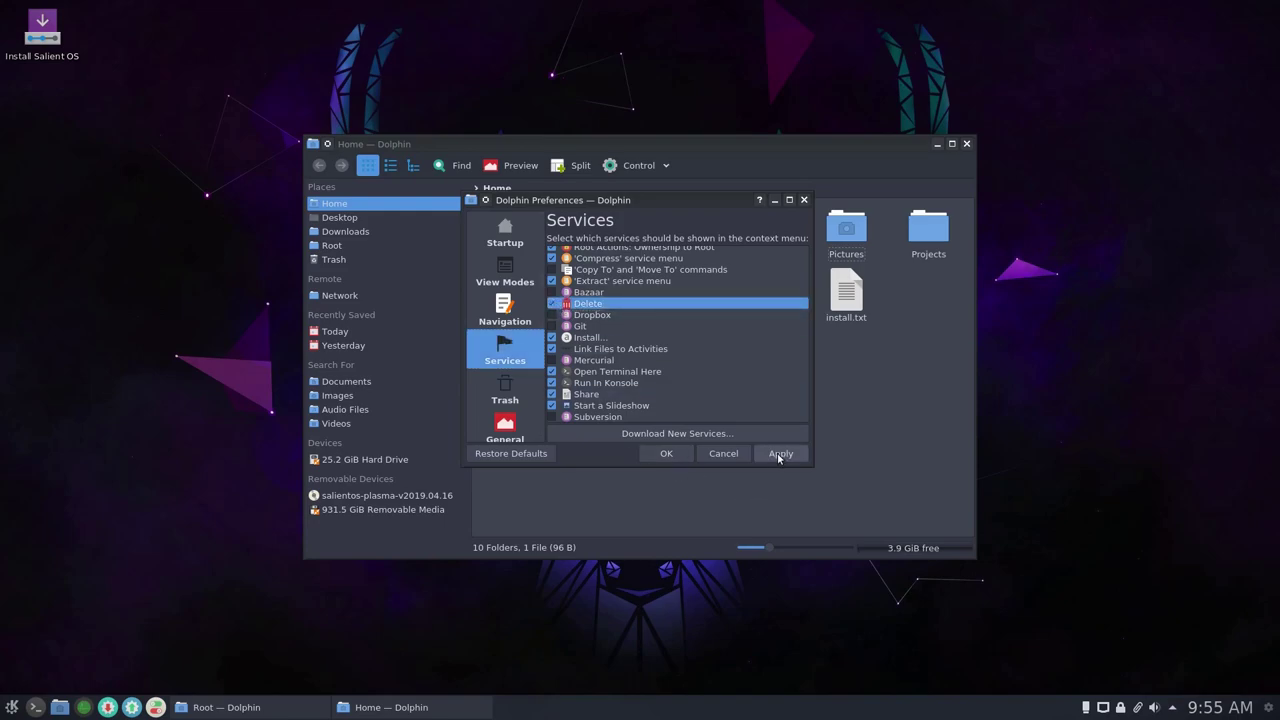
left_click(779, 455)
left_click(662, 454)
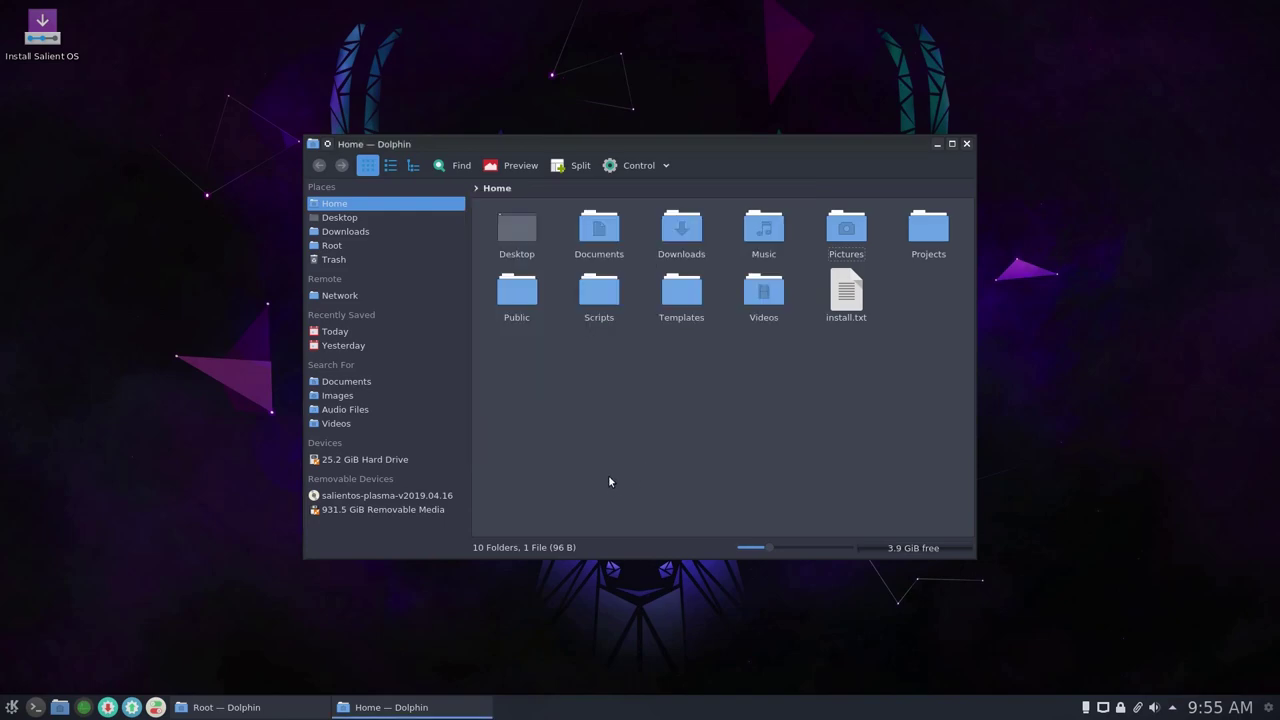
Step: Check the context options of root's Home and of the Scripts folder for the Delete entry
right_click(613, 370)
left_click(542, 386)
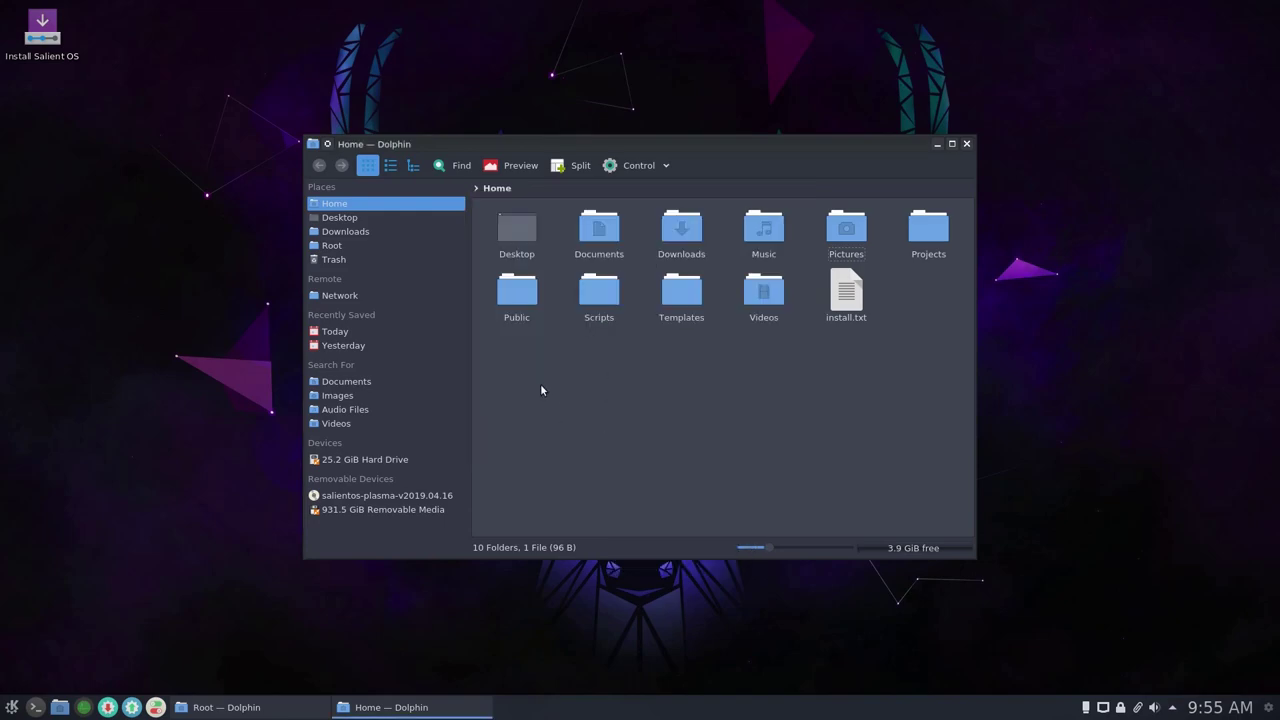
right_click(609, 288)
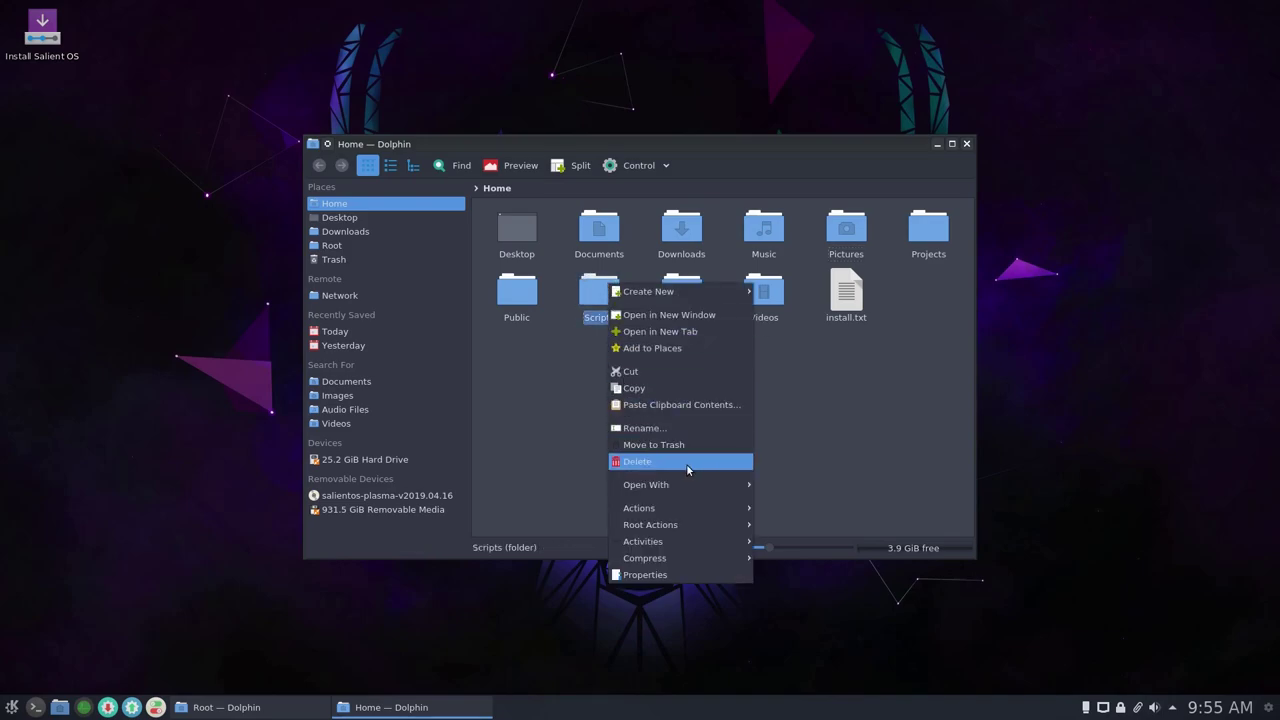
left_click(530, 360)
Step: Empty root's Trash and confirm the permanent deletion
right_click(339, 260)
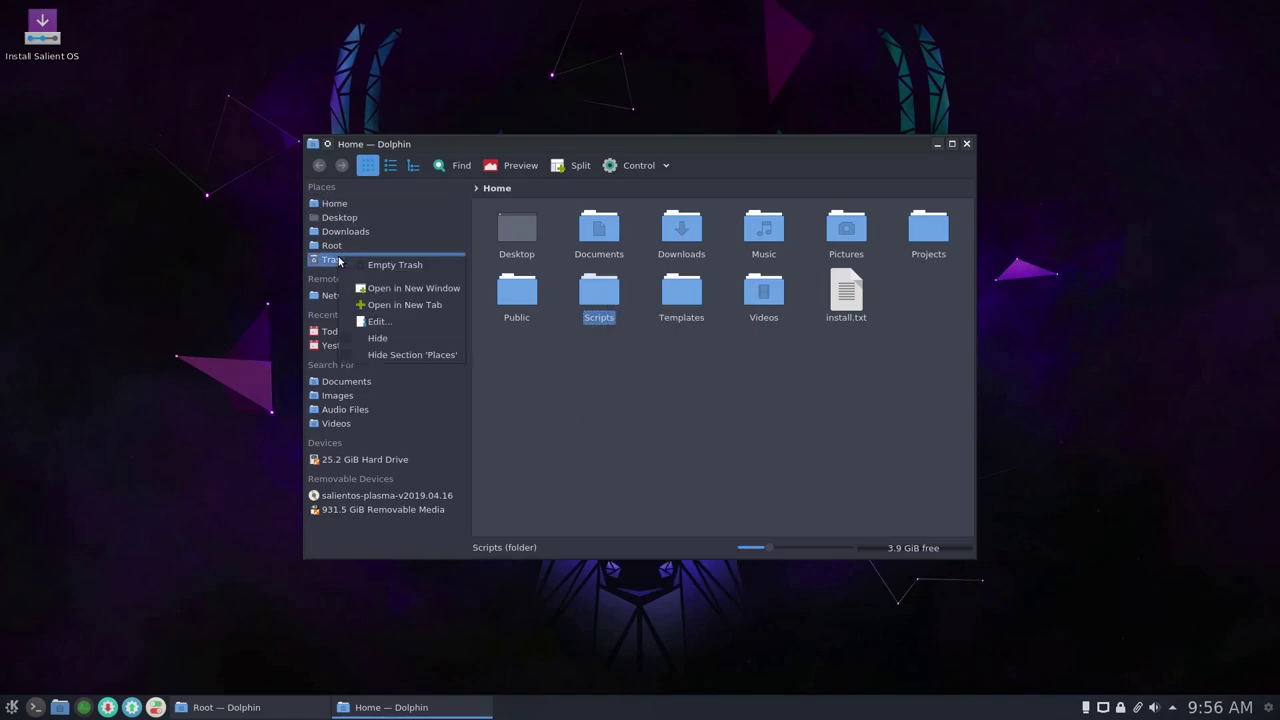
left_click(426, 264)
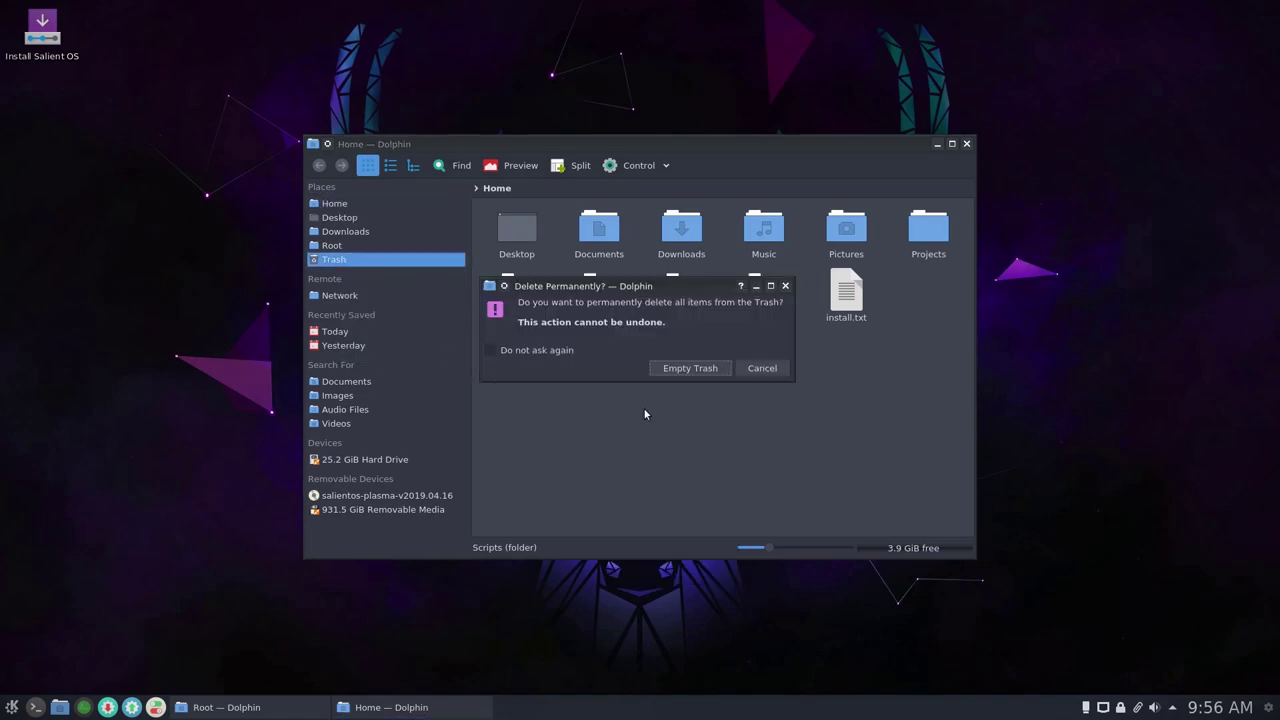
left_click(689, 368)
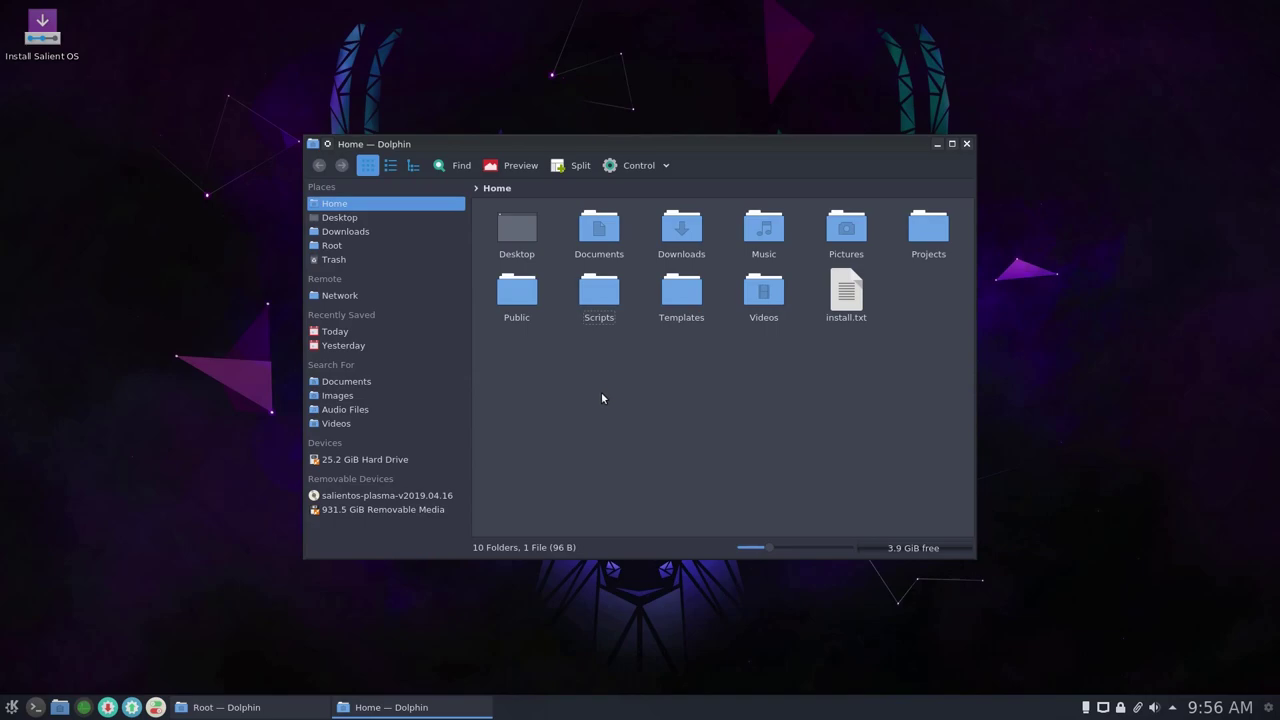
Step: Create a test folder named New Folder in root's Home and permanently delete it with Delete
right_click(549, 362)
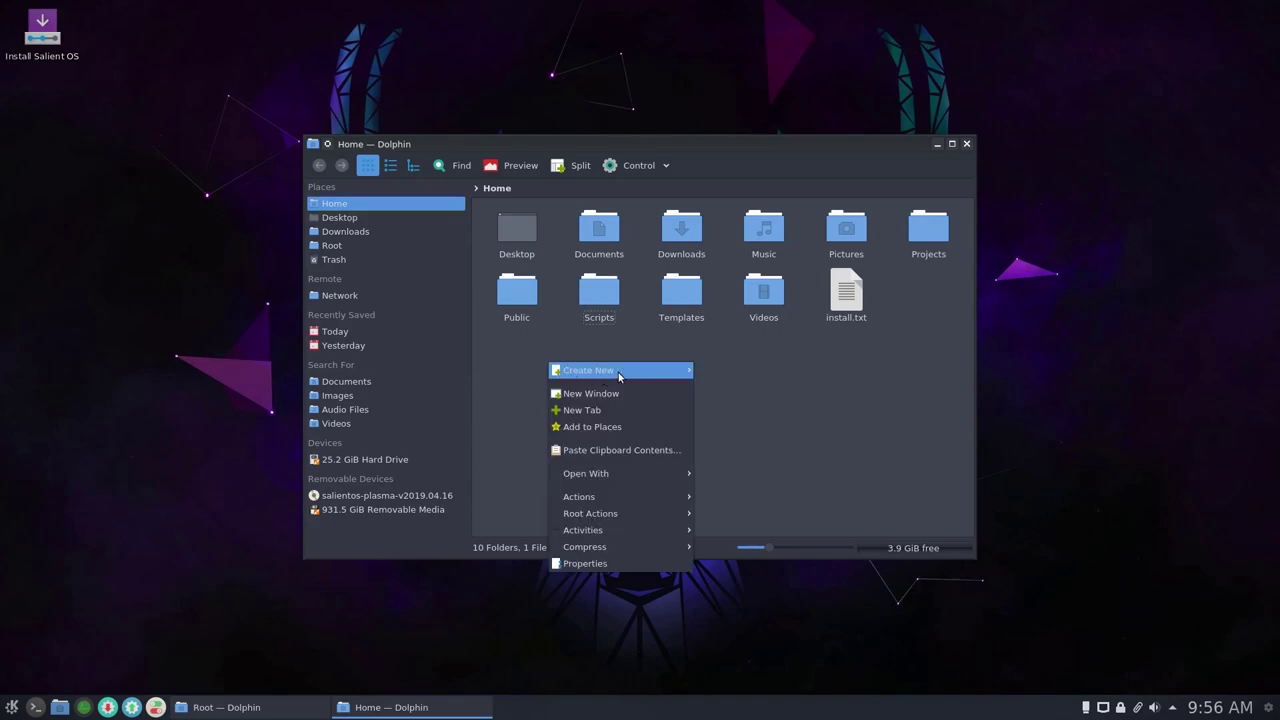
mouse_move(617, 371)
left_click(740, 373)
left_click(614, 361)
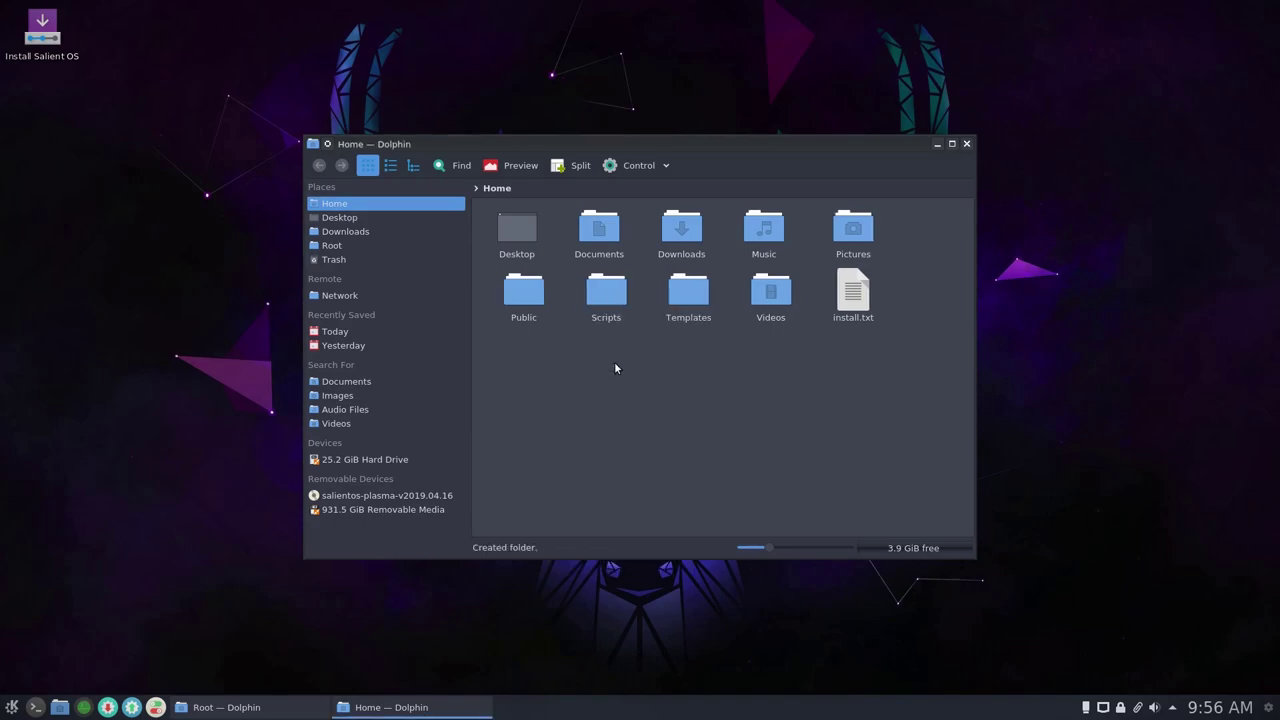
right_click(846, 230)
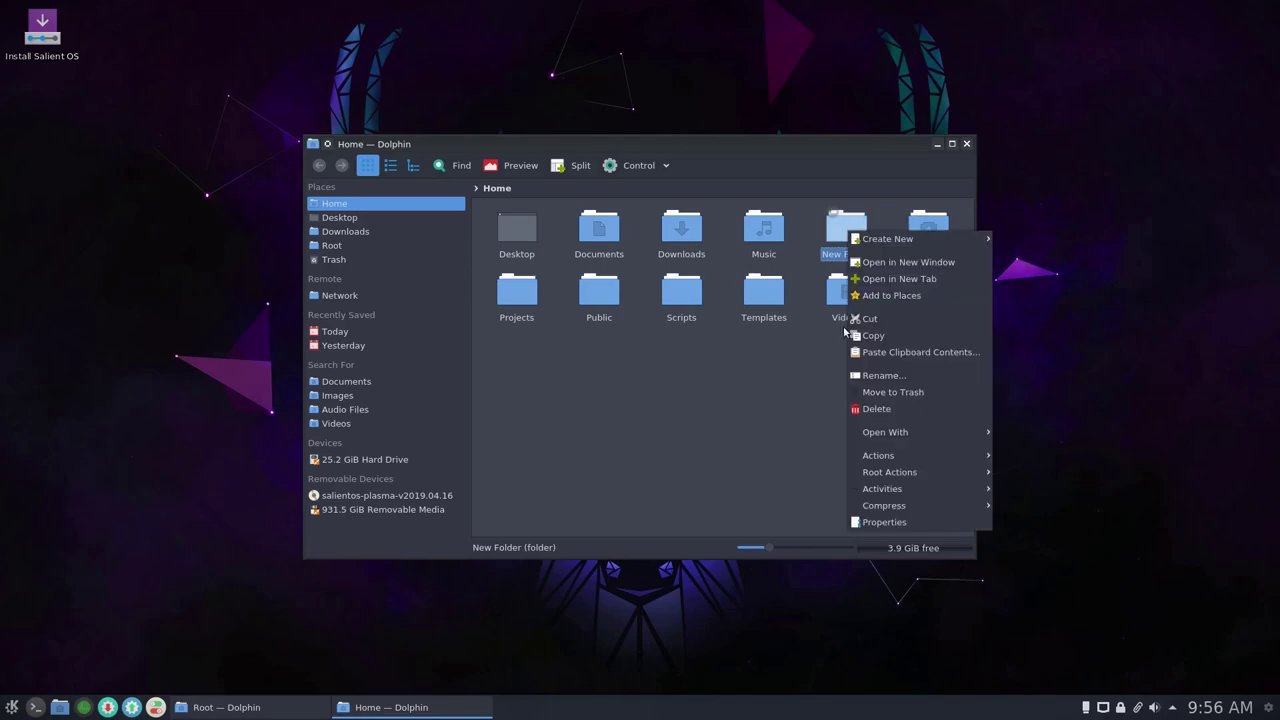
left_click(865, 414)
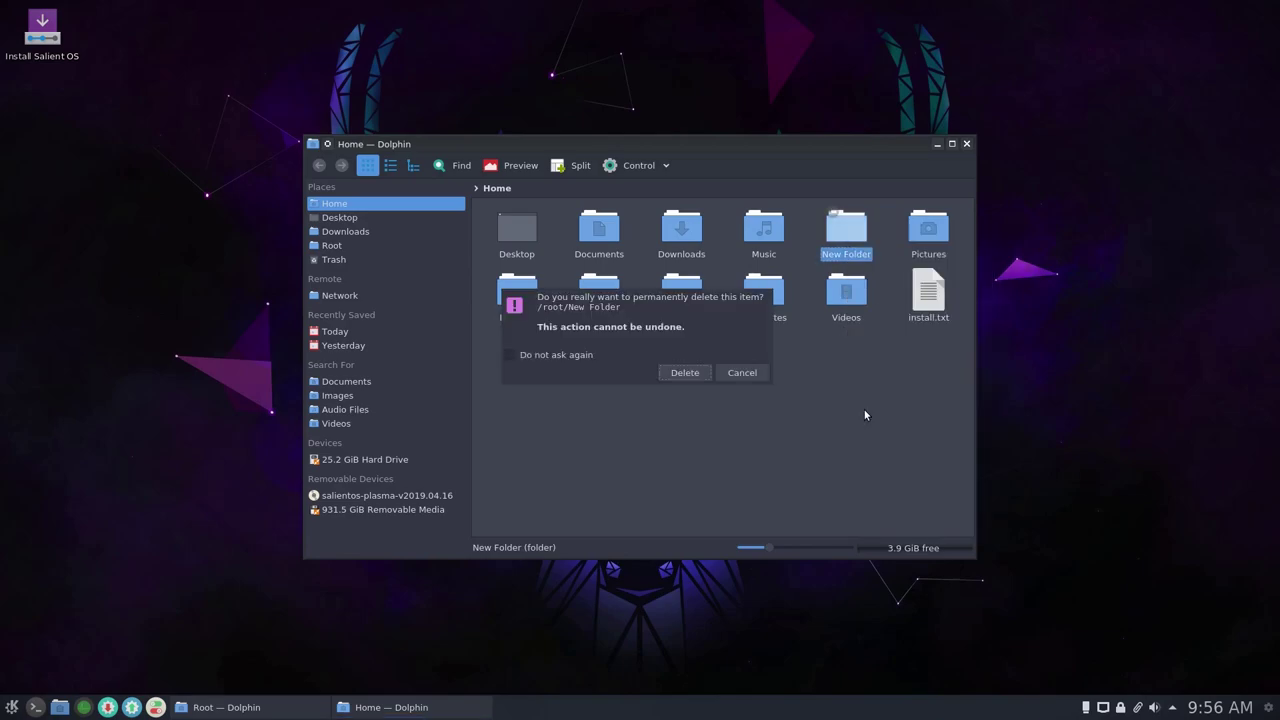
left_click(684, 372)
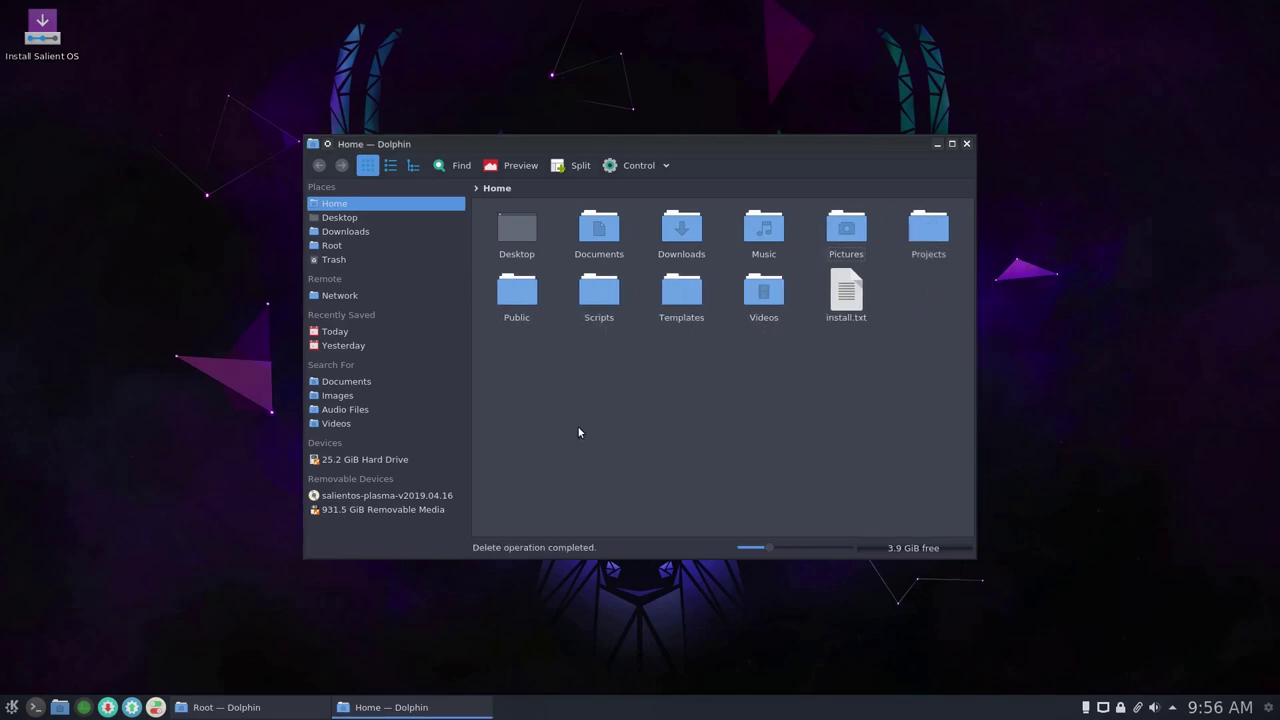
Step: Check root's Trash and permanently delete the rootactions_servicemenu_2.9.1 folder from root's Downloads
left_click(366, 261)
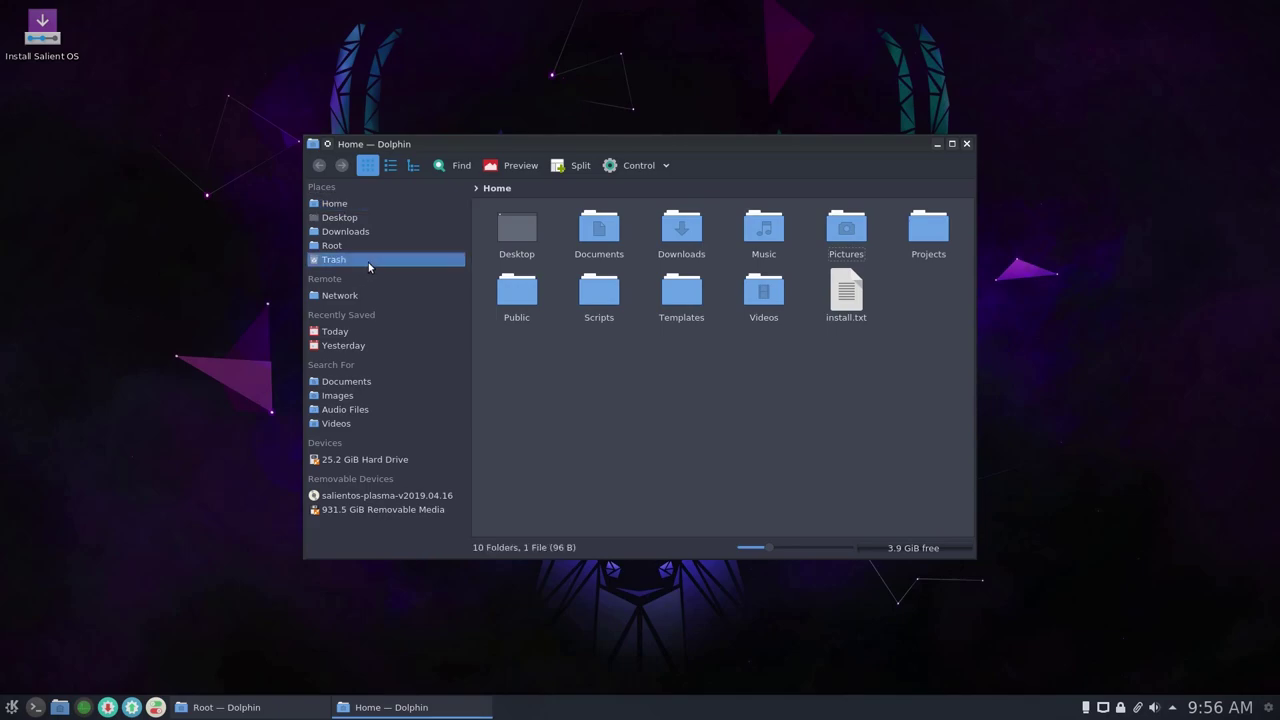
left_click(385, 201)
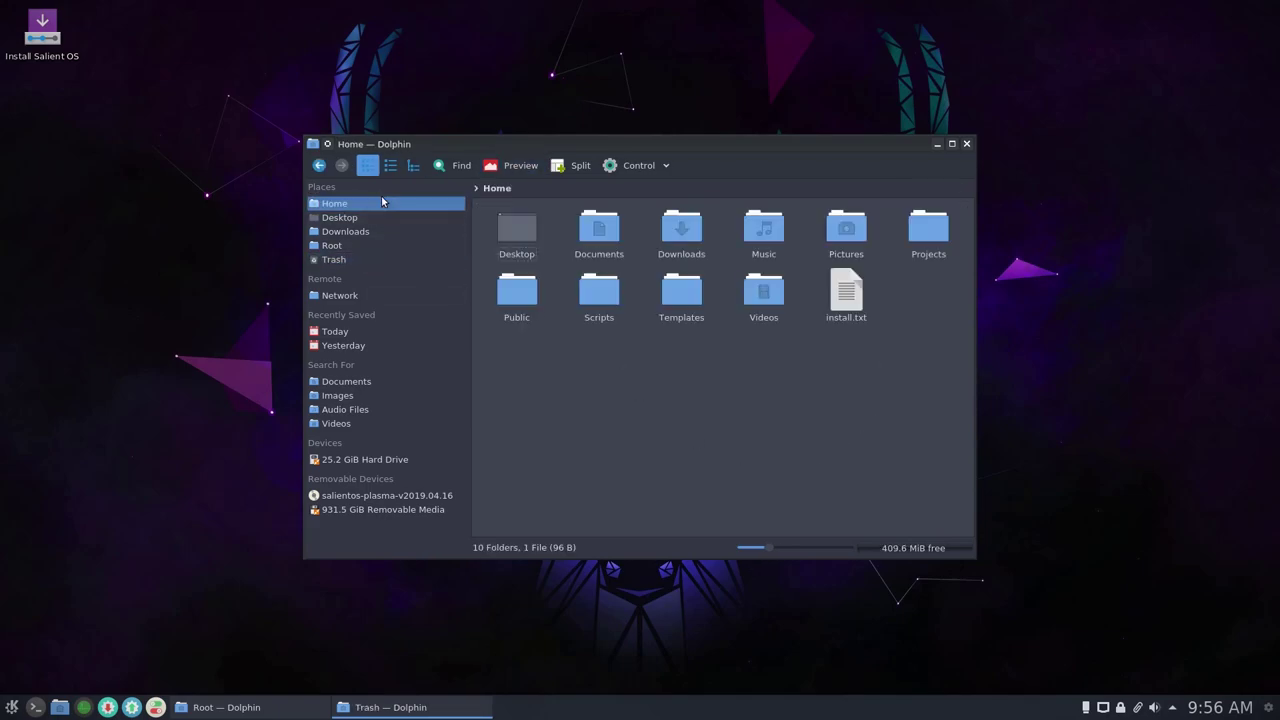
left_click(682, 230)
right_click(506, 234)
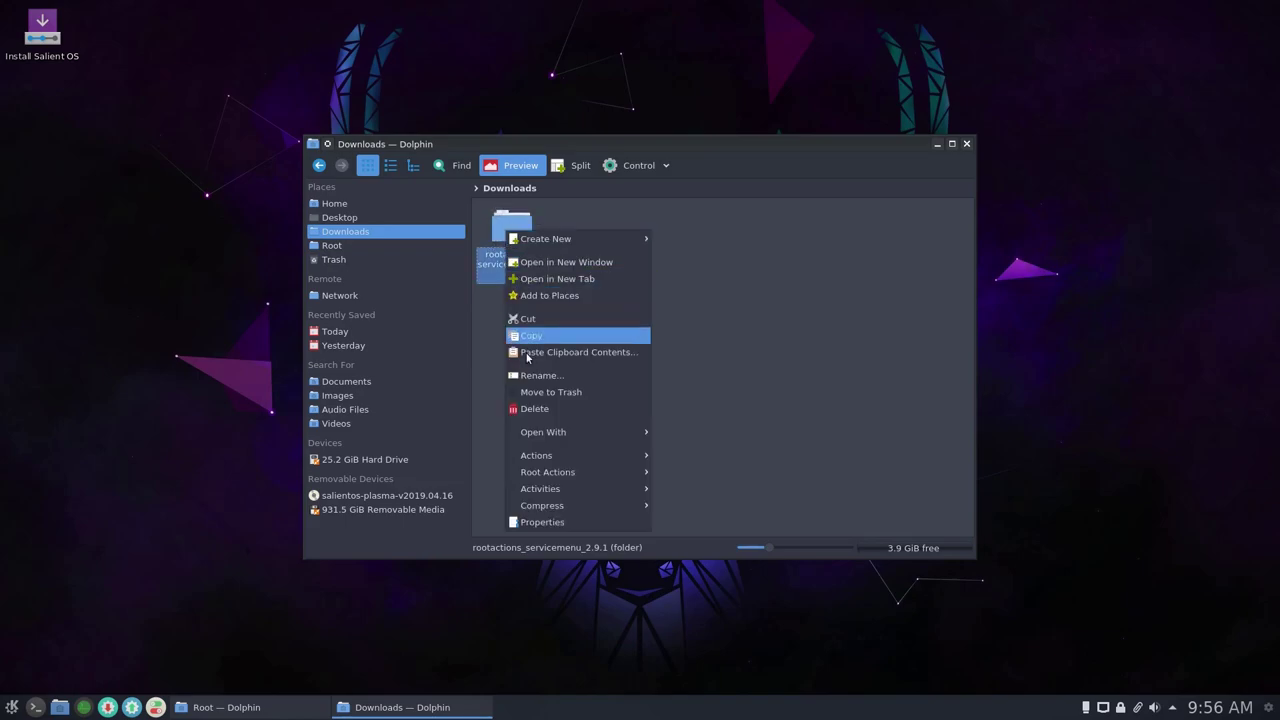
left_click(540, 407)
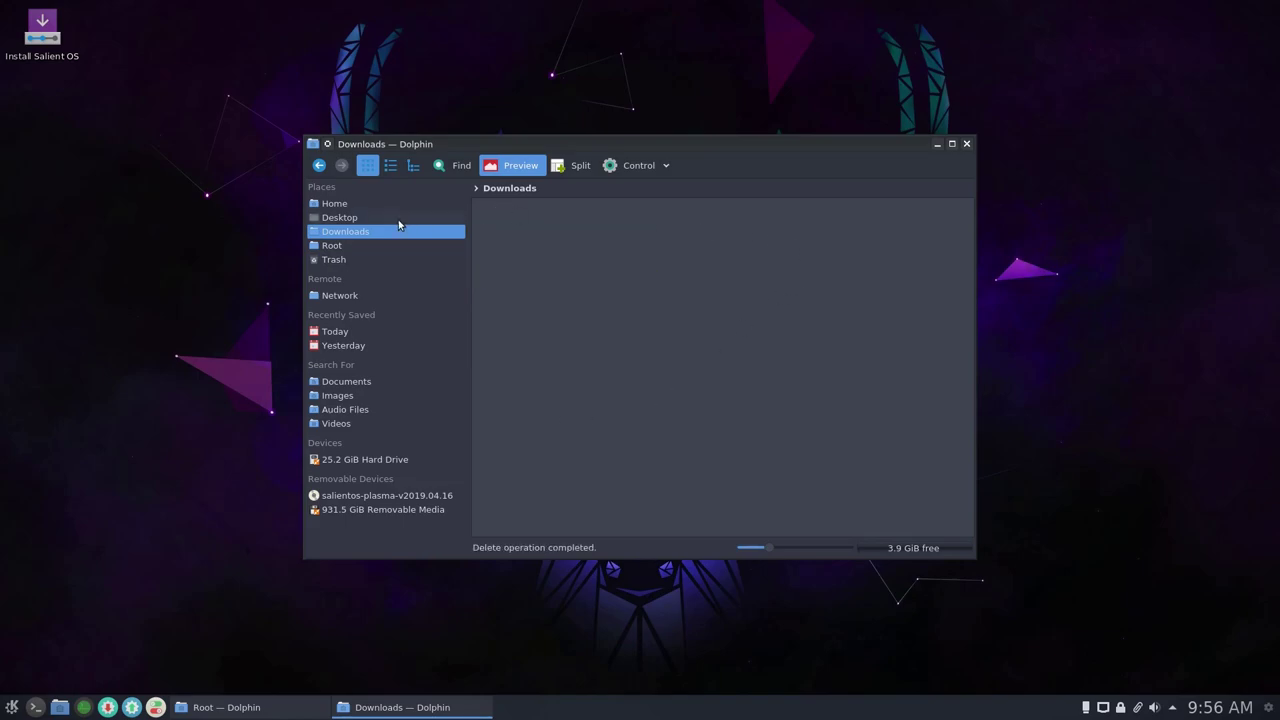
Step: Check root's Trash again, return to Home, and close the root session's Dolphin window
left_click(345, 260)
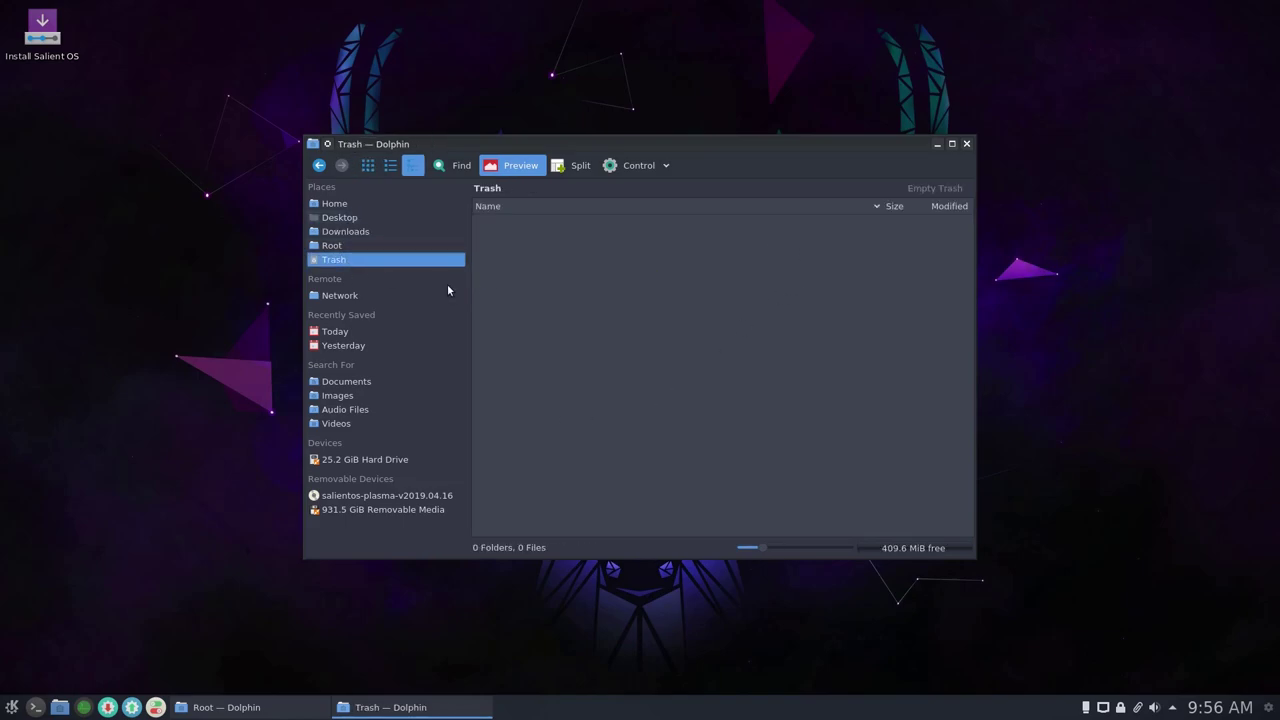
left_click(388, 201)
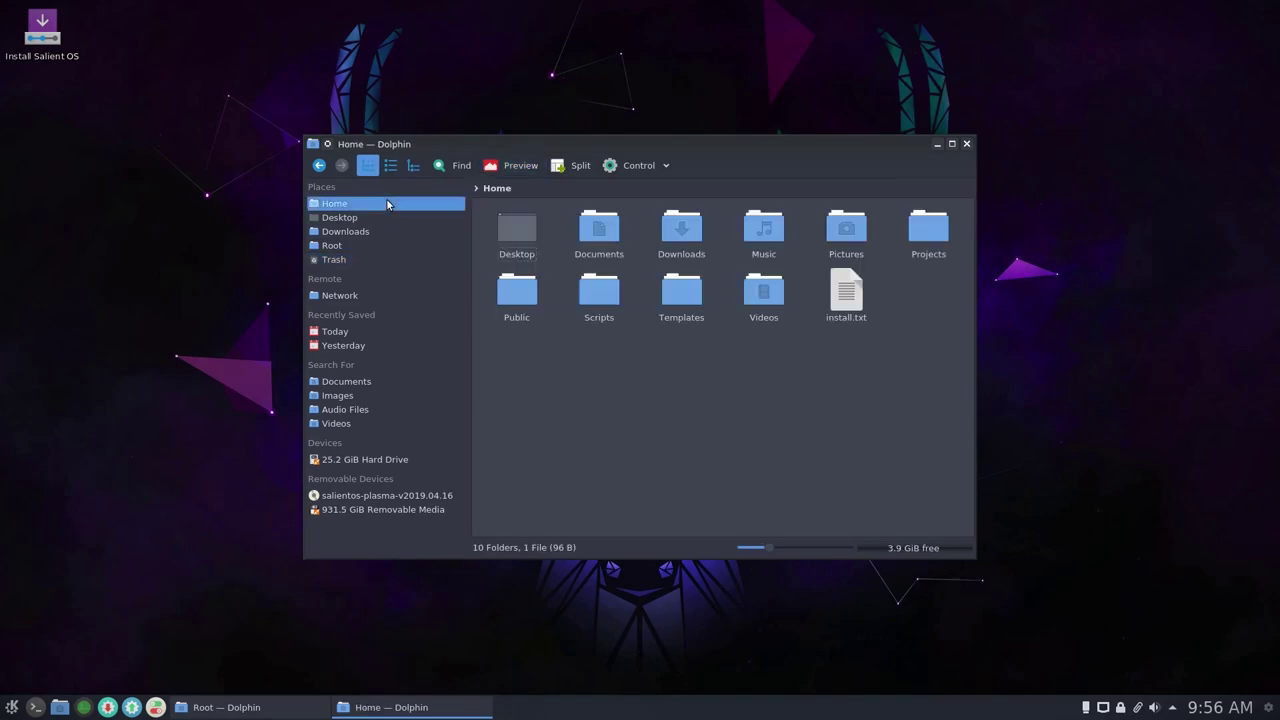
left_click(967, 145)
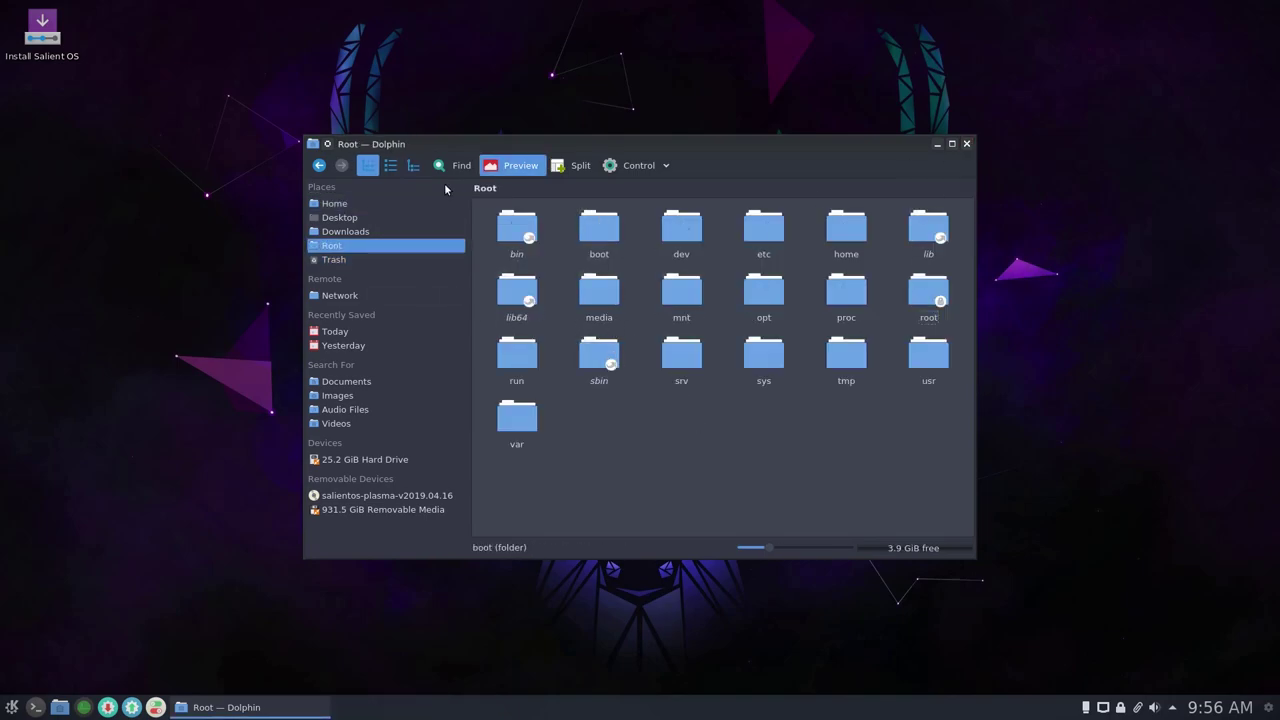
Step: Return the regular Dolphin window to Home, look over its control options, and close the window
left_click(372, 206)
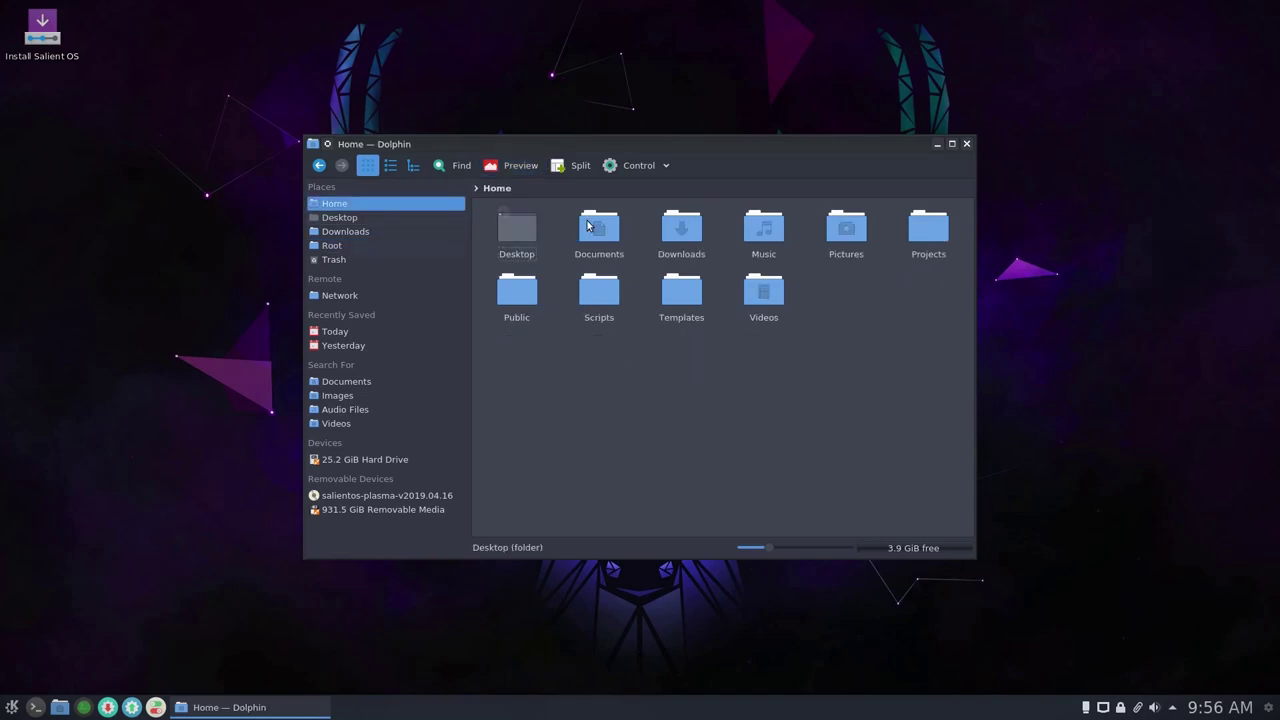
left_click(638, 165)
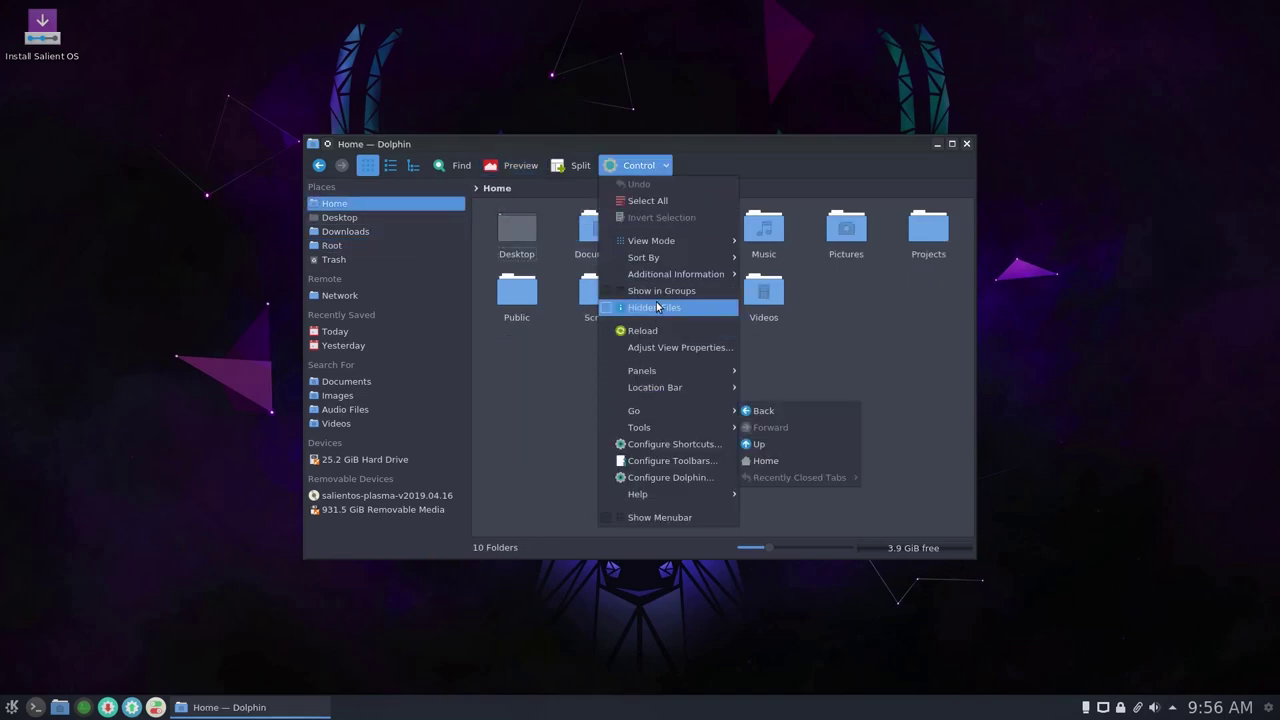
left_click(878, 348)
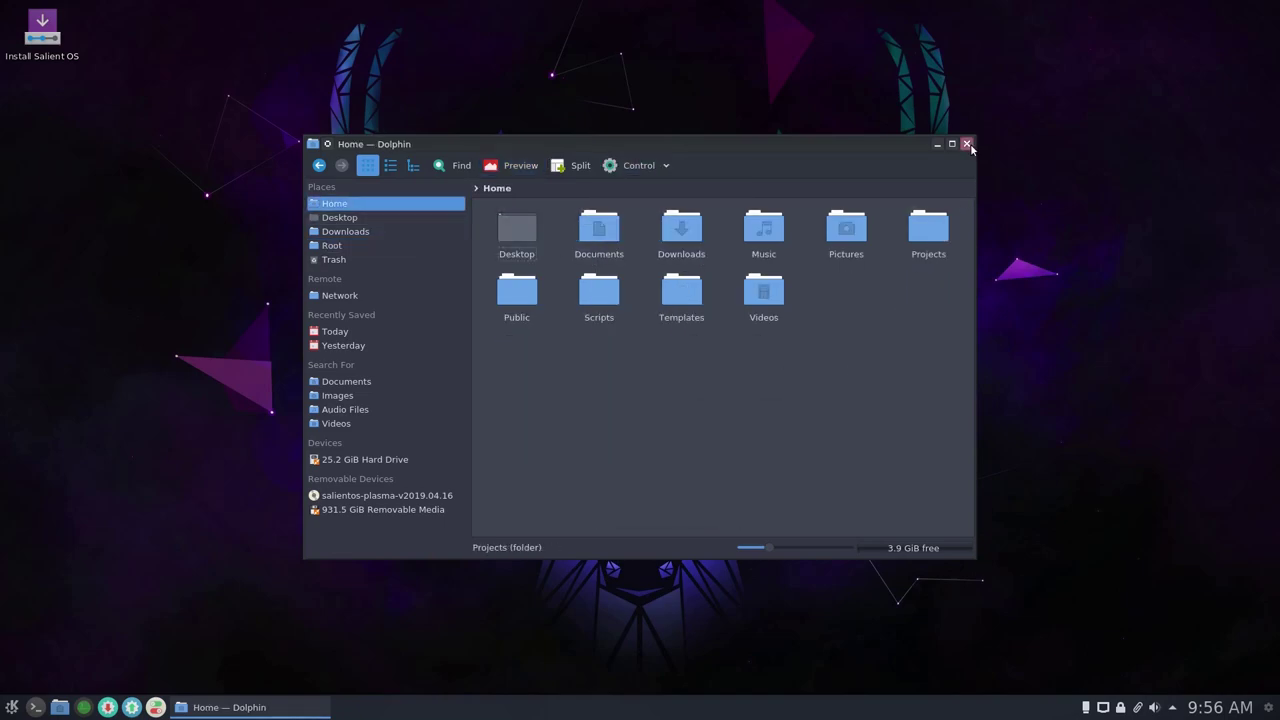
left_click(966, 144)
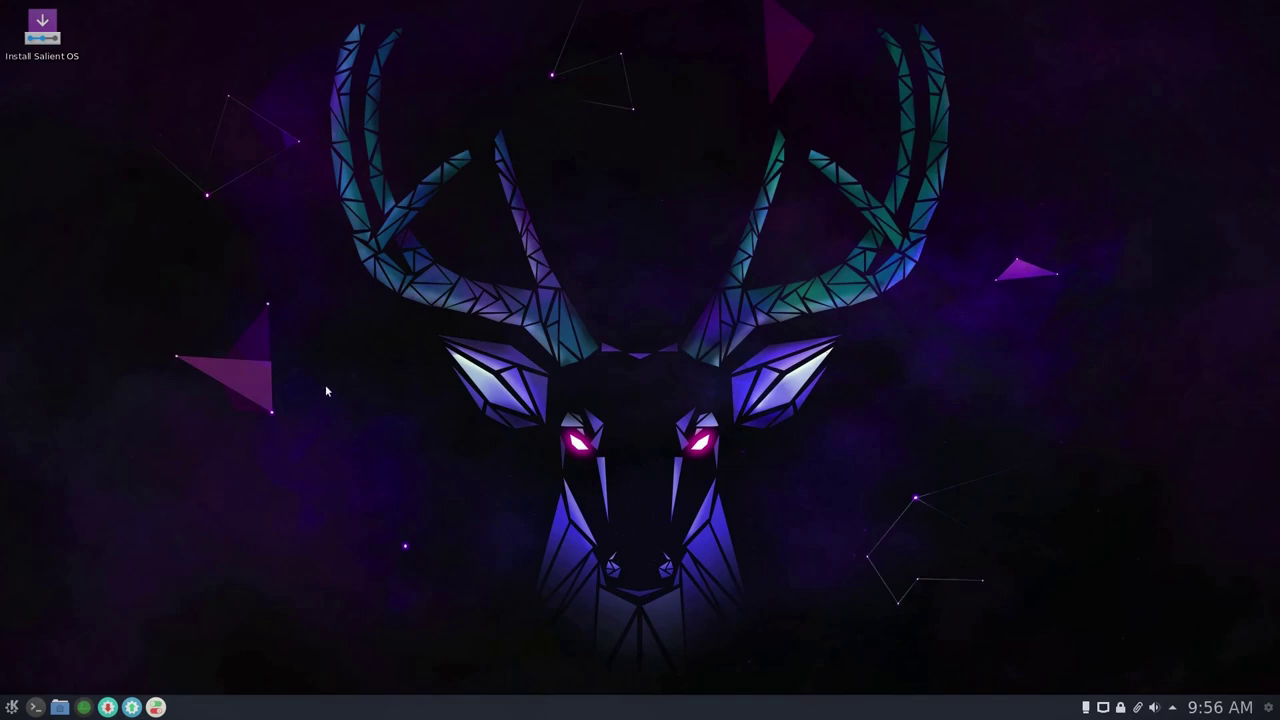
Step: Open a new Dolphin window at Home, shift it slightly, and close it again
left_click(59, 707)
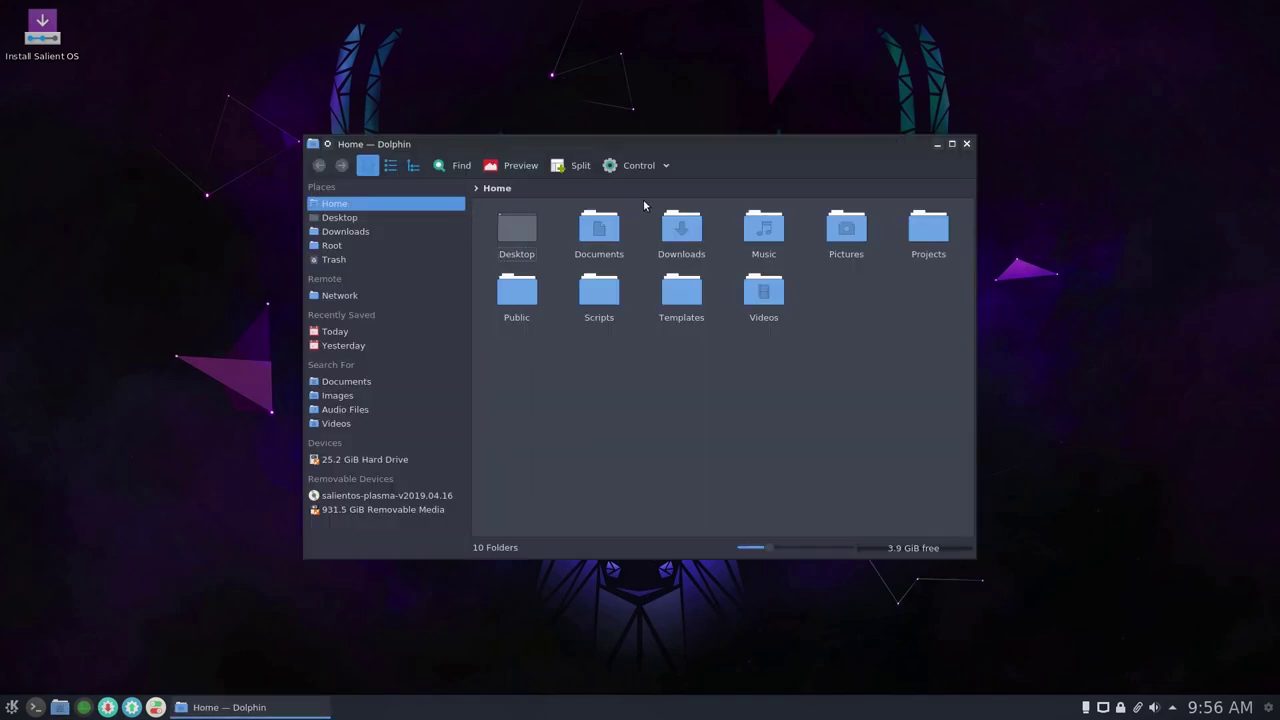
left_click_drag(661, 140, 646, 134)
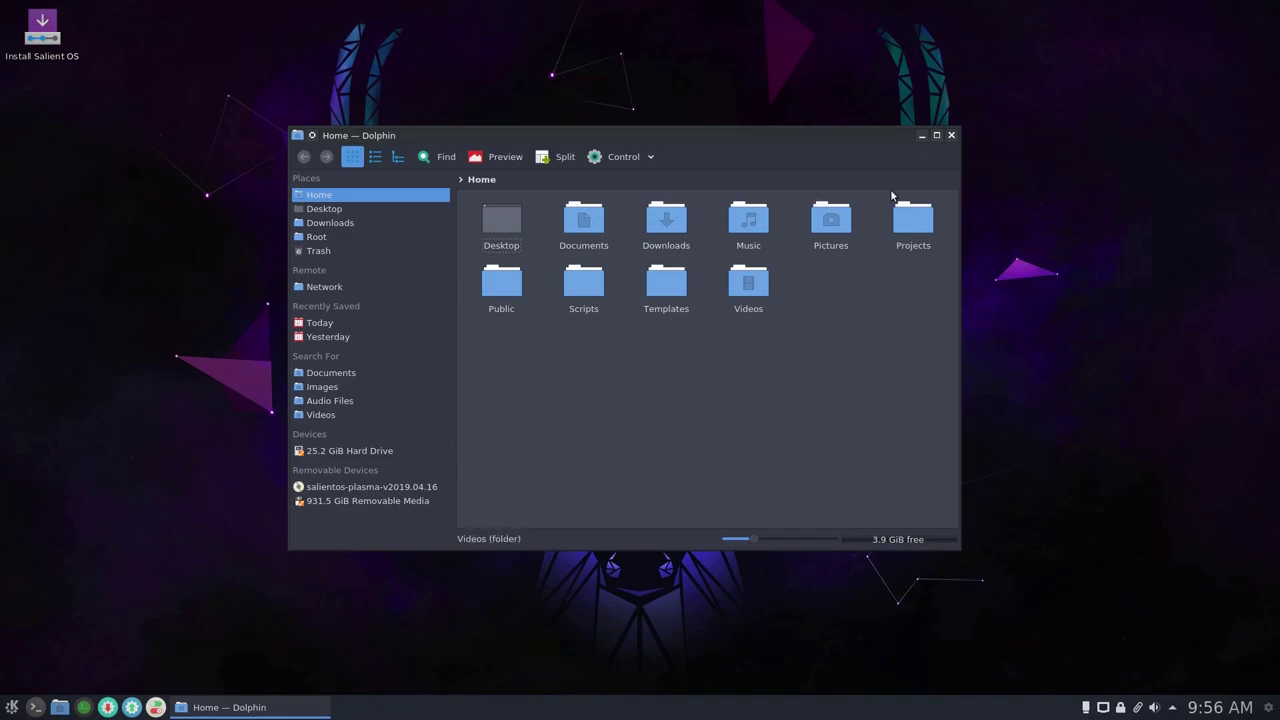
left_click(950, 136)
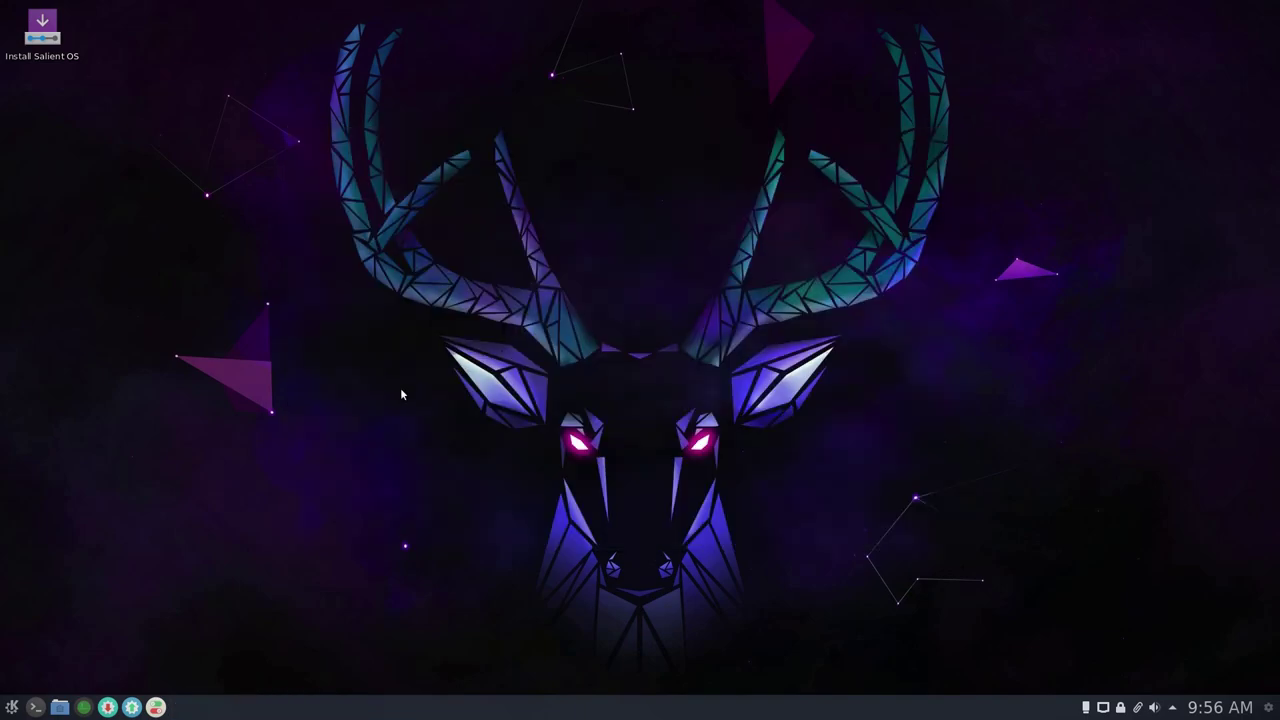